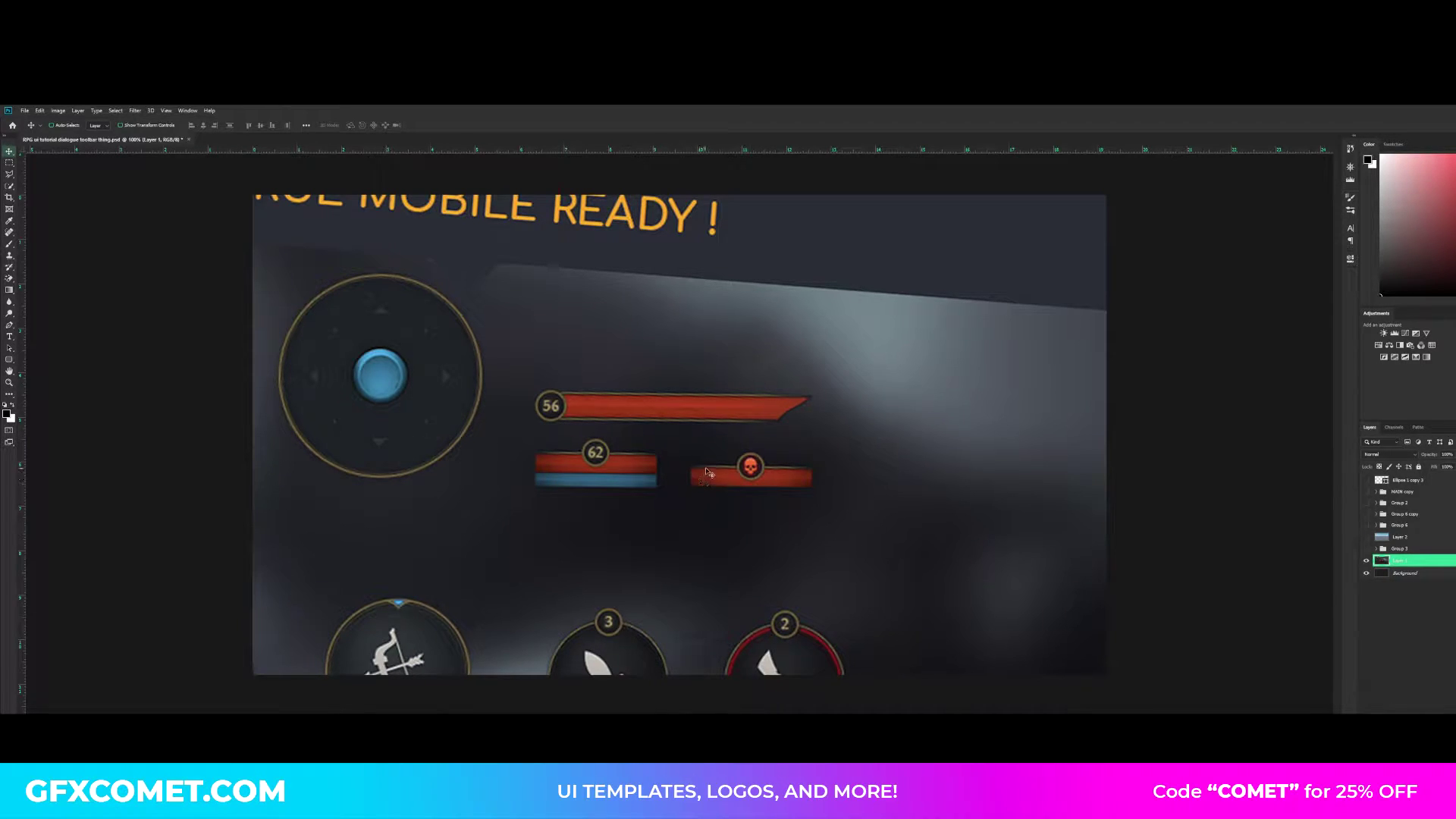
# - Nudge the mobile UI reference image, bring its layer to the top of the stack and add an empty layer above it
pyautogui.moveTo(719, 445); pyautogui.dragTo(739, 453)
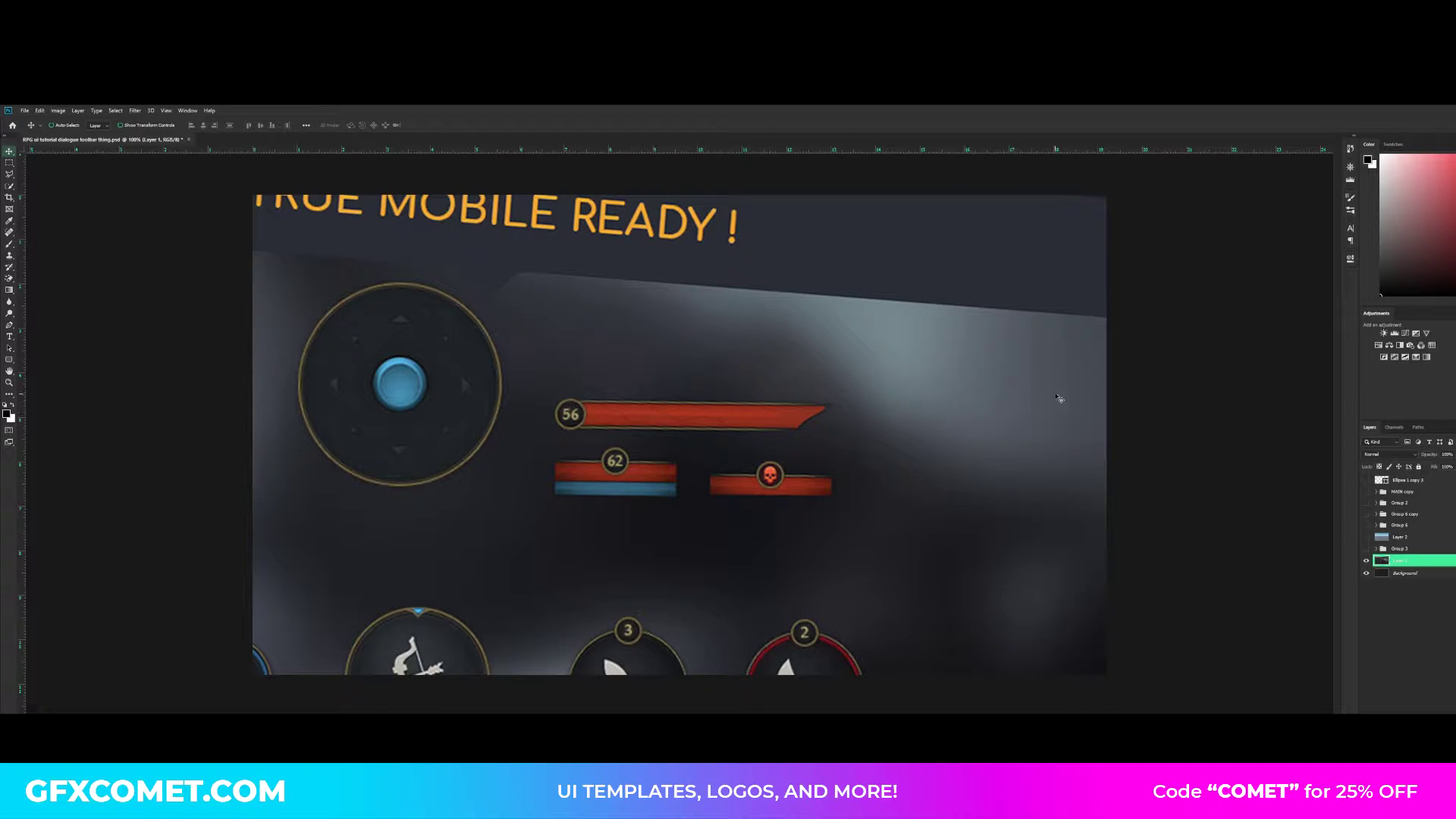
pyautogui.hotkey('ctrl', '+')
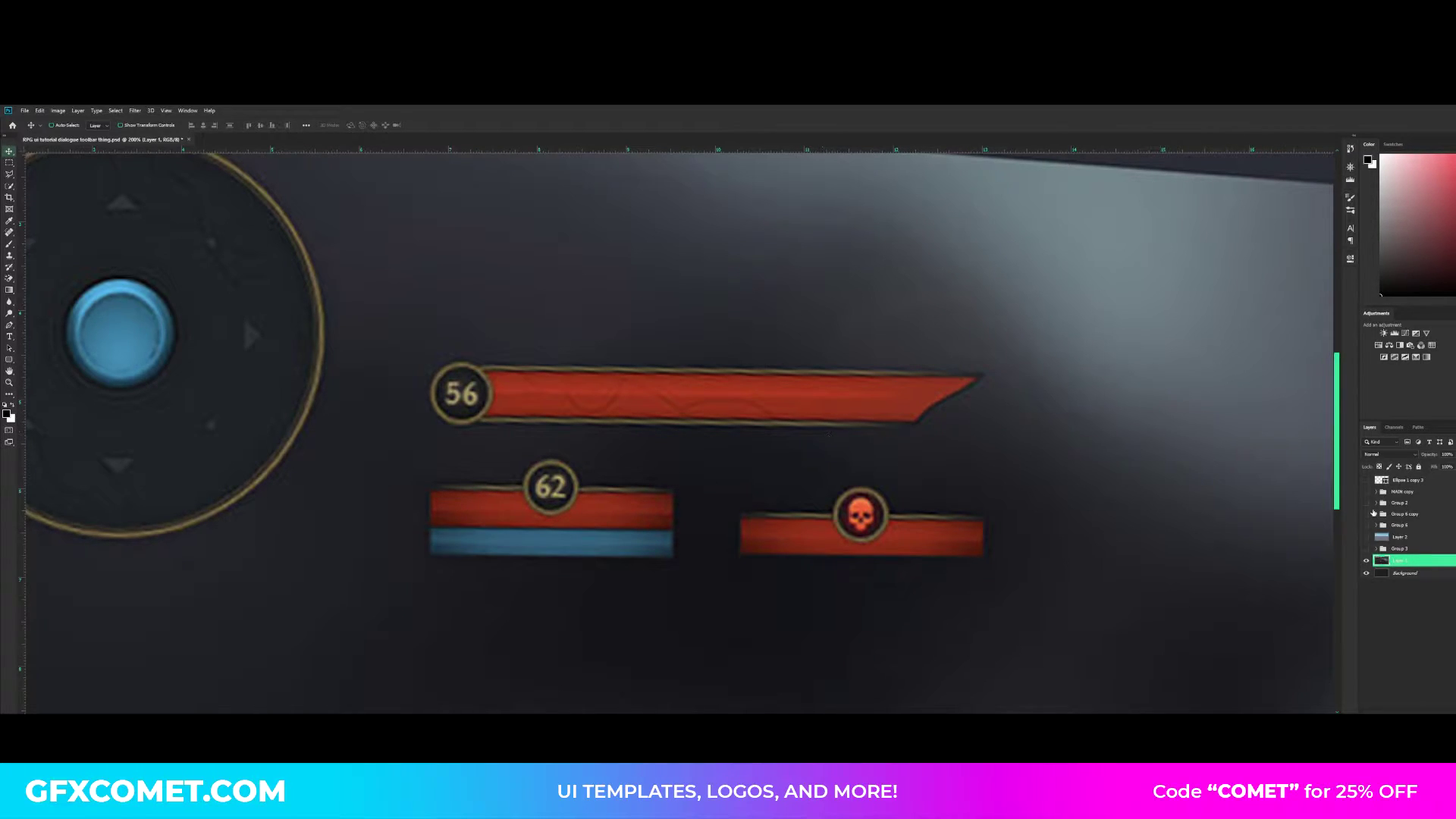
pyautogui.keyDown('ctrl'); pyautogui.click(1409, 480); pyautogui.keyUp('ctrl')
pyautogui.moveTo(1413, 474); pyautogui.dragTo(1412, 476)
pyautogui.hotkey('ctrl', 'shift', 'alt', 'n')
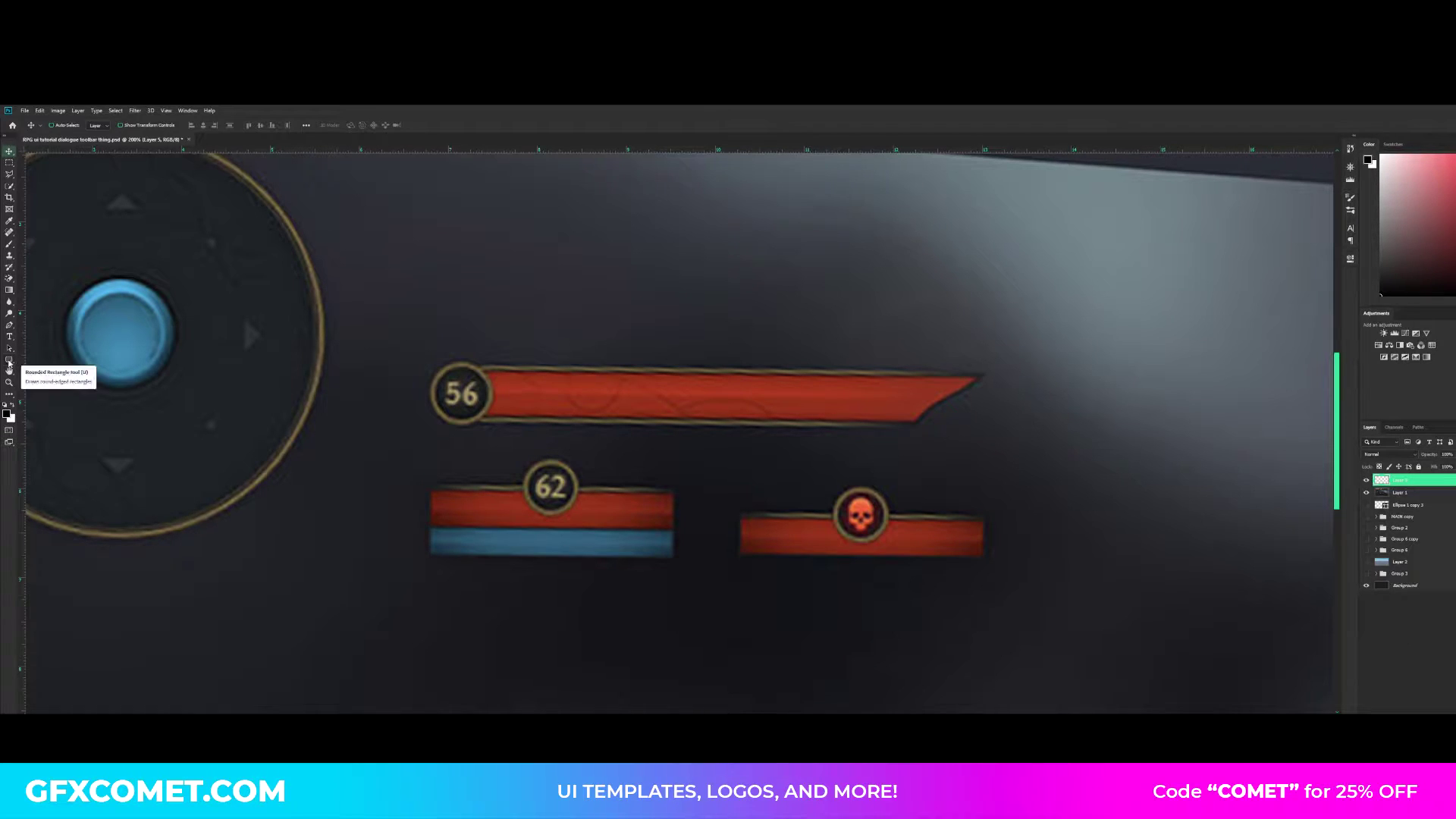
# - Draw a solid black circle with the Ellipse tool, without an outline, at the lower edge of the large joystick ring
pyautogui.moveTo(9, 362); pyautogui.dragTo(46, 377)
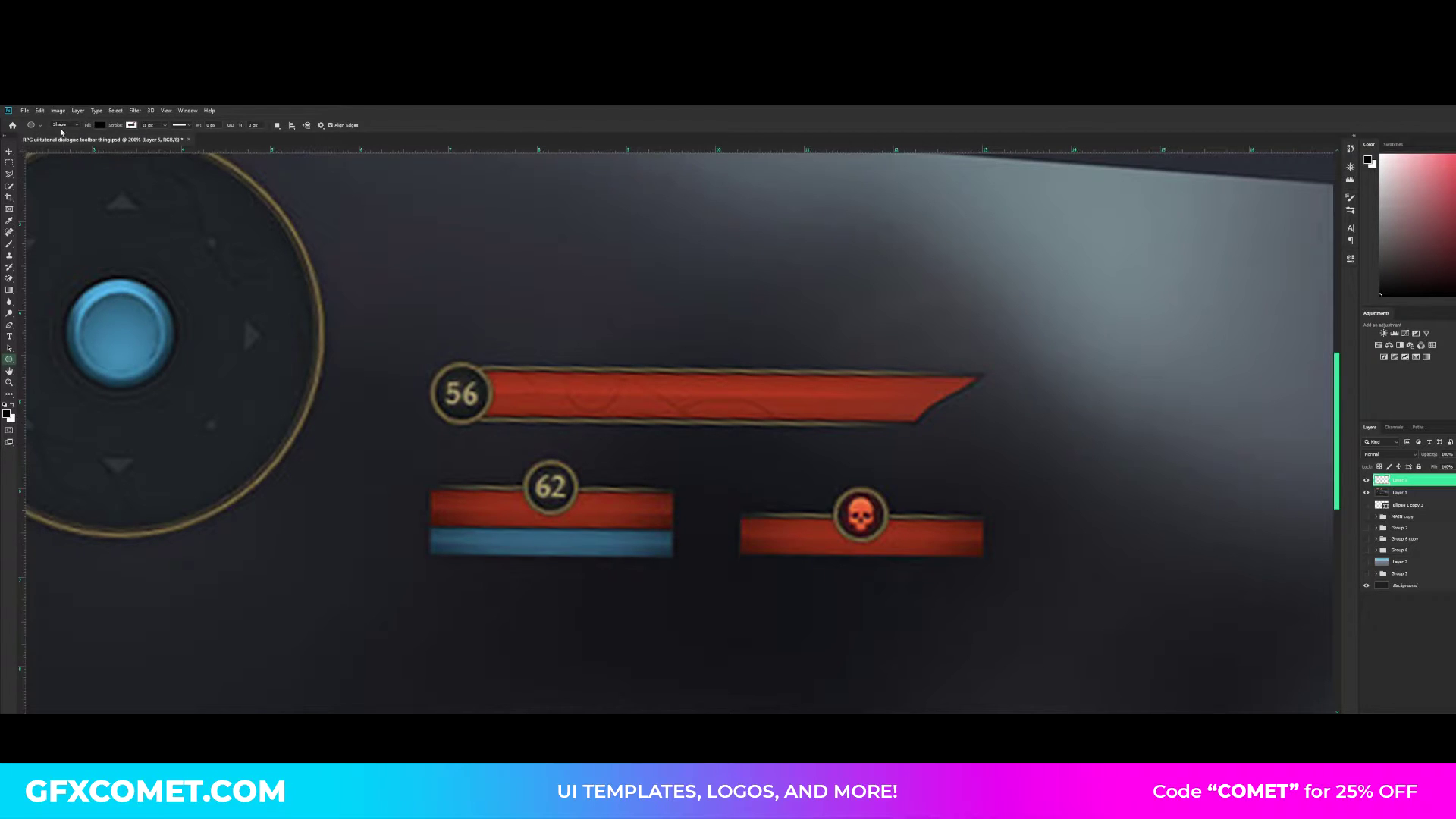
pyautogui.click(99, 126)
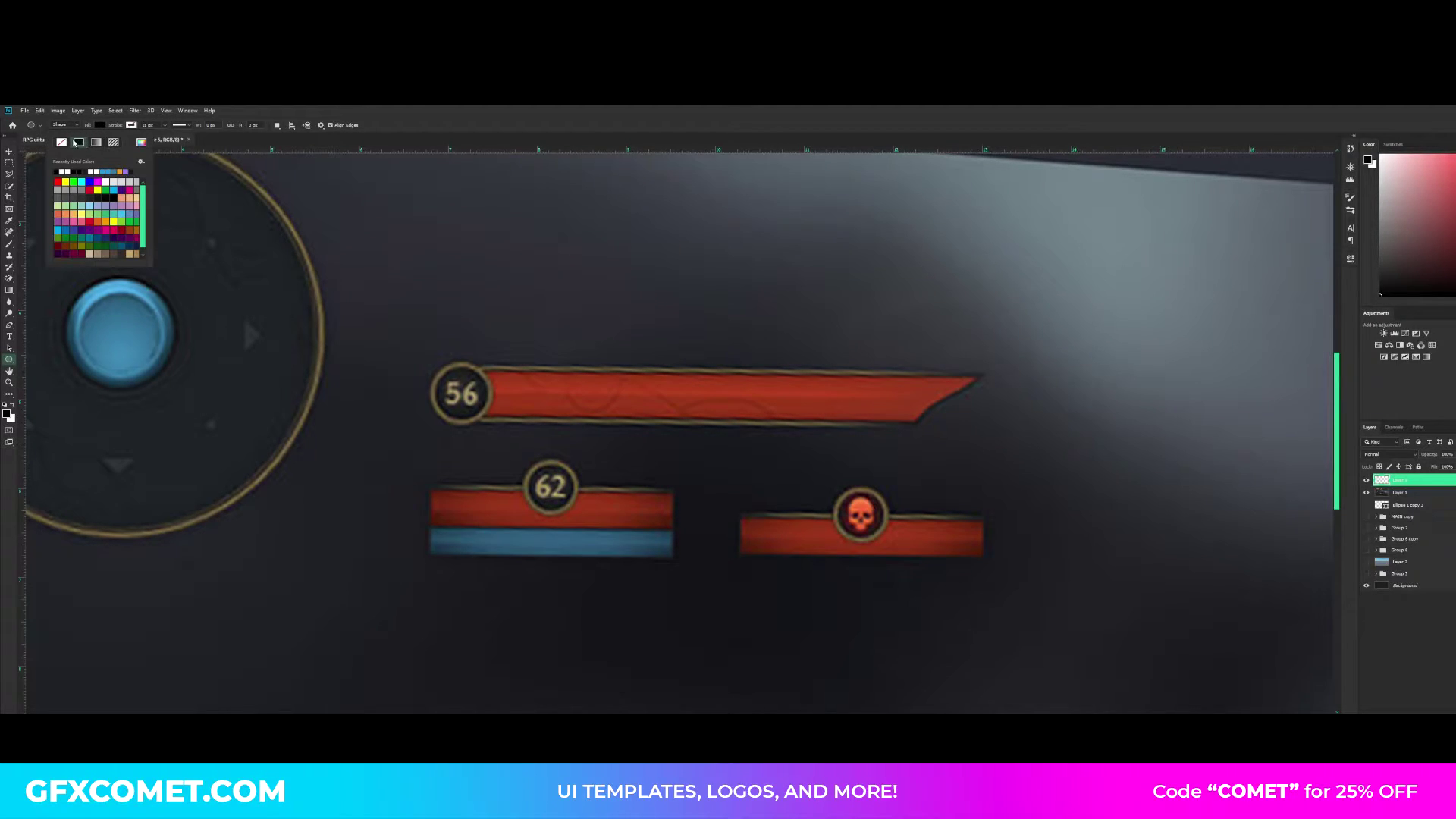
pyautogui.click(133, 126)
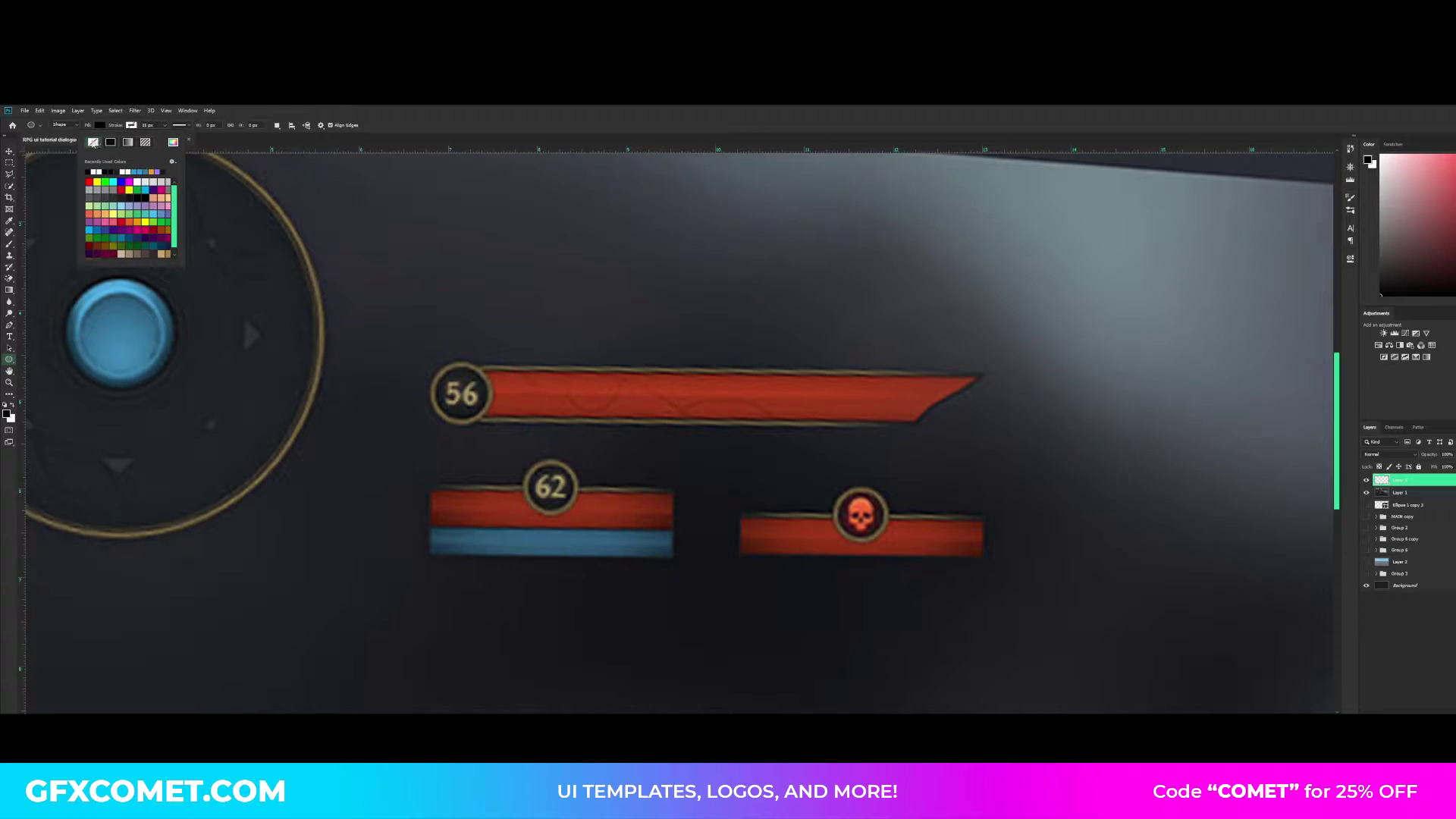
pyautogui.click(104, 126)
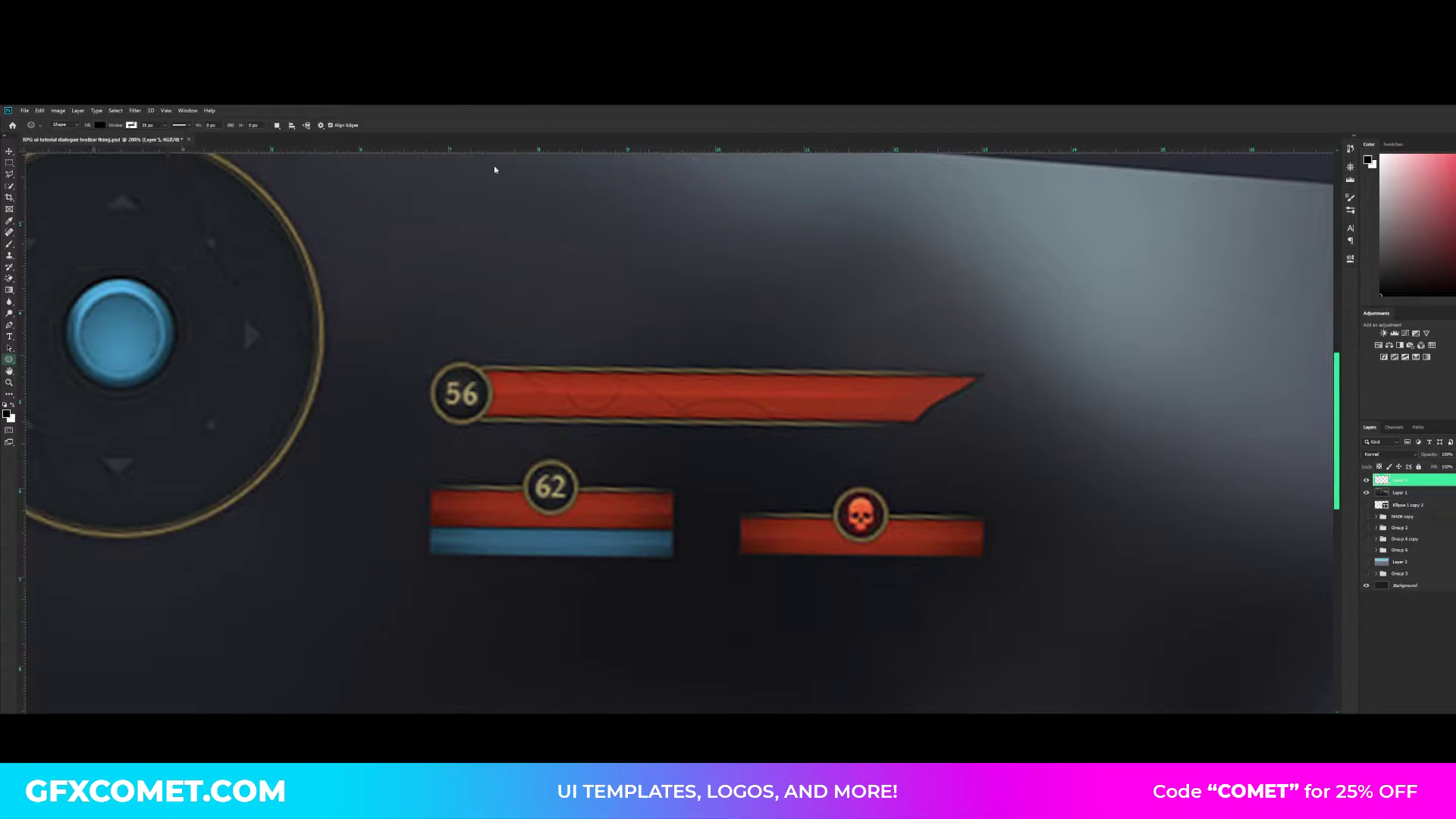
pyautogui.hotkey('ctrl', '-')
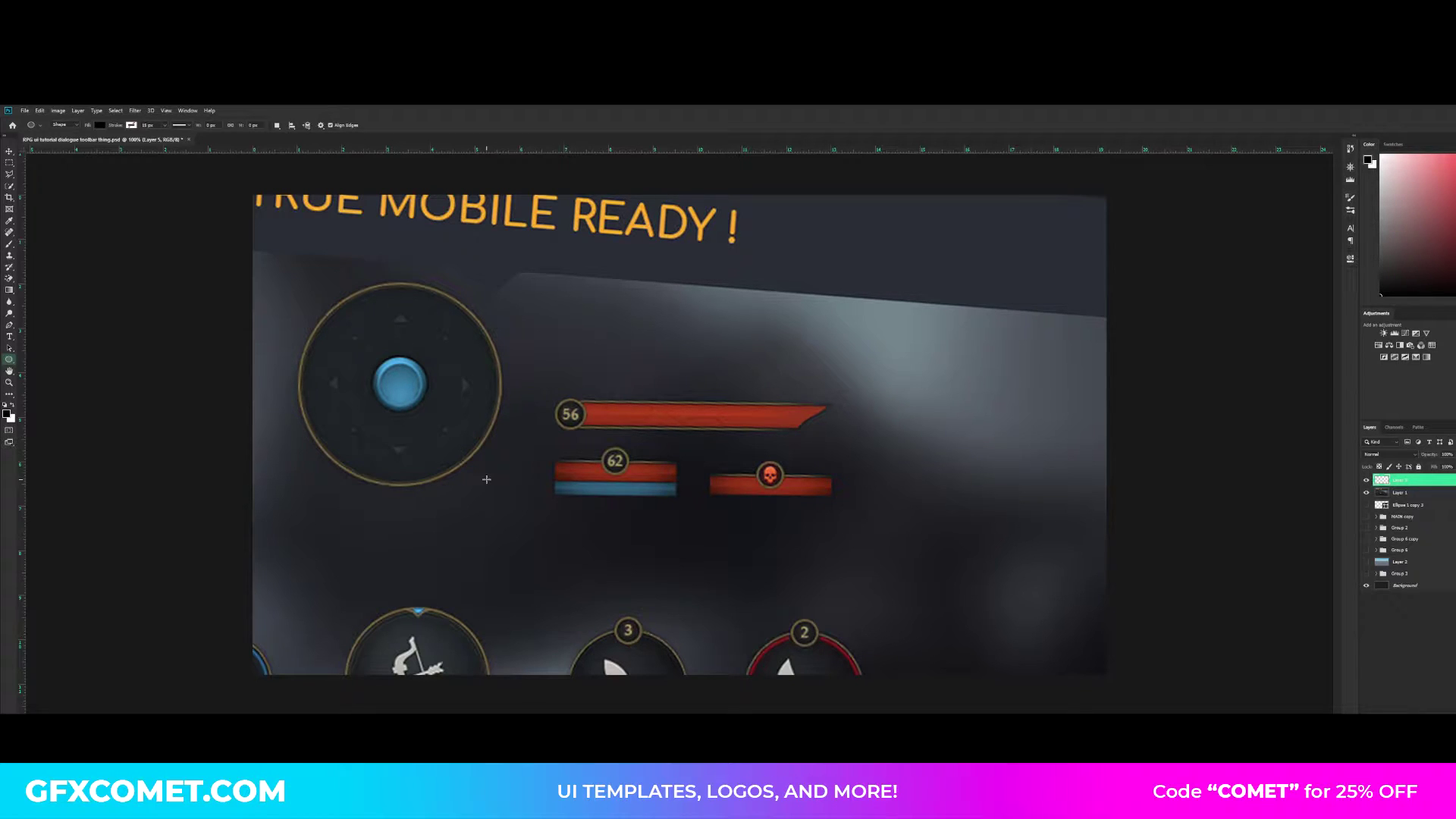
pyautogui.moveTo(486, 480); pyautogui.dragTo(524, 448)
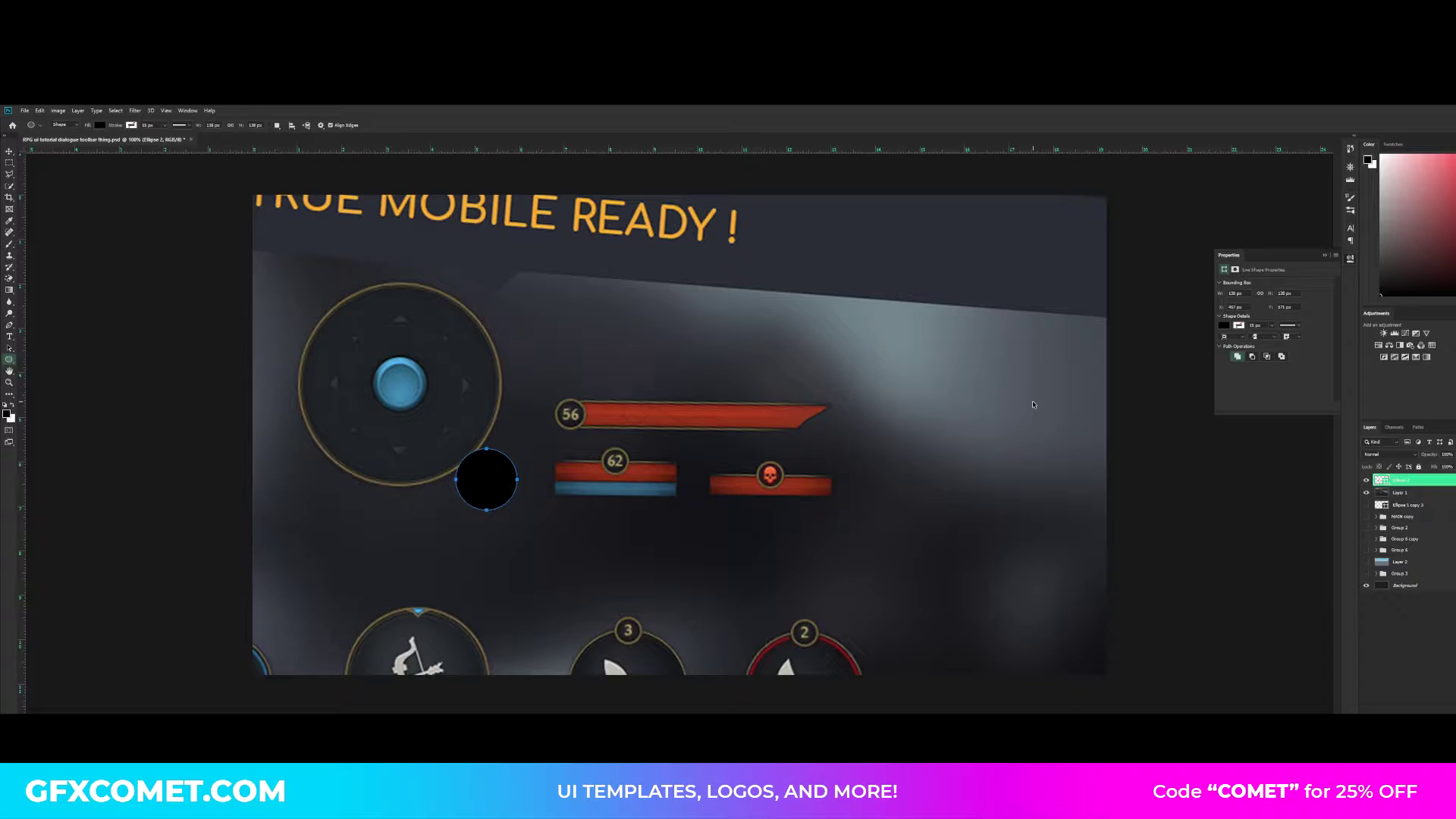
pyautogui.keyDown('ctrl'); pyautogui.click(1033, 405); pyautogui.keyUp('ctrl')
pyautogui.press('v')
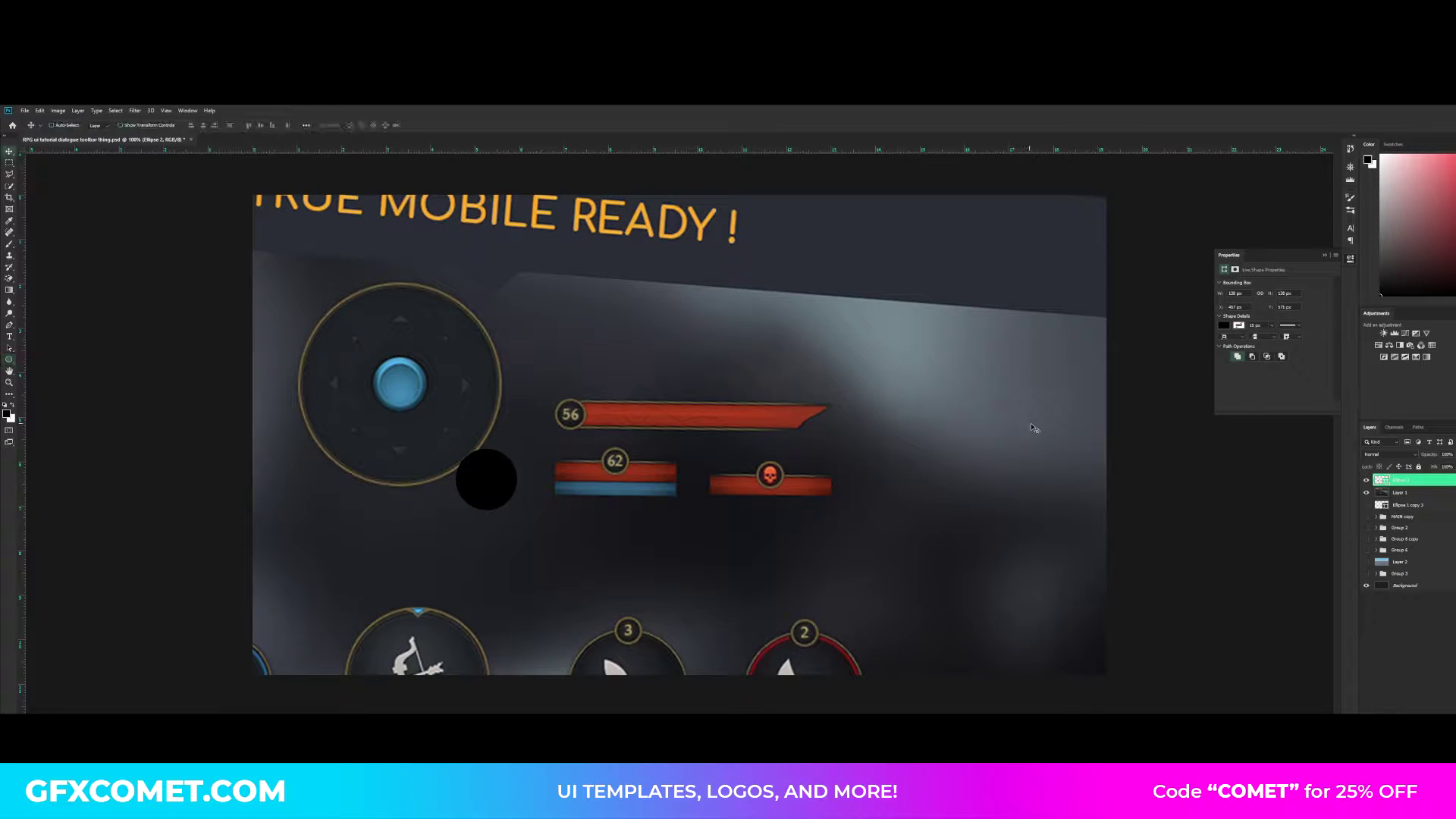
# - Recolour the circle to a very dark grey and move it above the long red health bar
pyautogui.doubleClick(1380, 480)
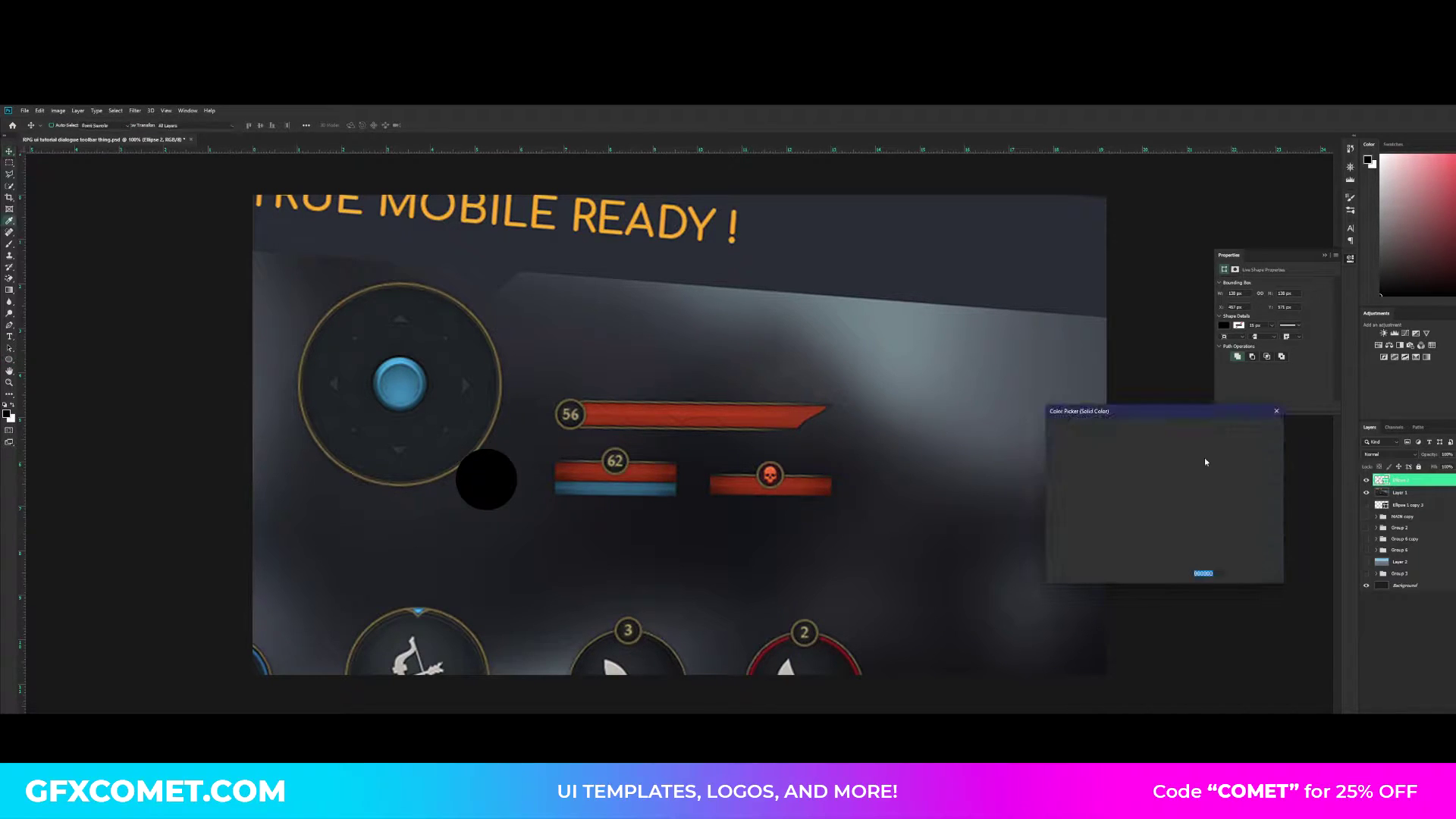
pyautogui.moveTo(1060, 533); pyautogui.dragTo(1025, 529)
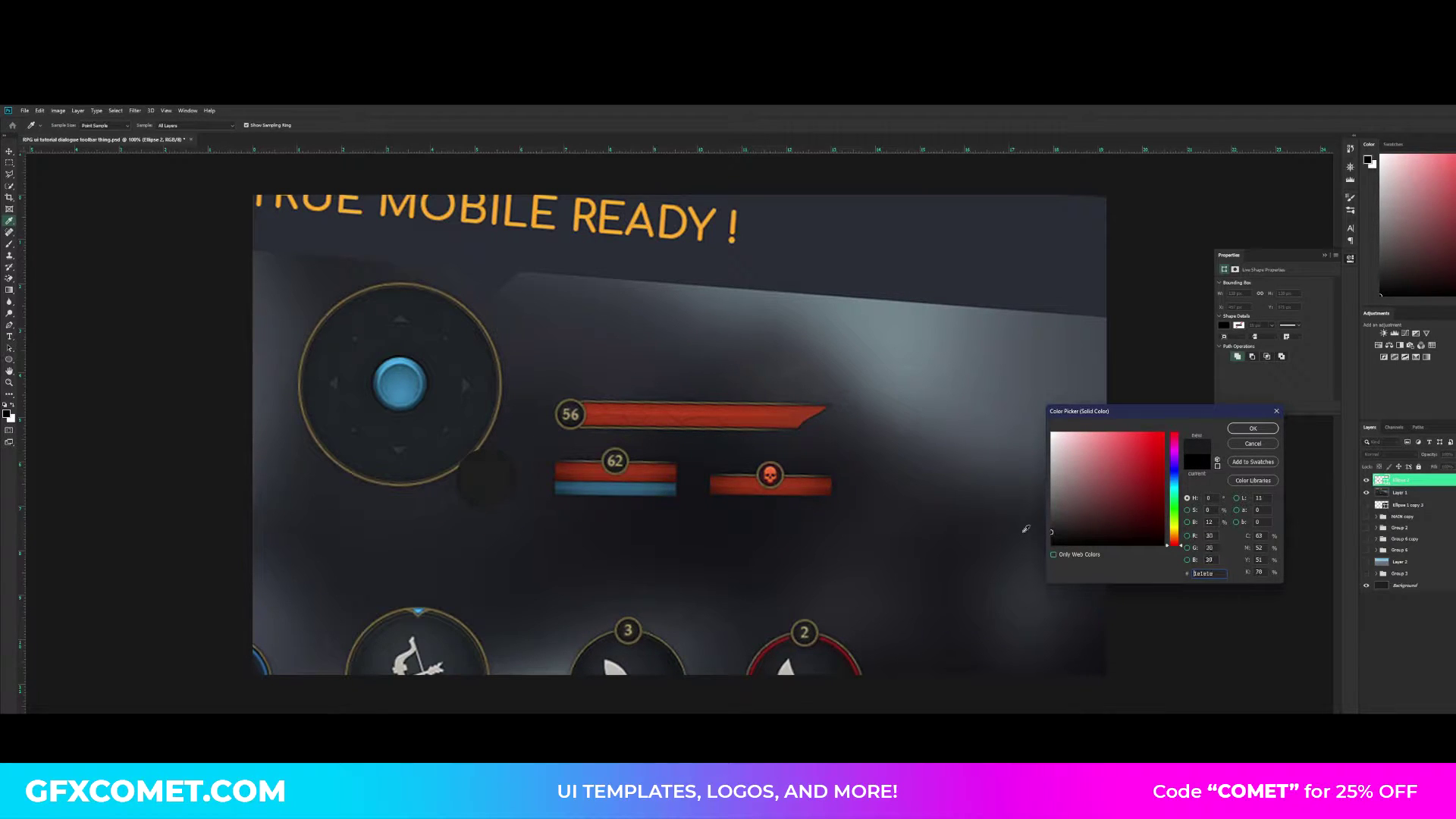
pyautogui.click(1253, 428)
pyautogui.moveTo(537, 497)
pyautogui.mouseDown()
pyautogui.moveTo(1012, 483)
pyautogui.moveTo(735, 348)
pyautogui.moveTo(697, 352)
pyautogui.mouseUp()
# - Give the circle a Normal-mode inner shadow in colour 000000 with zero distance and choke, and a reduced size and opacity
pyautogui.rightClick(1434, 480)
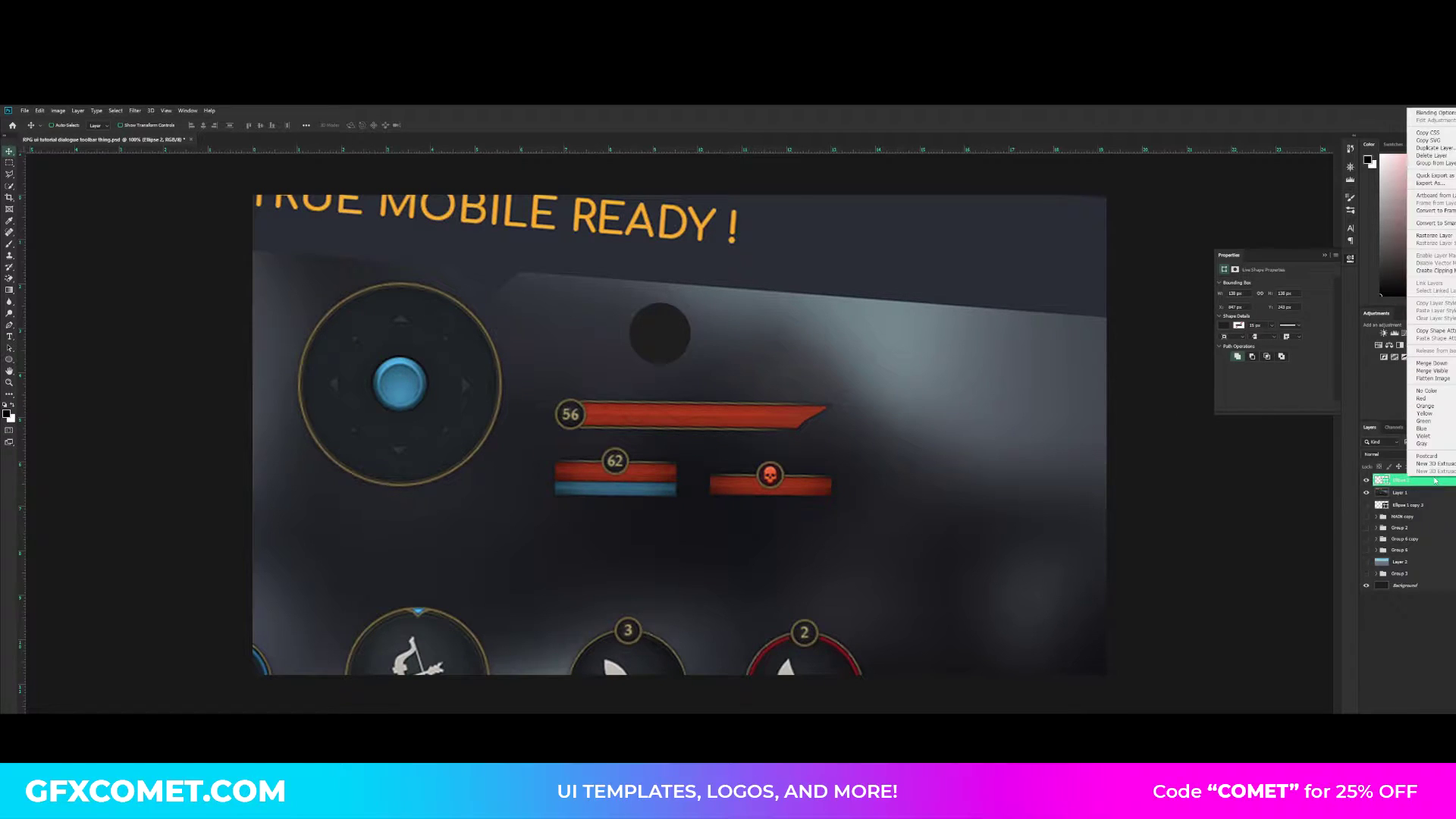
pyautogui.click(1441, 116)
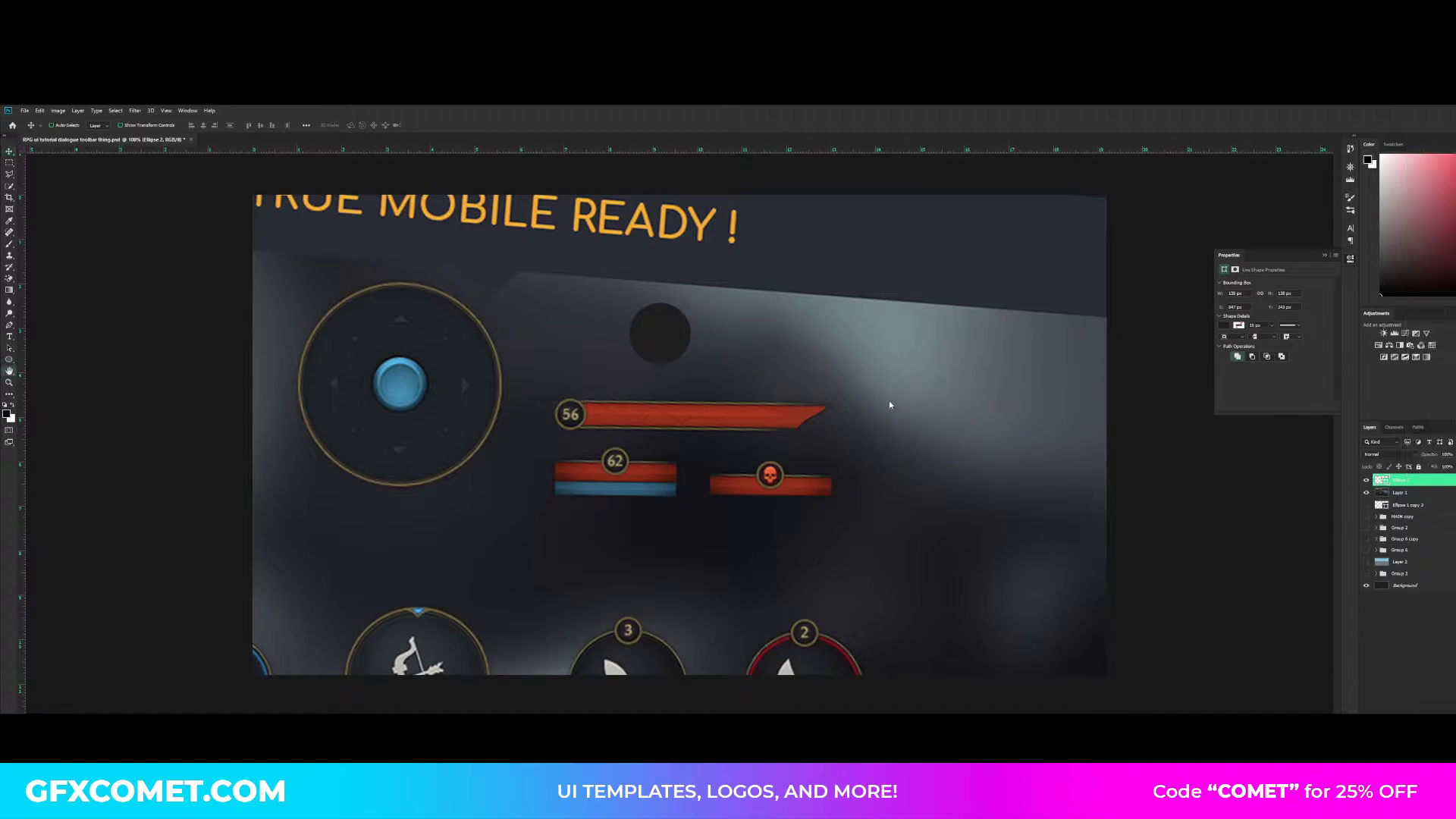
pyautogui.moveTo(1136, 431); pyautogui.dragTo(859, 376)
pyautogui.hotkey('ctrl', '+')
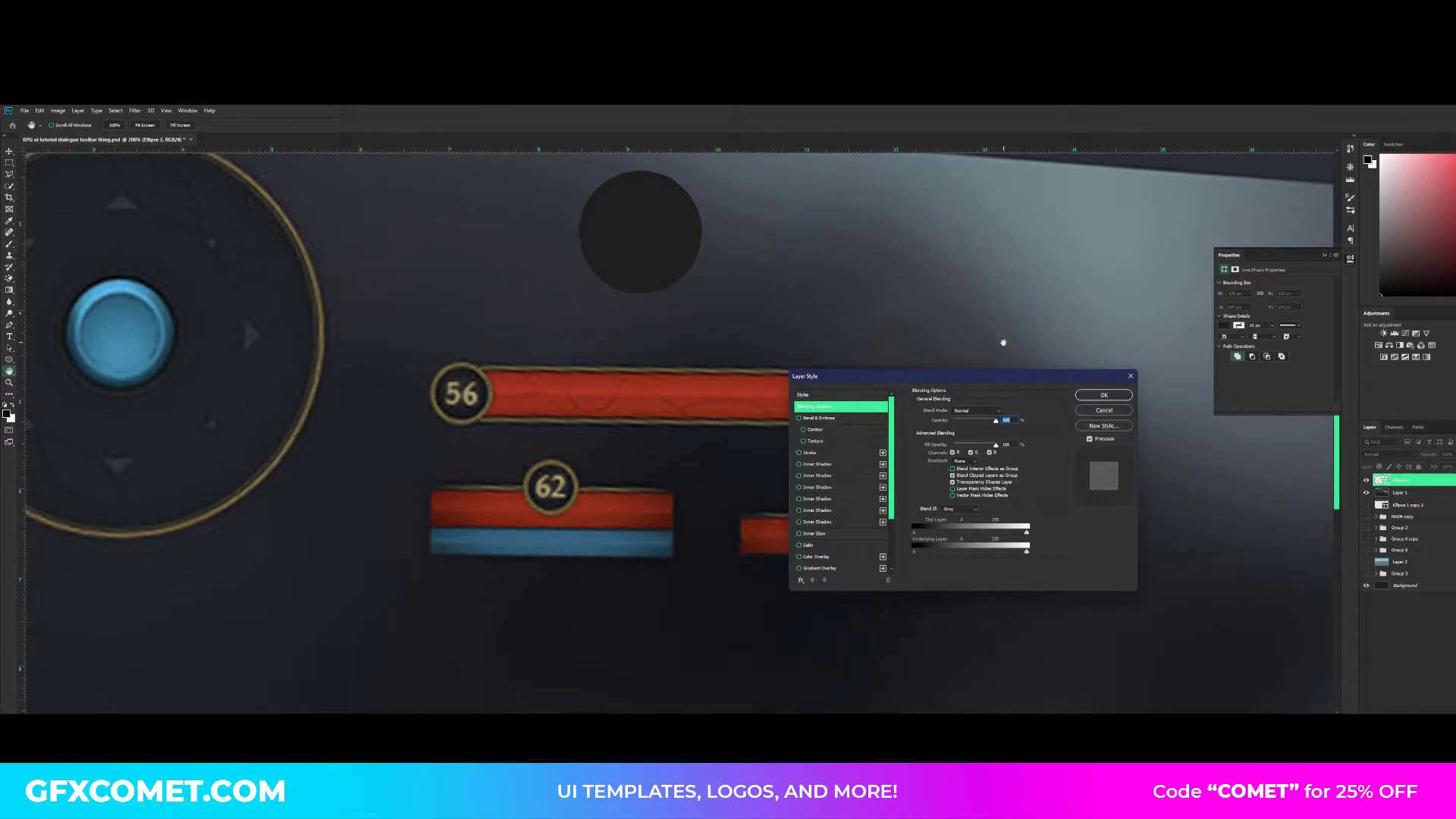
pyautogui.click(817, 464)
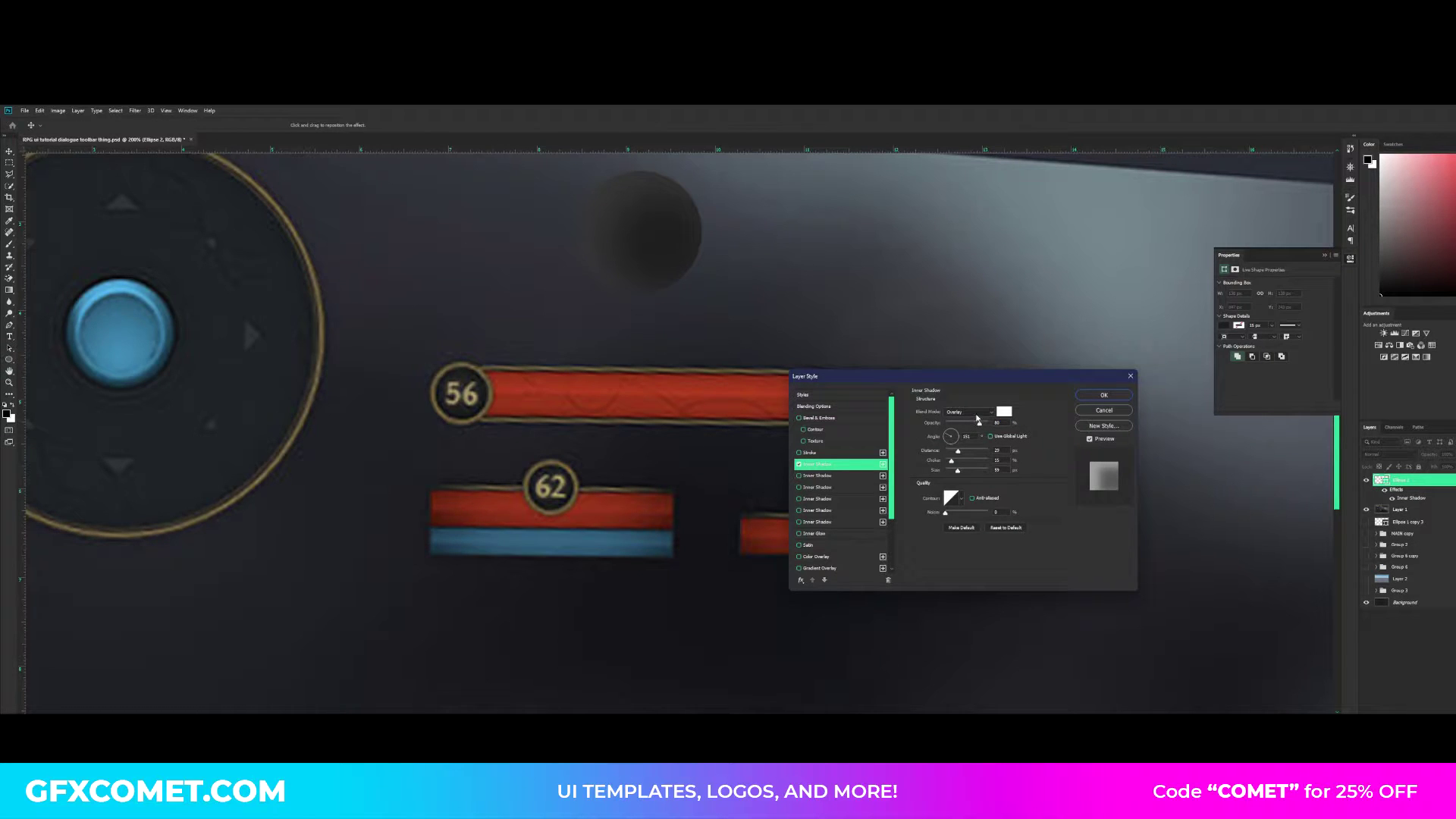
pyautogui.click(971, 412)
pyautogui.click(957, 414)
pyautogui.click(1004, 411)
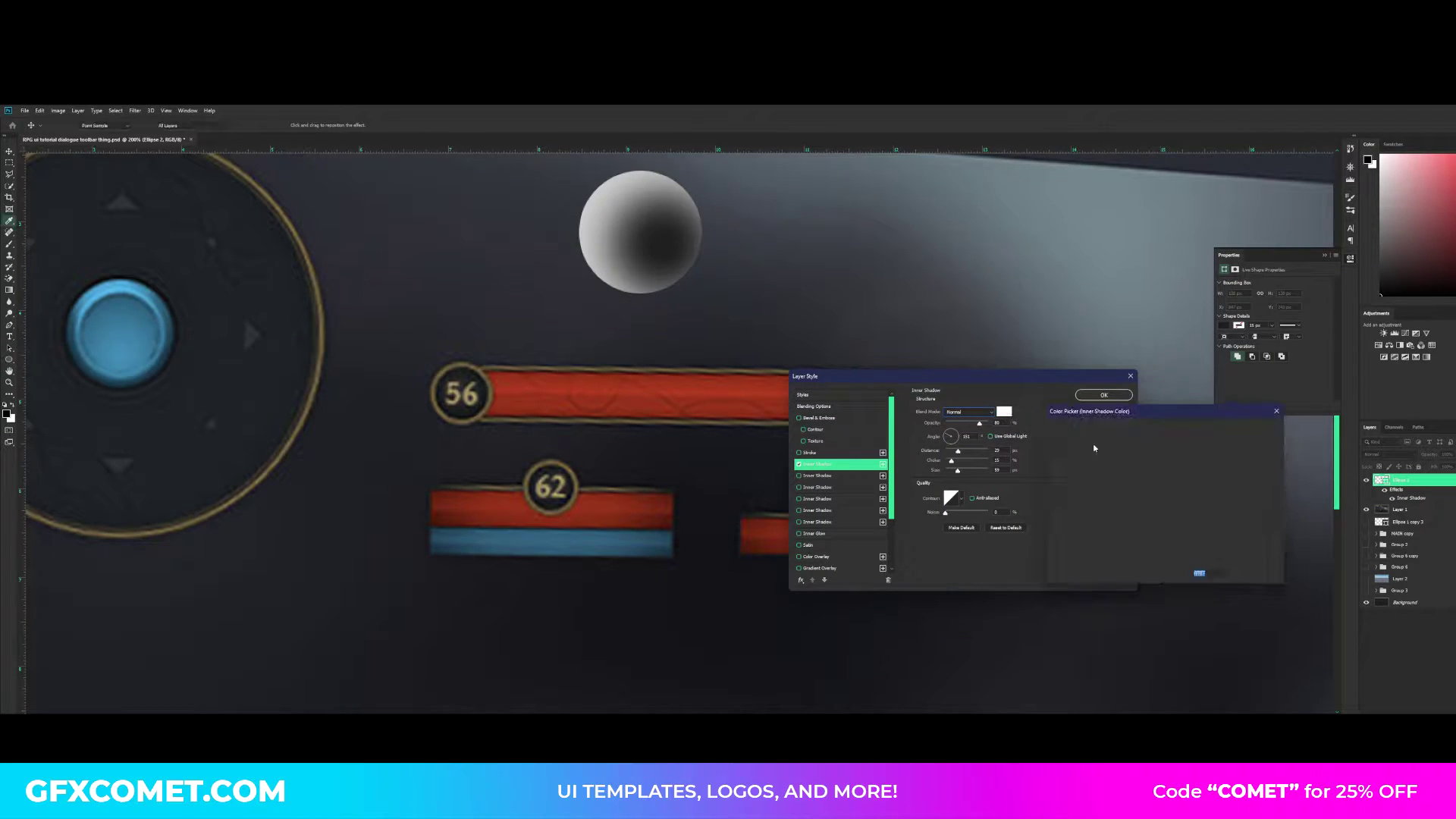
pyautogui.write('000000')
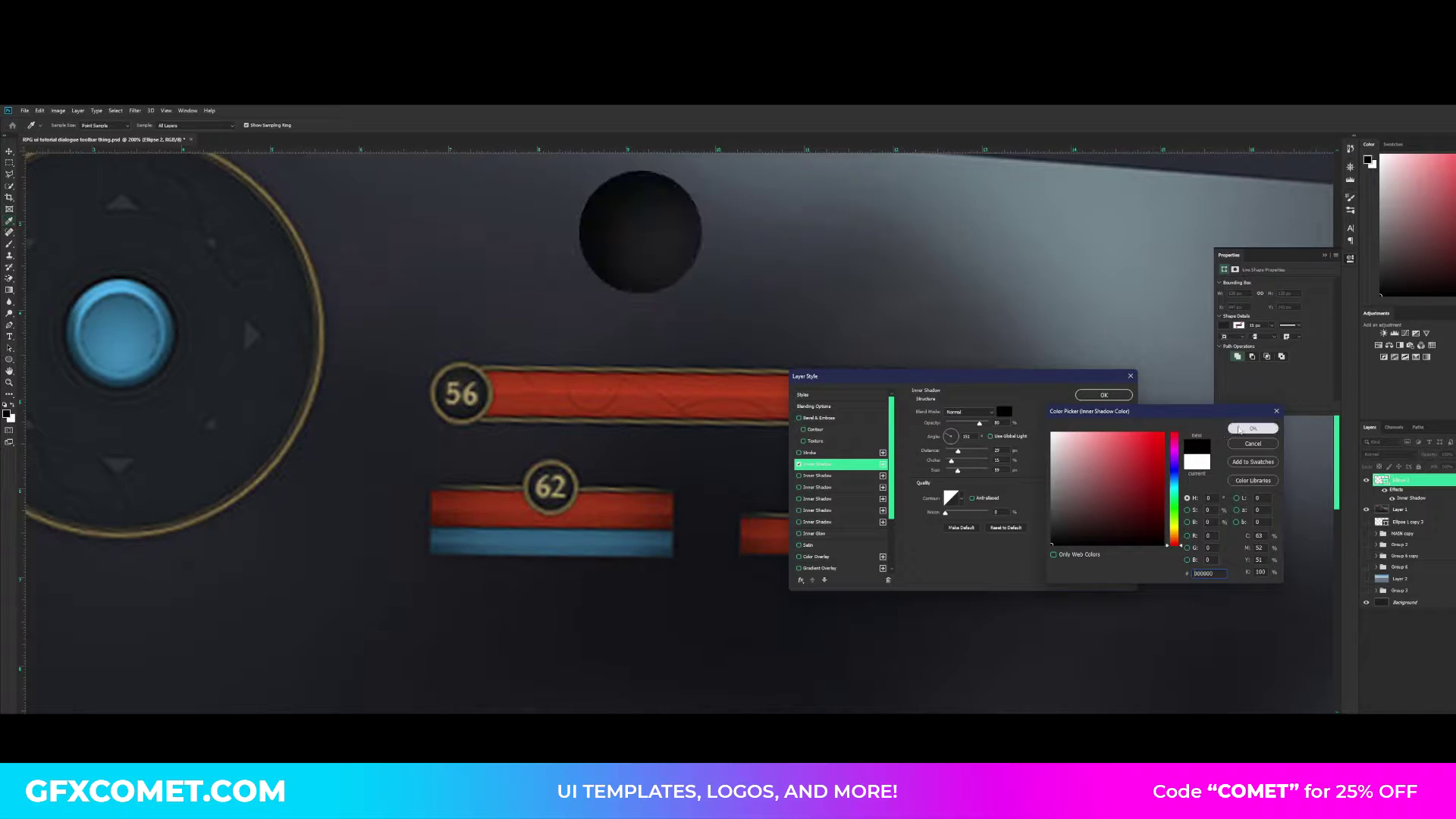
pyautogui.click(1240, 429)
pyautogui.moveTo(959, 451)
pyautogui.mouseDown()
pyautogui.moveTo(941, 452)
pyautogui.moveTo(953, 472)
pyautogui.mouseUp()
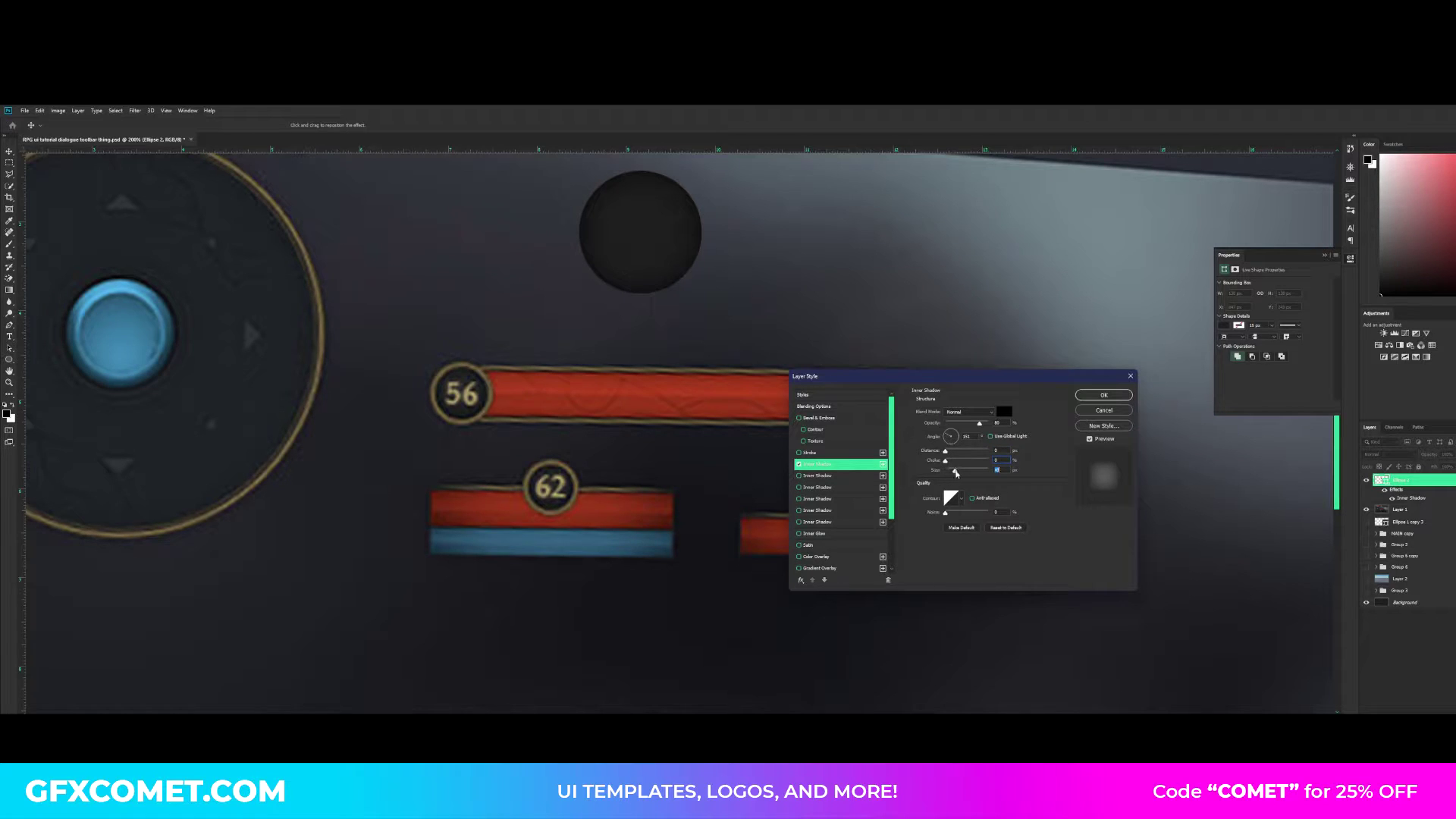
pyautogui.moveTo(980, 426); pyautogui.dragTo(971, 427)
# - Add an outside stroke to the circle, sampling the colour from the 56 badge's ring and brightening it to a stronger gold
pyautogui.click(800, 454)
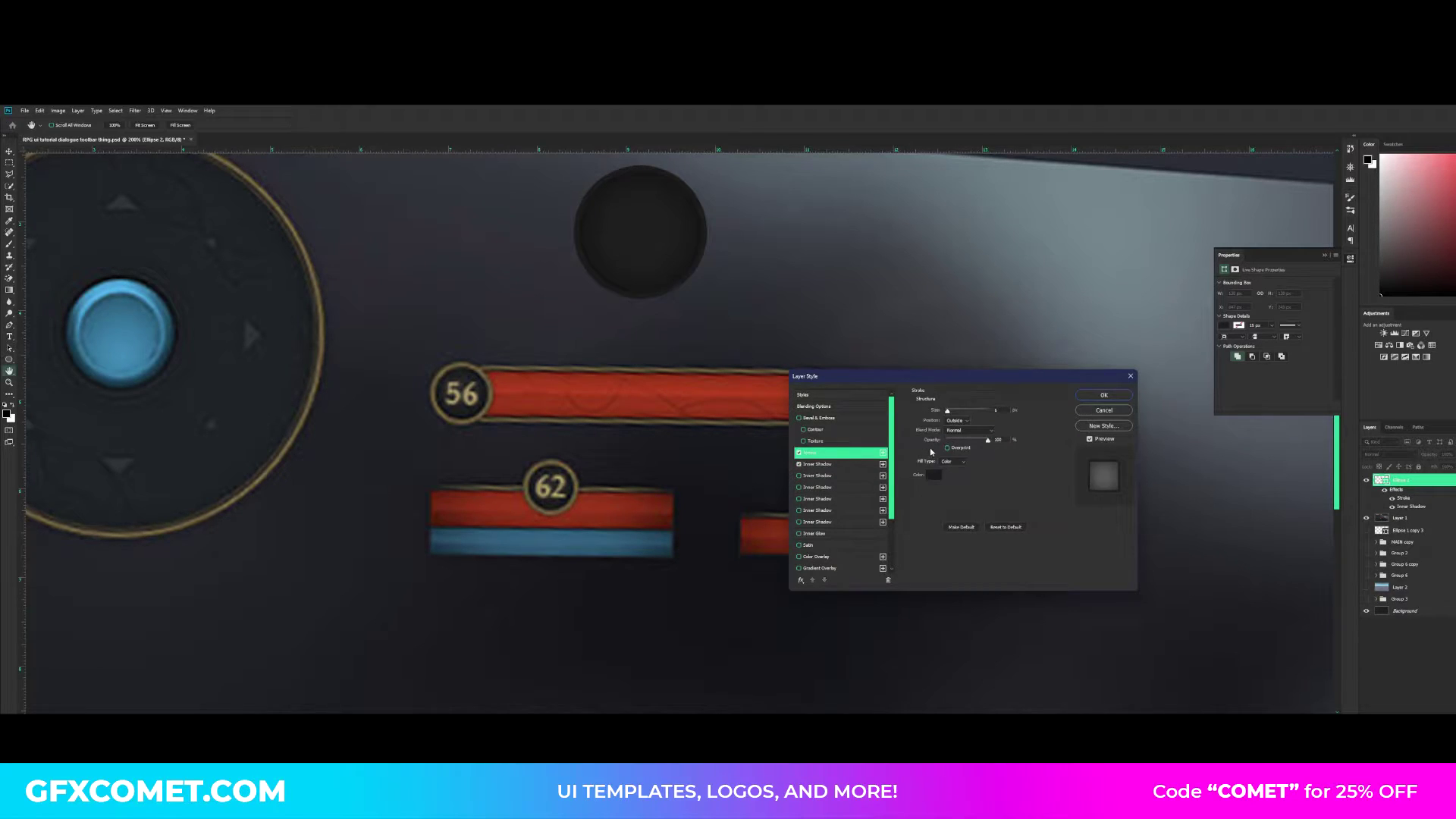
pyautogui.click(933, 474)
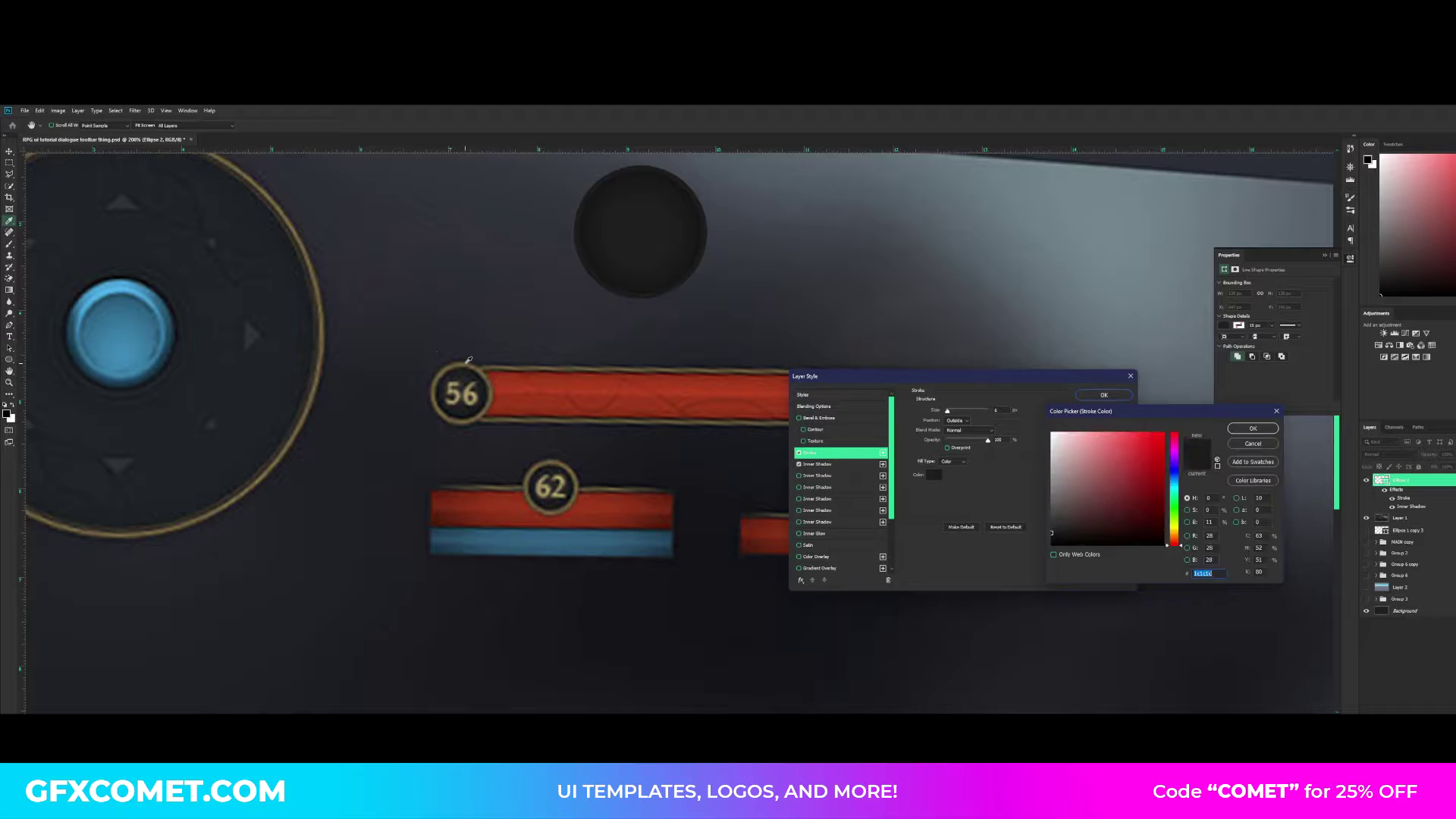
pyautogui.click(468, 362)
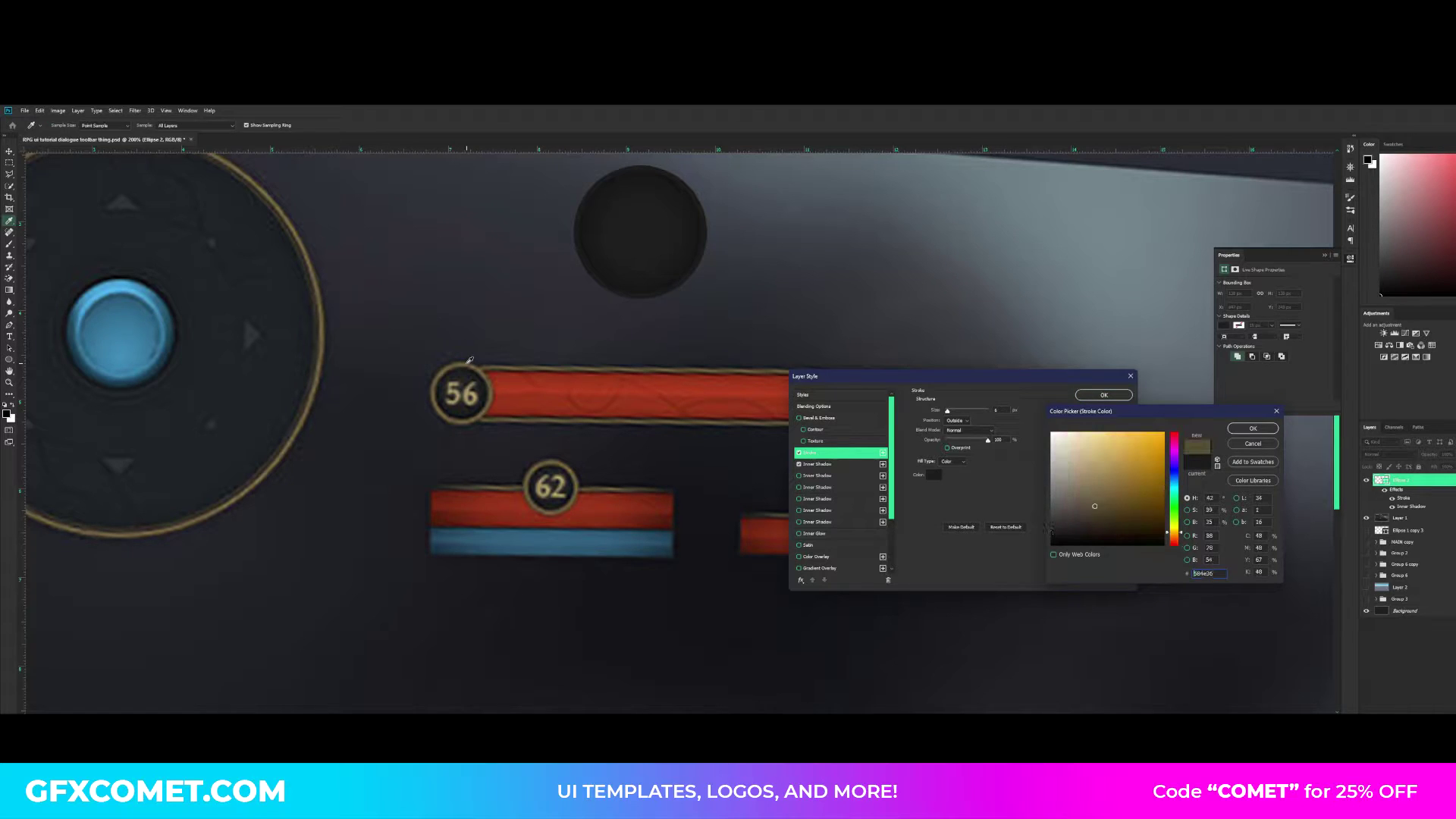
pyautogui.click(1107, 478)
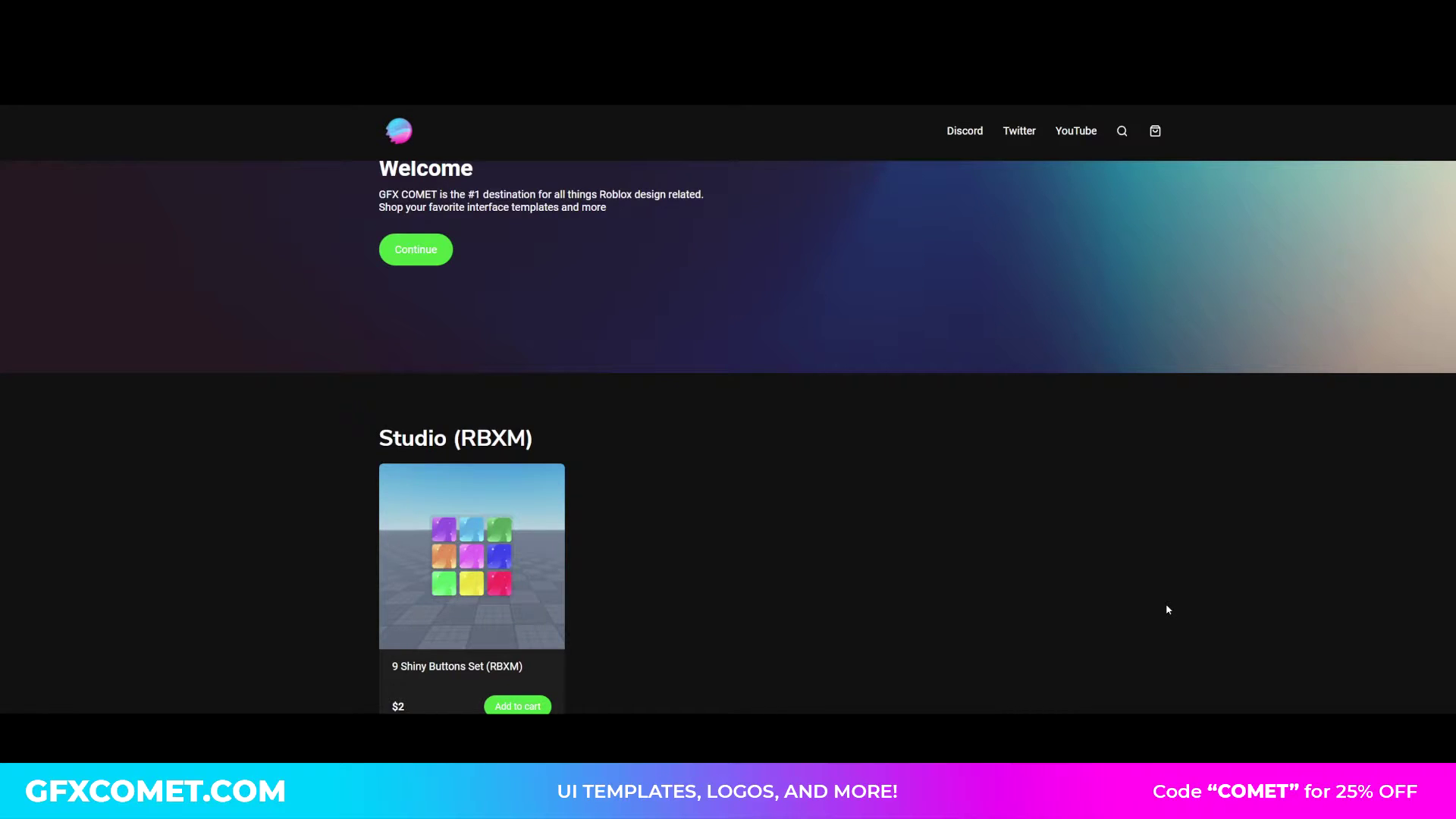
# - Look through the GFX COMET store page, from the Studio (RBXM) section to the free templates and packs
pyautogui.scroll(-2, 637, 559)
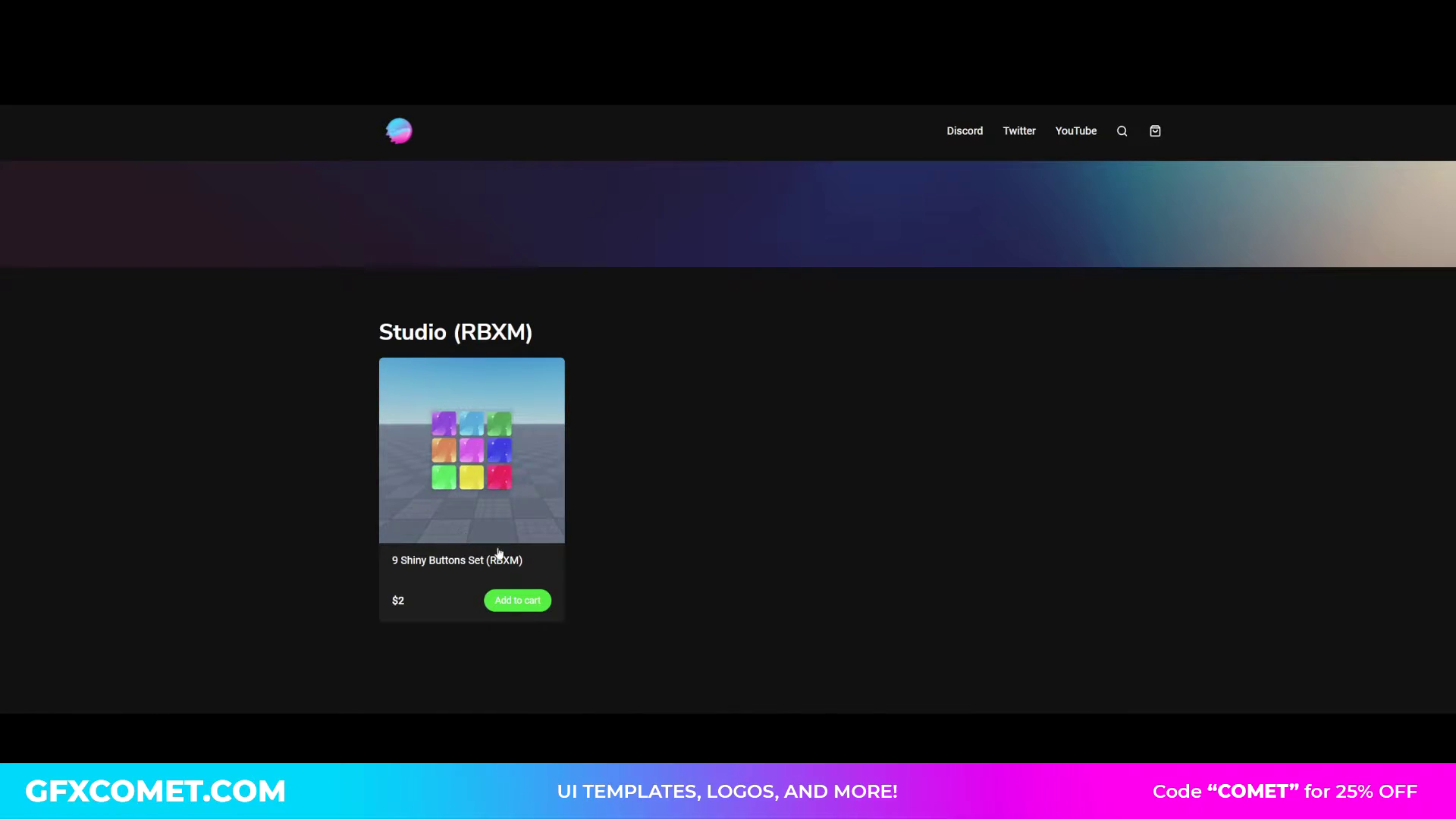
pyautogui.scroll(3, 499, 580)
pyautogui.scroll(-5, 531, 589)
pyautogui.scroll(-3, 531, 589)
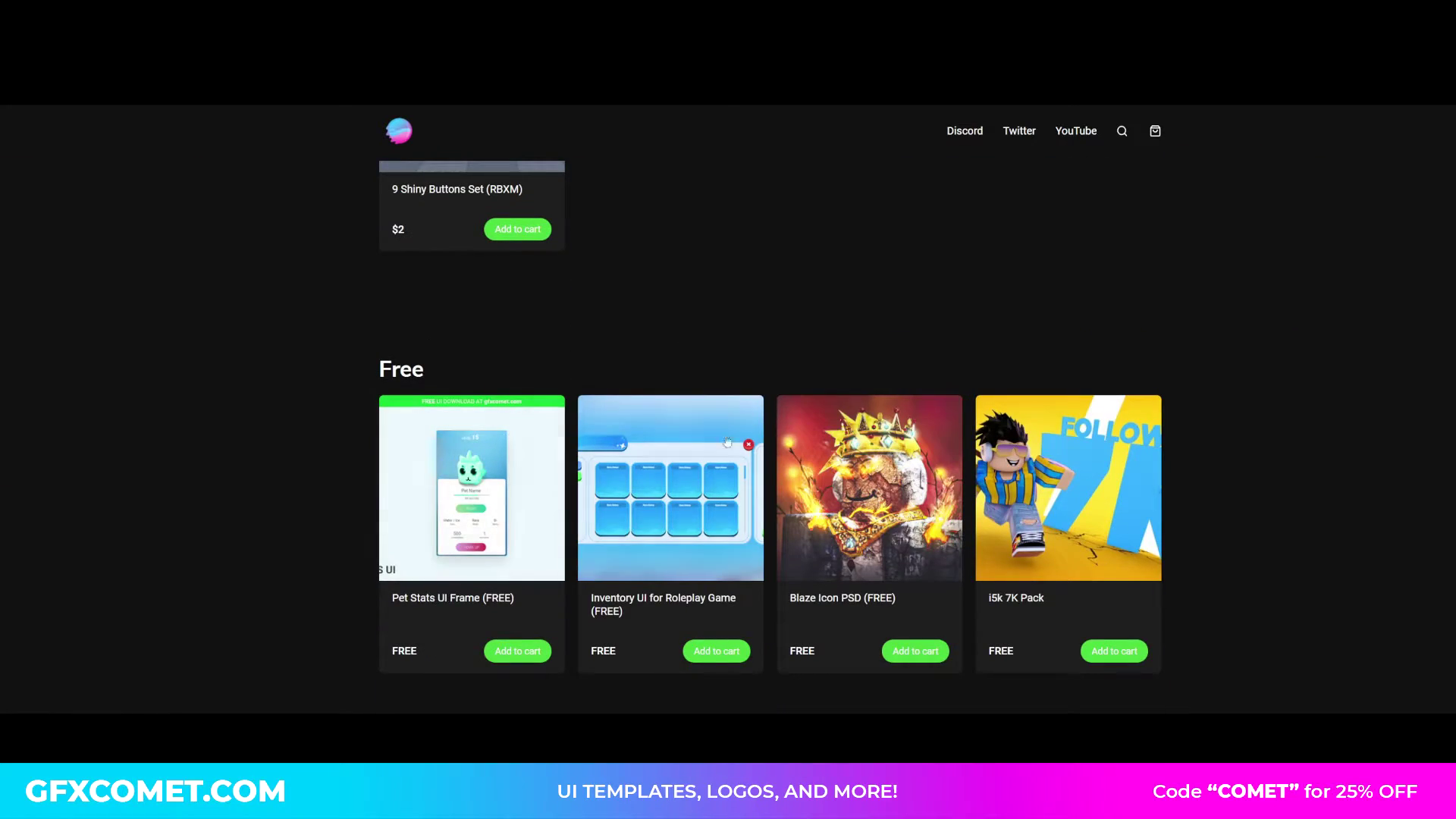
pyautogui.scroll(-6, 559, 504)
pyautogui.scroll(-15, 659, 567)
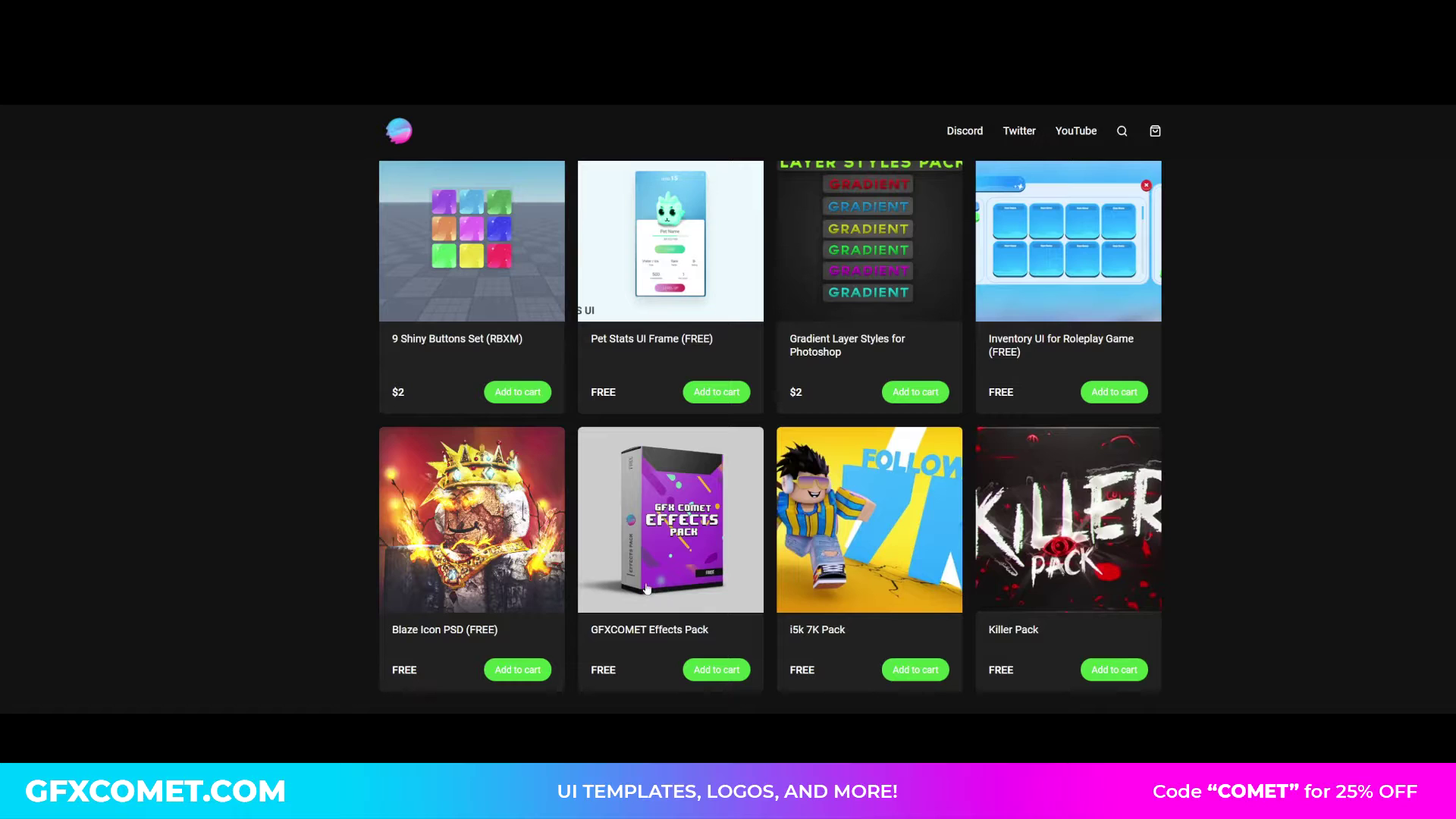
pyautogui.scroll(8, 260, 606)
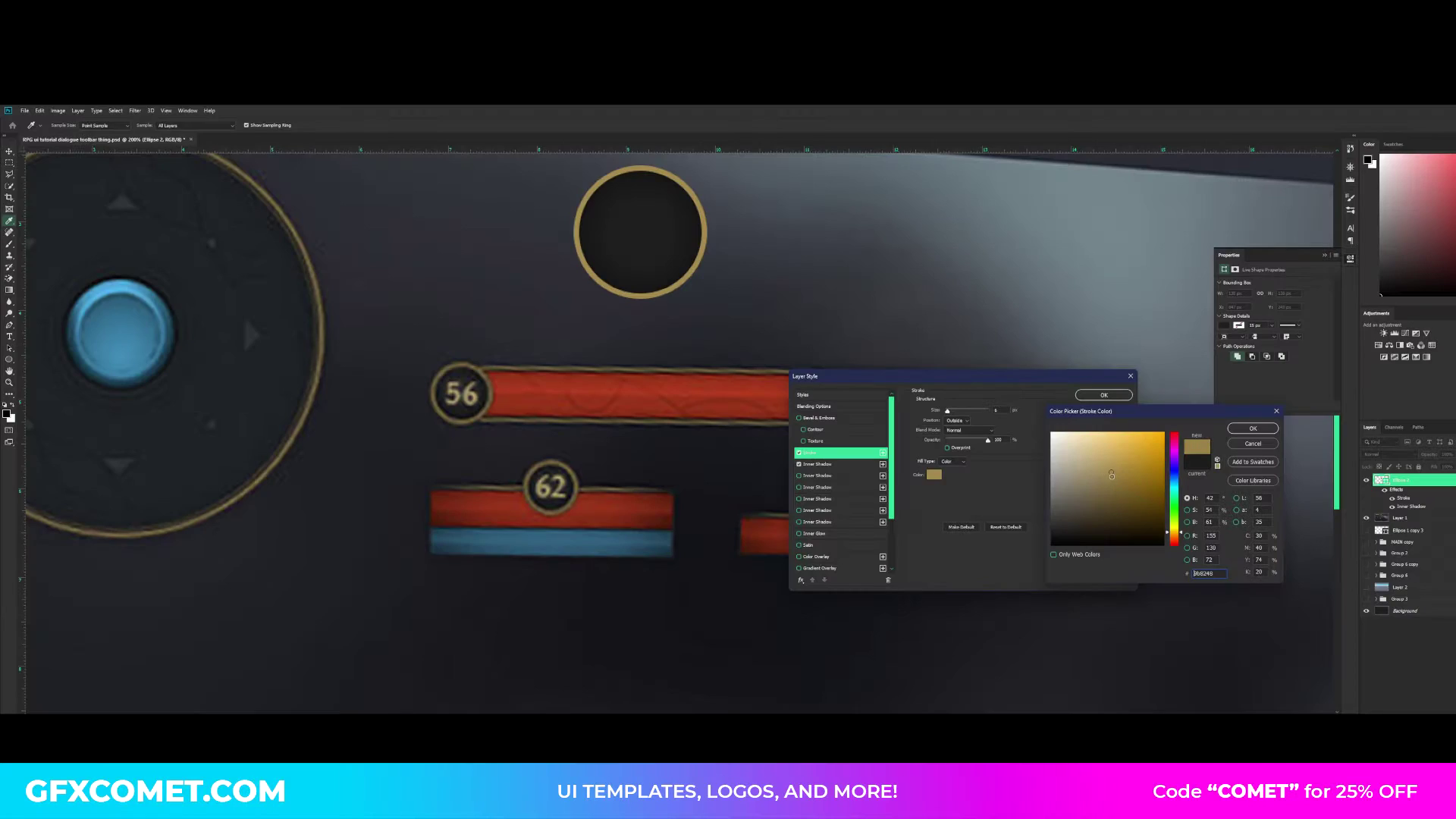
# - Accept the gold colour, make the circle's stroke thinner and save the document
pyautogui.press('Return')
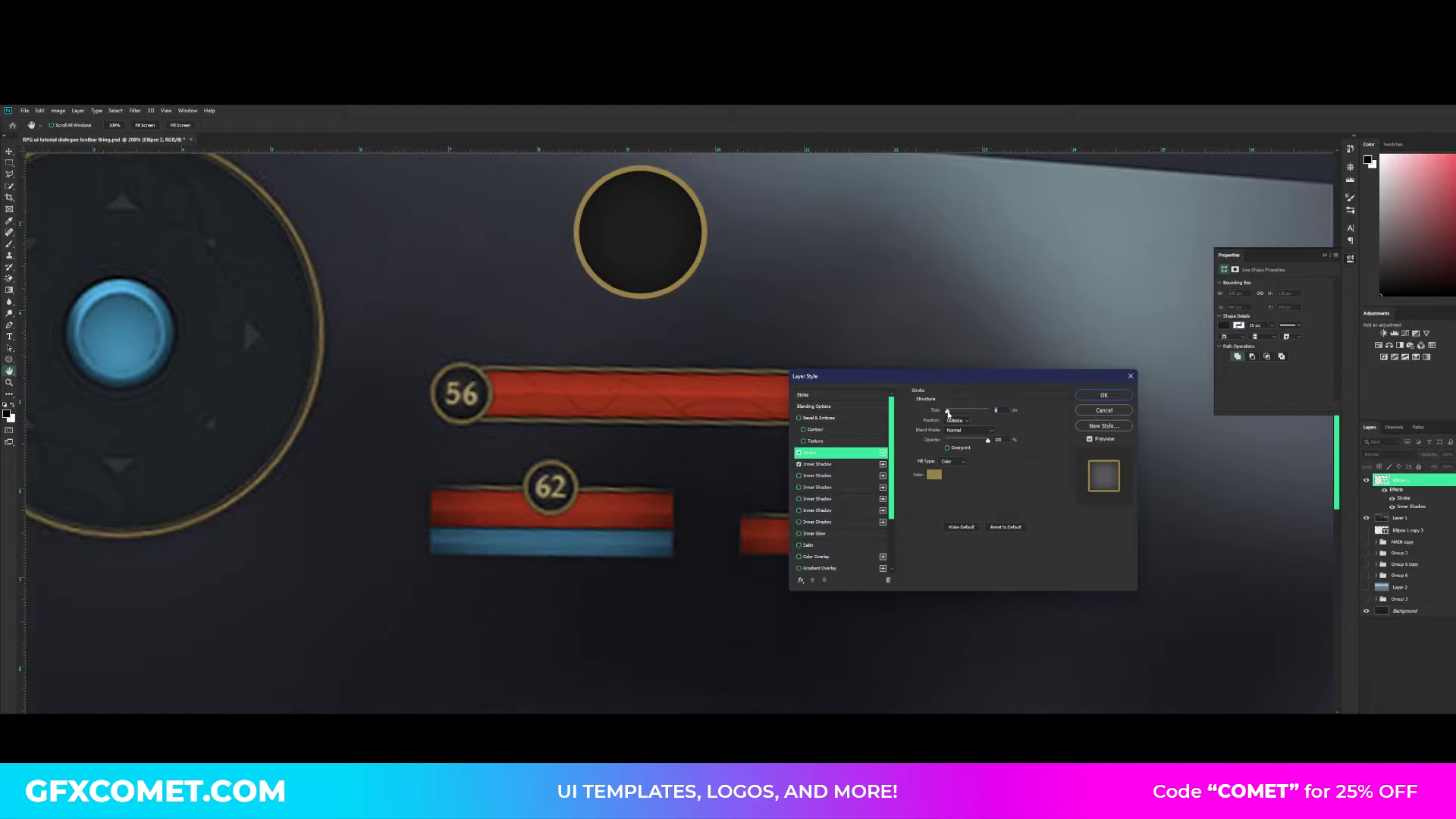
pyautogui.moveTo(948, 414); pyautogui.dragTo(945, 414)
pyautogui.press('Return')
pyautogui.hotkey('ctrl', 's')
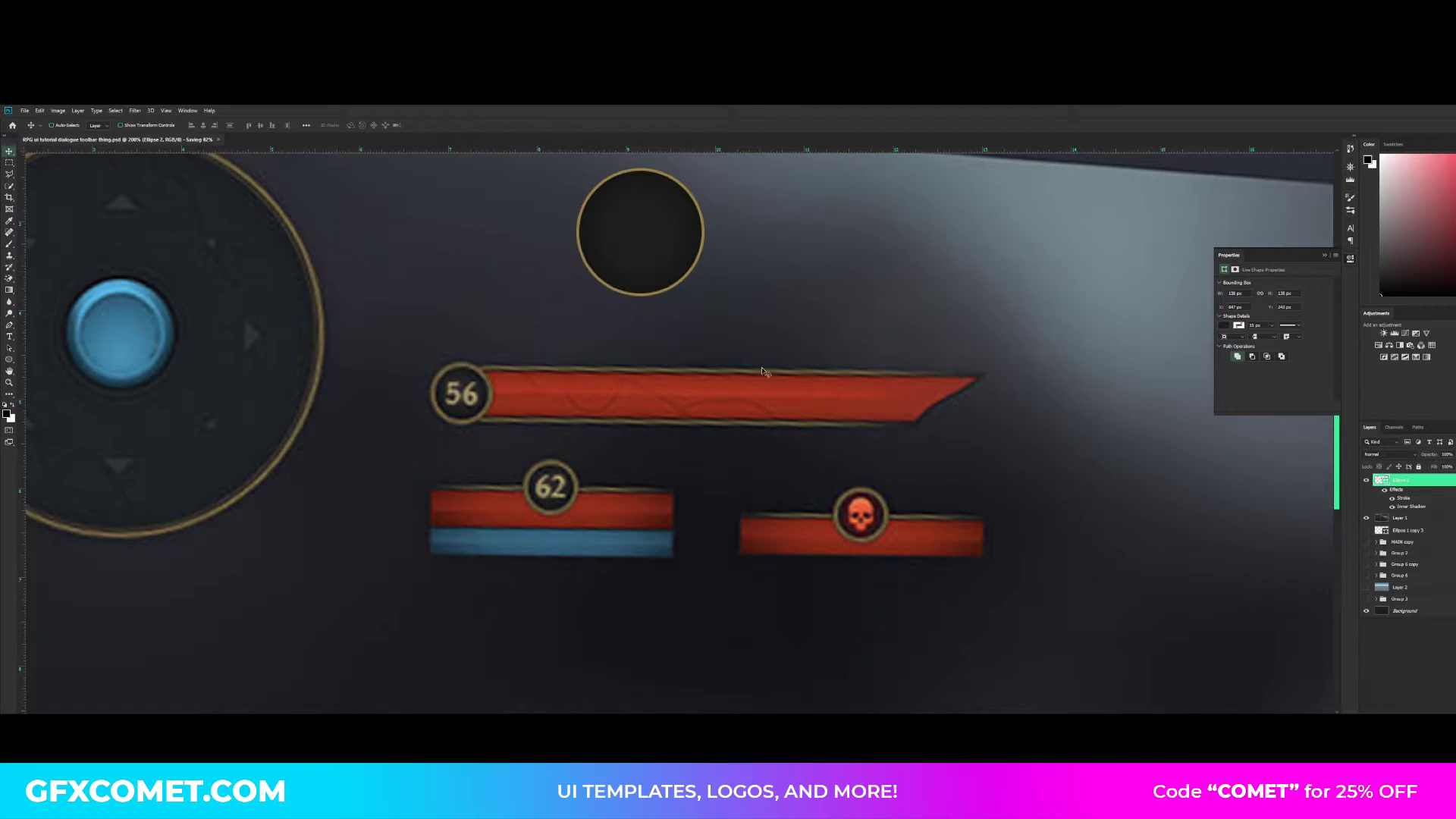
# - Trace the red 56 bar on a new layer as a closed black Pen tool shape with a curved, pointed right end
pyautogui.scroll(3, 692, 432)
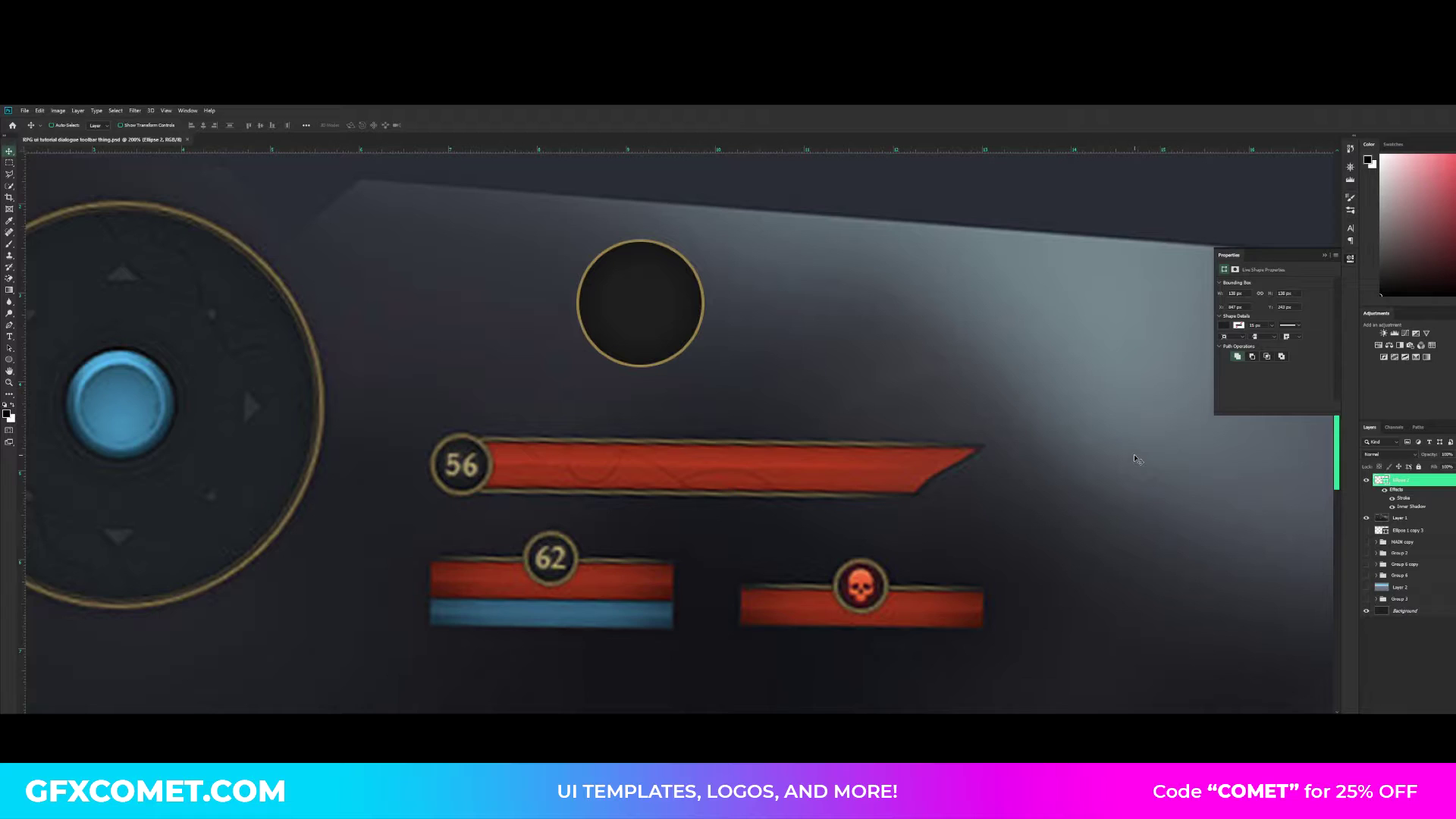
pyautogui.hotkey('ctrl', 'shift', 'alt', 'n')
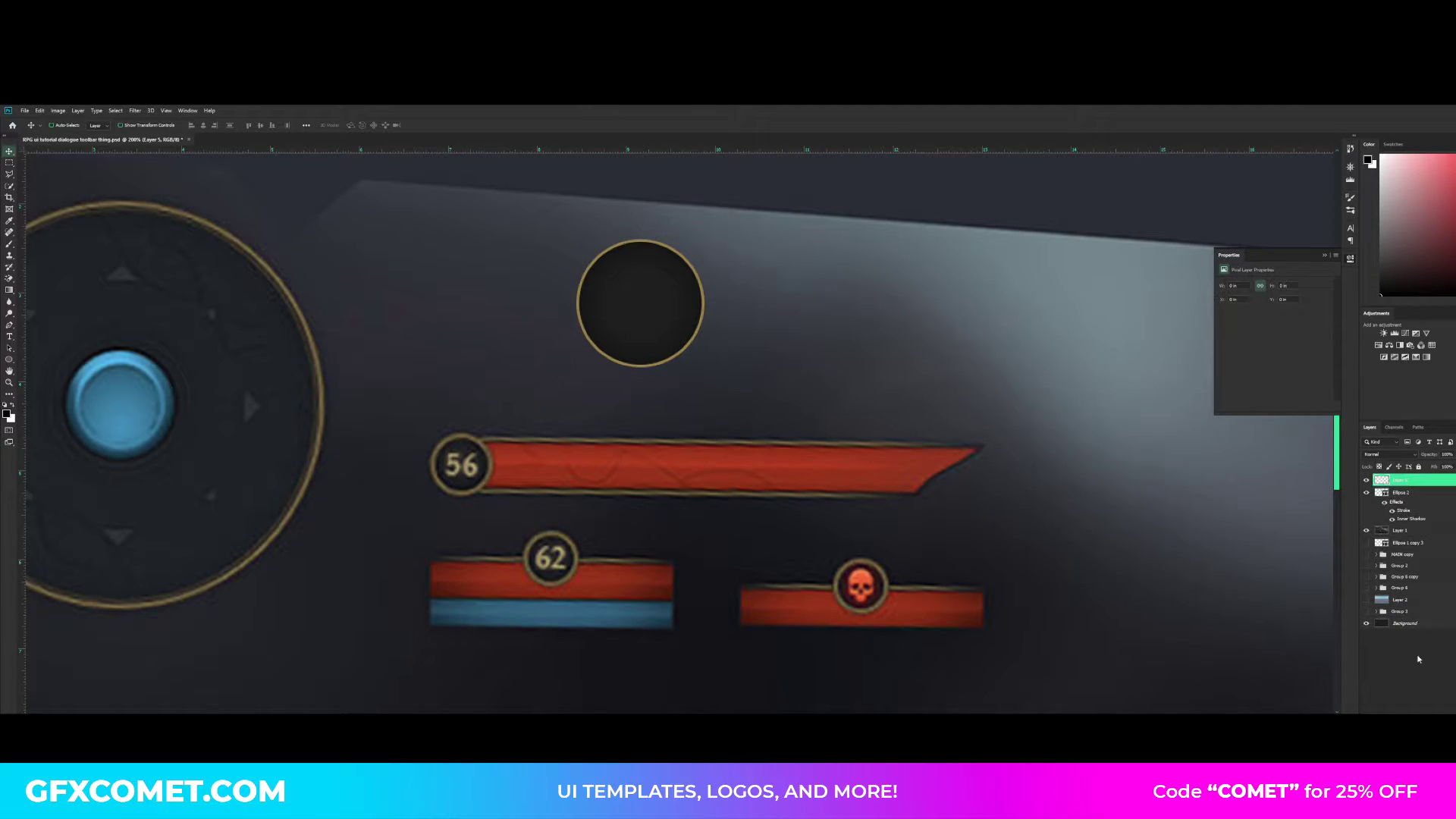
pyautogui.click(10, 327)
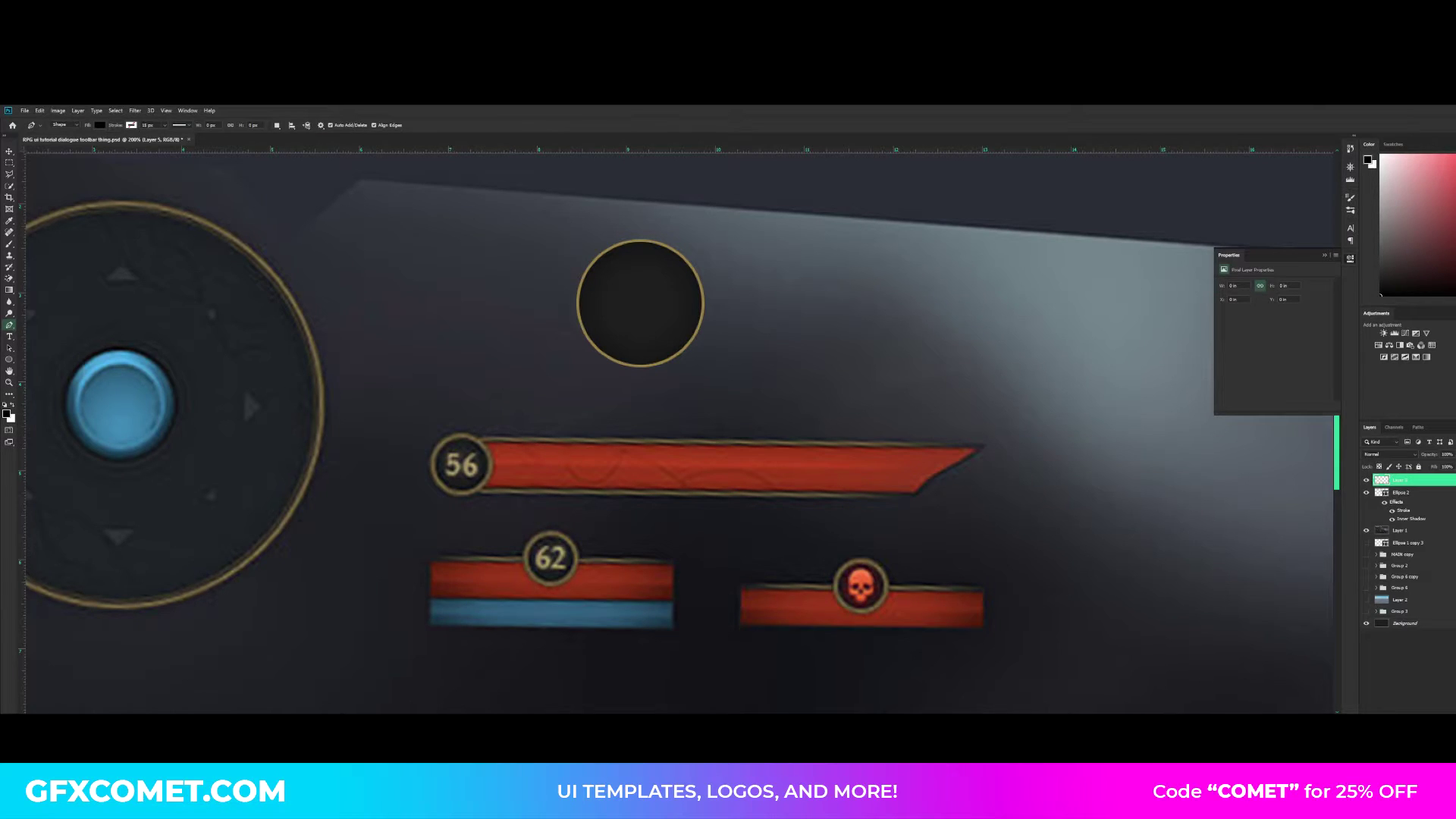
pyautogui.click(65, 125)
pyautogui.click(62, 132)
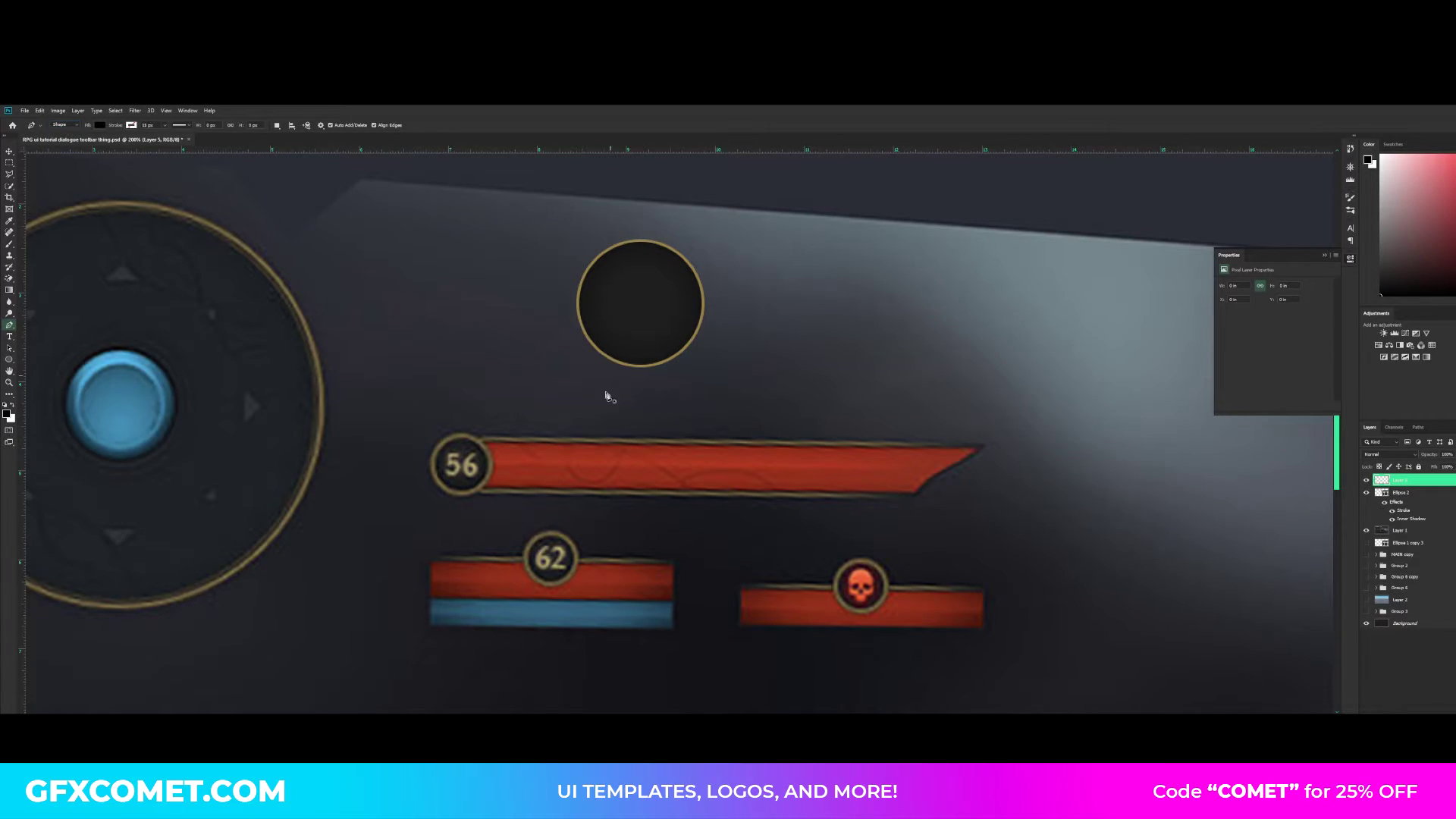
pyautogui.click(486, 443)
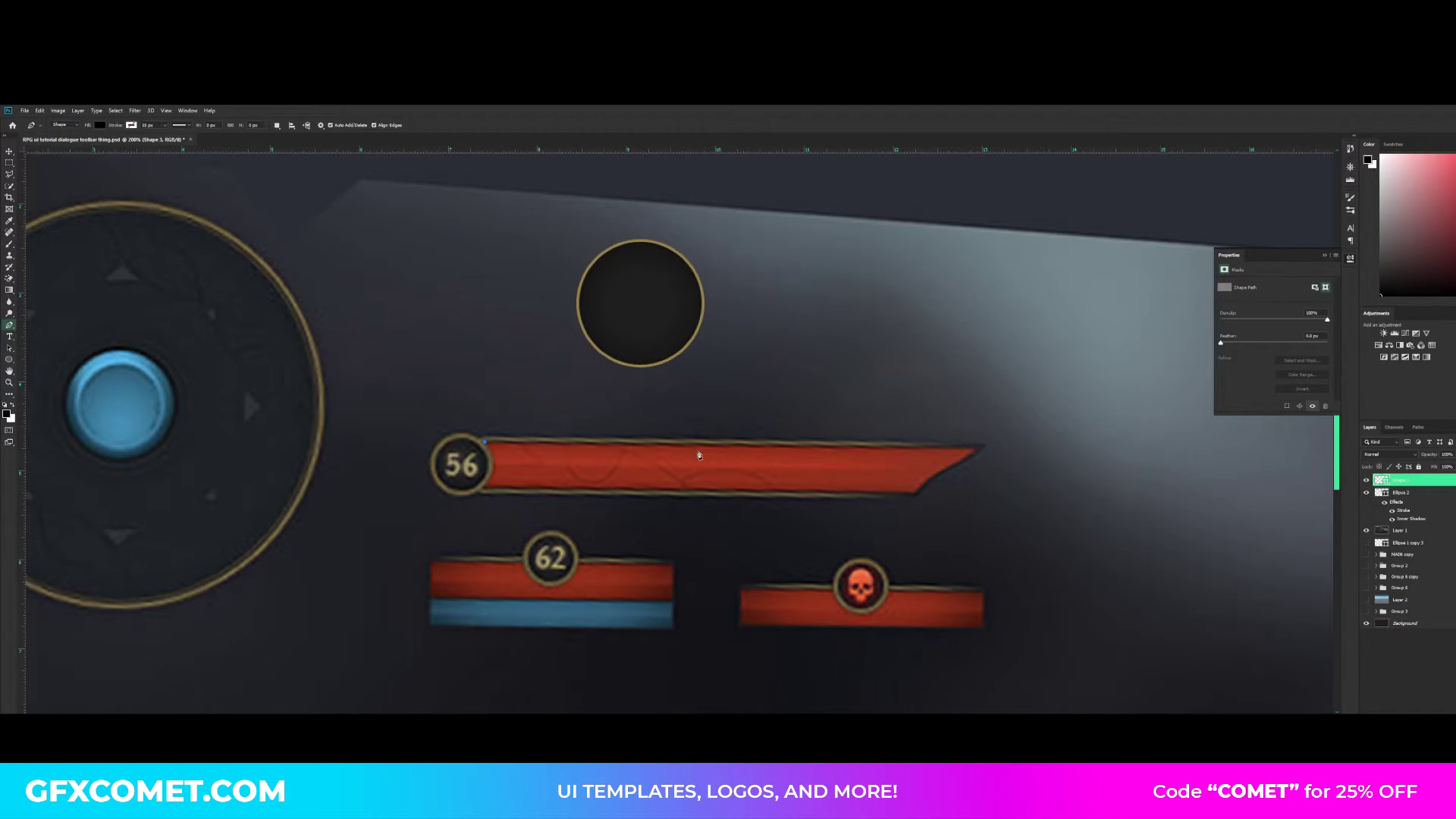
pyautogui.click(975, 443)
pyautogui.moveTo(916, 493); pyautogui.dragTo(893, 527)
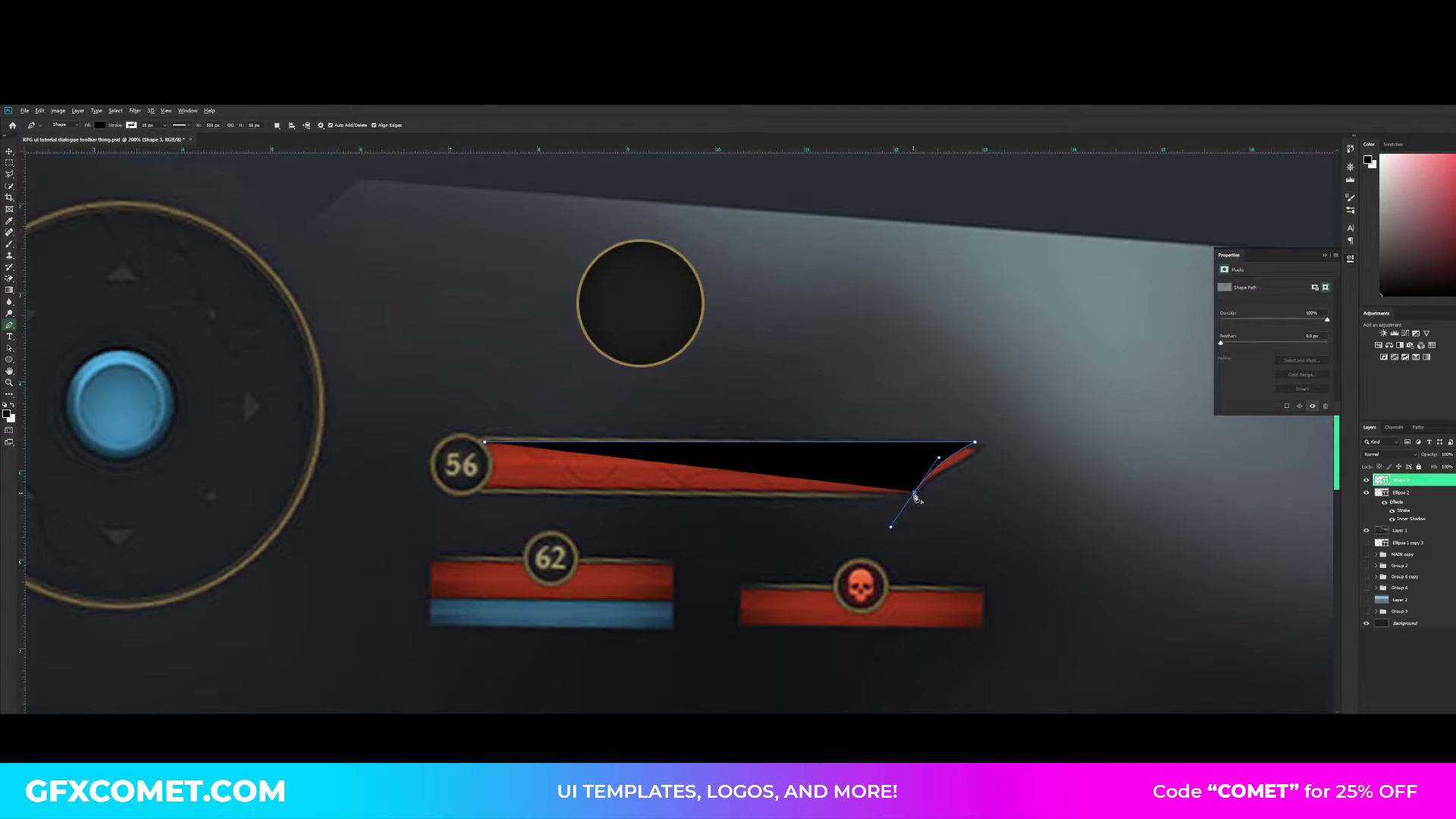
pyautogui.click(915, 494)
pyautogui.click(478, 492)
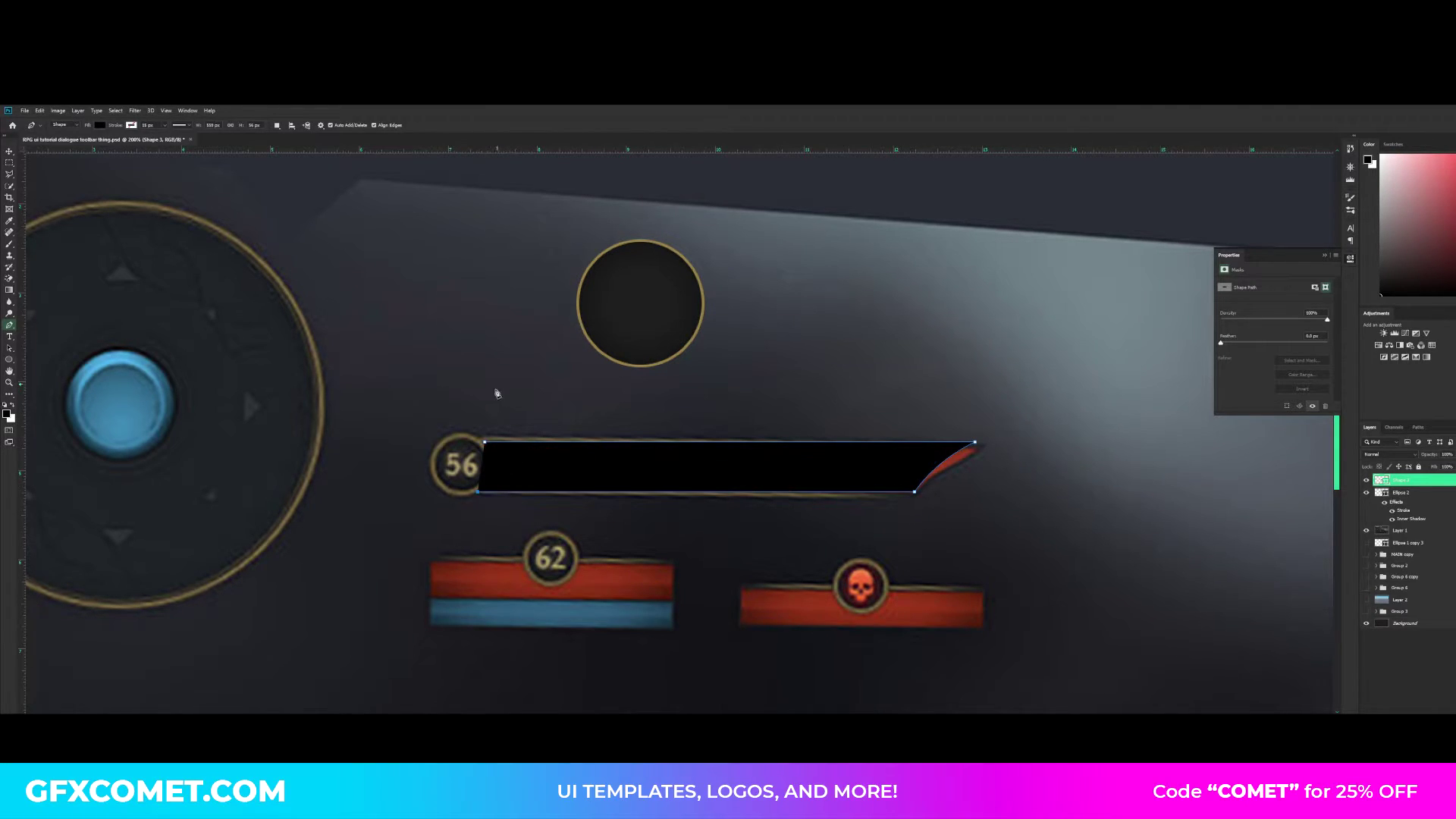
pyautogui.click(483, 445)
pyautogui.press('Return')
# - Move the black bar shape up beside the large gold-ringed circle and place its layer beneath the circle's layer
pyautogui.moveTo(863, 497); pyautogui.dragTo(1102, 321)
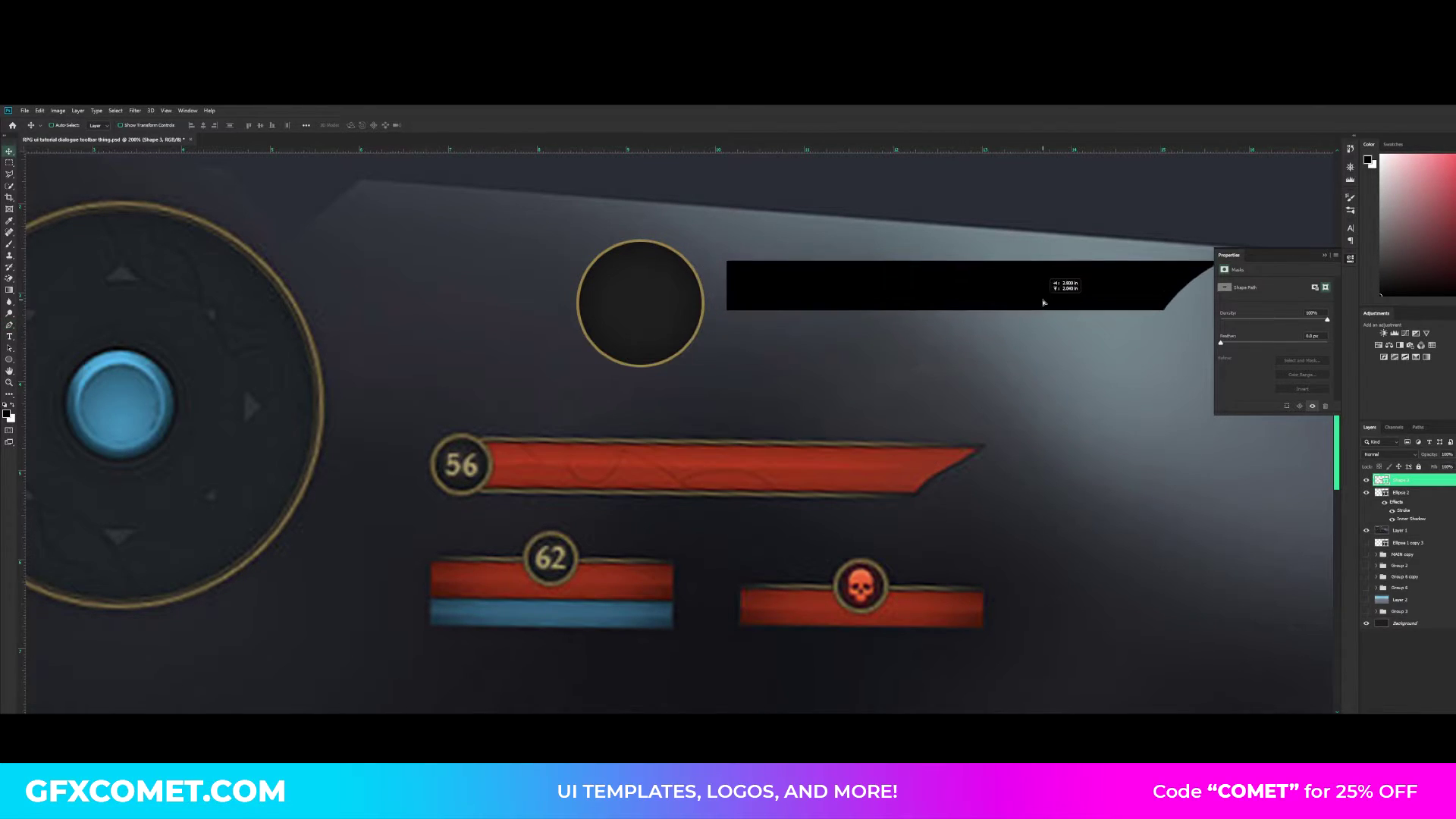
pyautogui.moveTo(1030, 400); pyautogui.dragTo(803, 407)
pyautogui.press('v')
pyautogui.moveTo(862, 322); pyautogui.dragTo(830, 339)
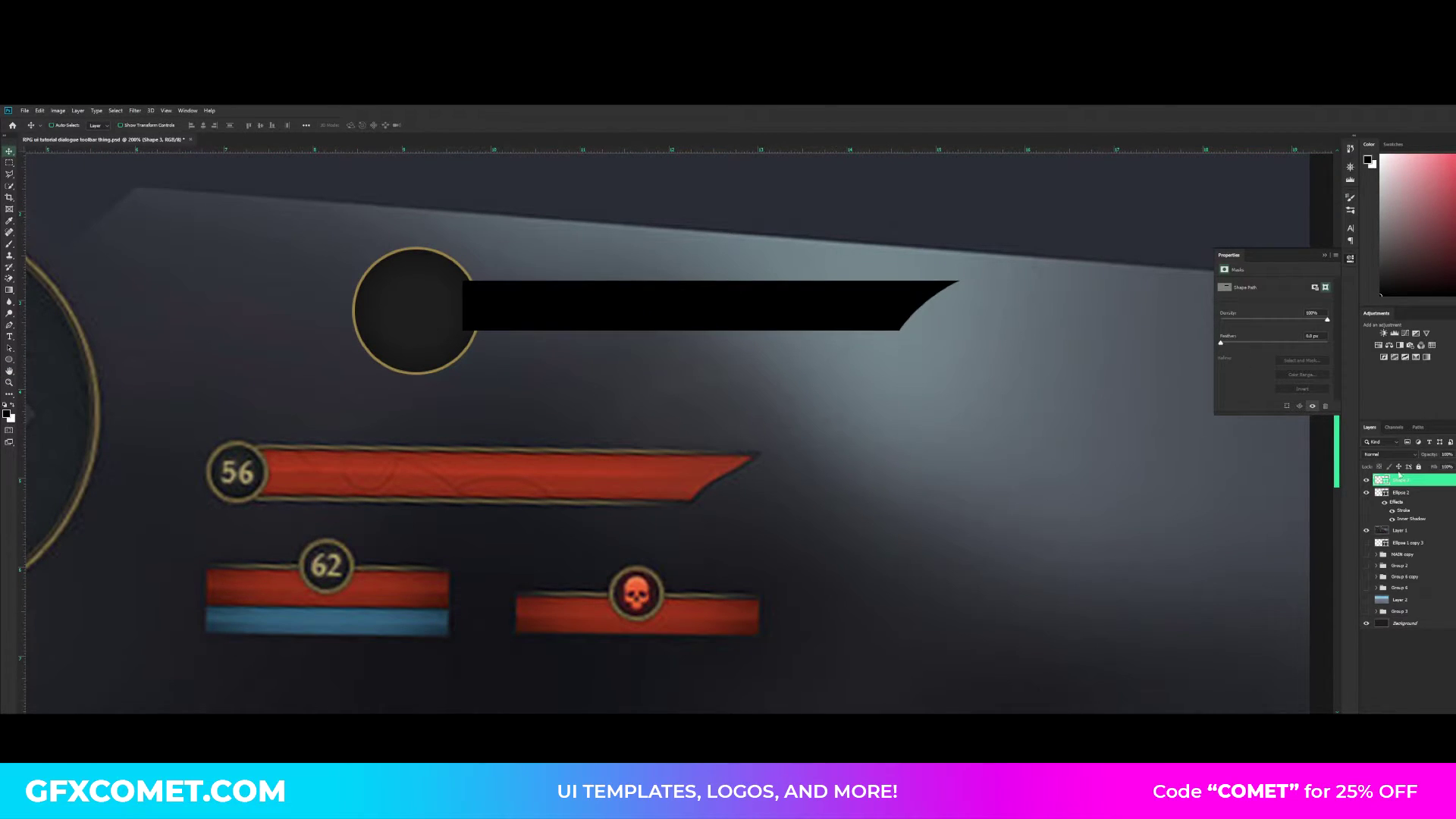
pyautogui.click(1453, 493)
pyautogui.moveTo(1412, 480); pyautogui.dragTo(1412, 499)
# - Scale the black bar up proportionally and reposition it so its left end tucks behind the circle
pyautogui.moveTo(892, 392); pyautogui.dragTo(906, 394)
pyautogui.hotkey('ctrl', 't')
pyautogui.moveTo(974, 282); pyautogui.dragTo(1117, 257)
pyautogui.press('Return')
pyautogui.moveTo(899, 335); pyautogui.dragTo(973, 334)
pyautogui.moveTo(917, 341); pyautogui.dragTo(956, 360)
# - Duplicate the circle, hide the original, and scale the copy down to sit at the black bar's left end
pyautogui.click(1405, 480)
pyautogui.hotkey('ctrl', 'j')
pyautogui.click(1365, 492)
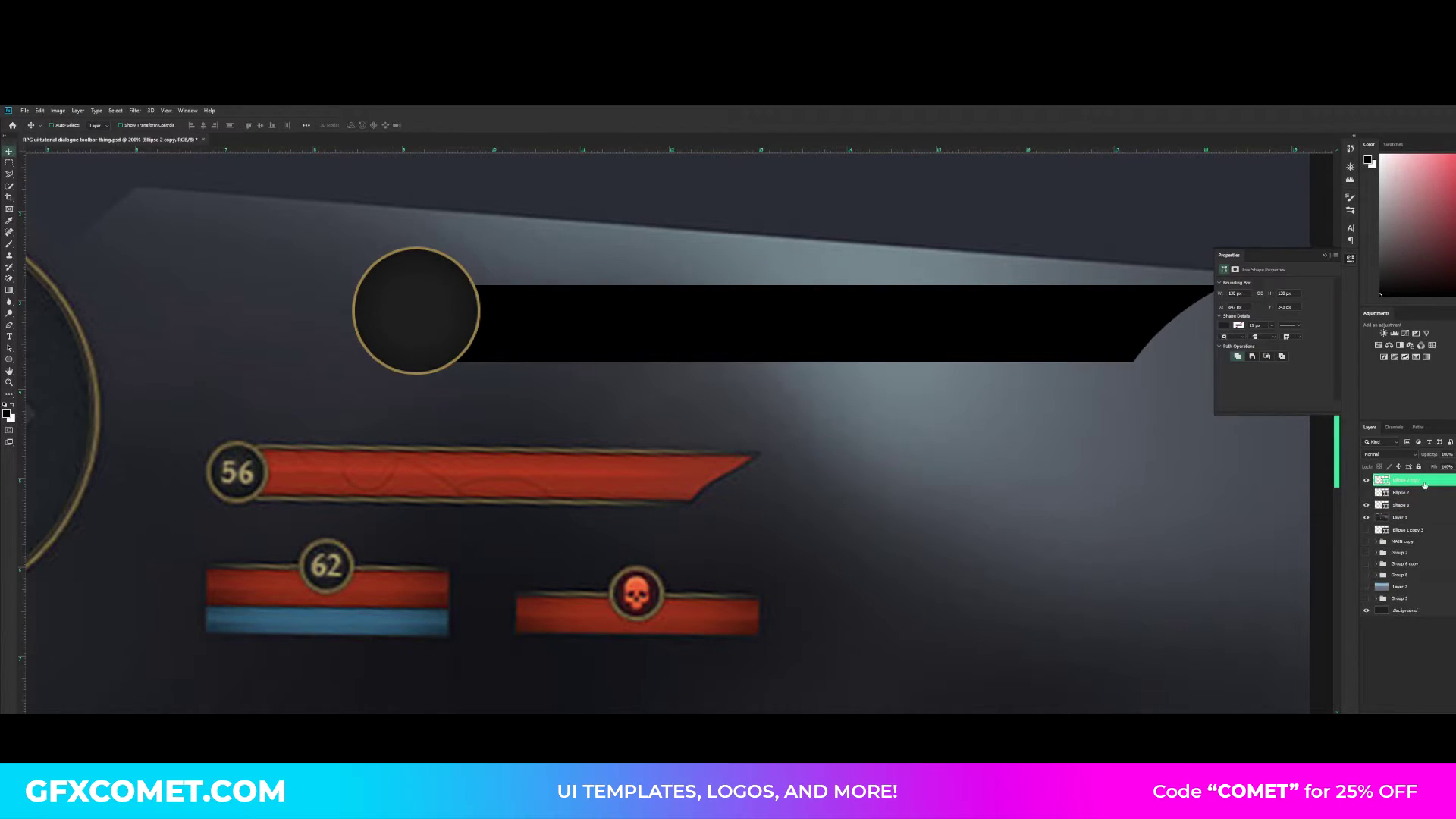
pyautogui.moveTo(1422, 481); pyautogui.dragTo(1421, 498)
pyautogui.hotkey('ctrl', 't')
pyautogui.moveTo(479, 247); pyautogui.dragTo(463, 265)
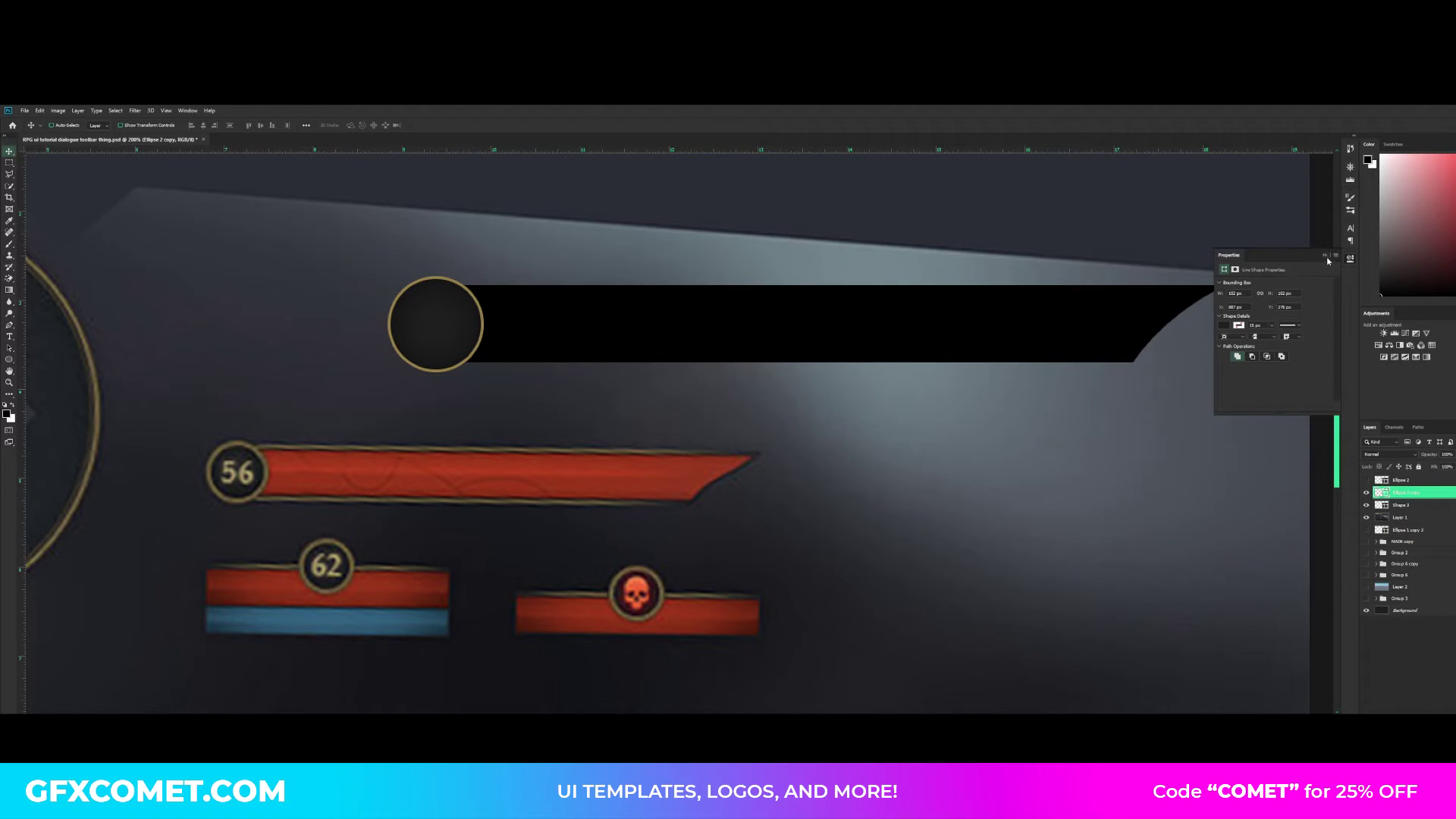
pyautogui.click(1324, 255)
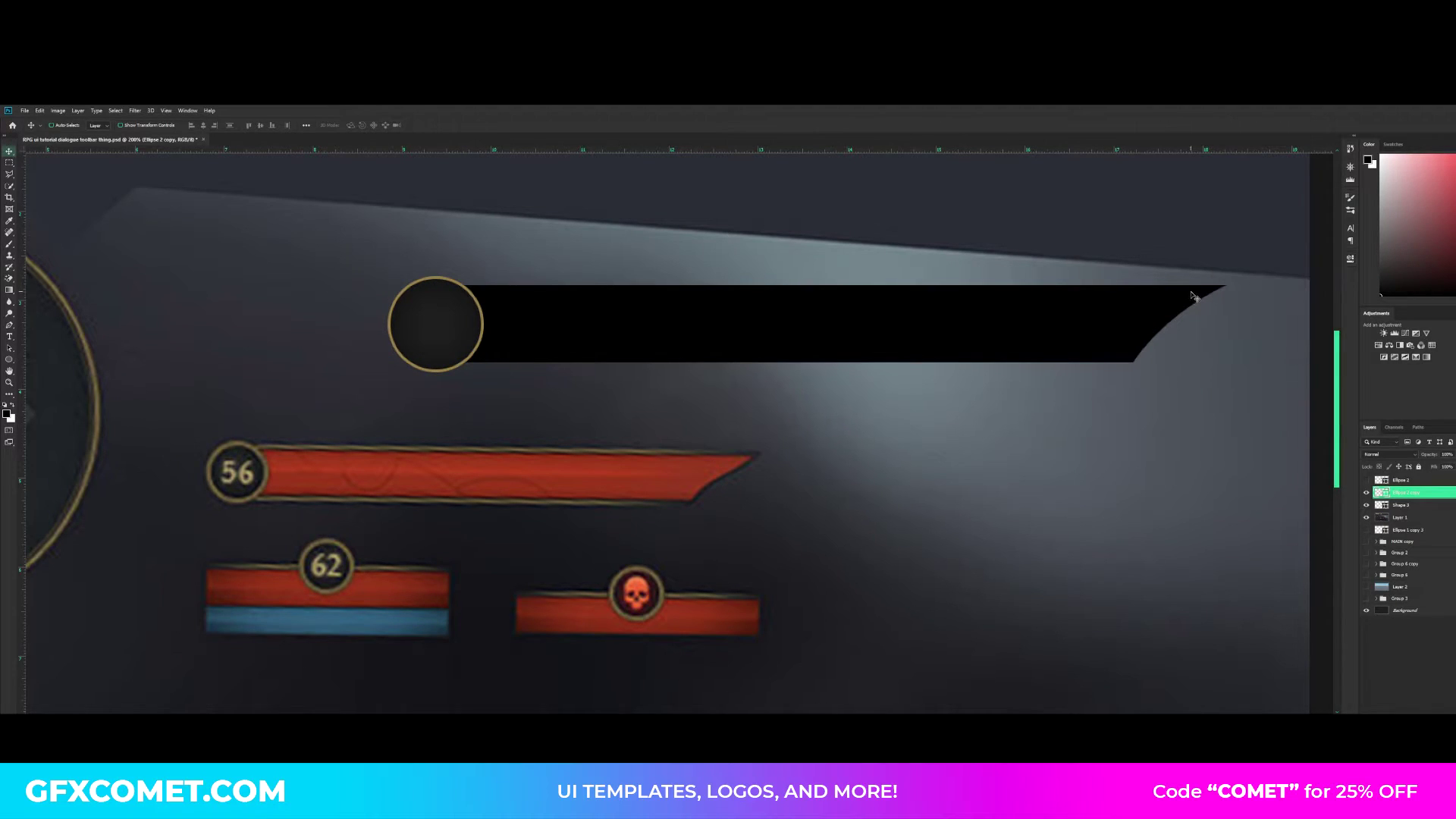
# - Recolour the bar shape to the neutral dark grey 1b1b1b
pyautogui.press('h')
pyautogui.moveTo(926, 409); pyautogui.dragTo(906, 404)
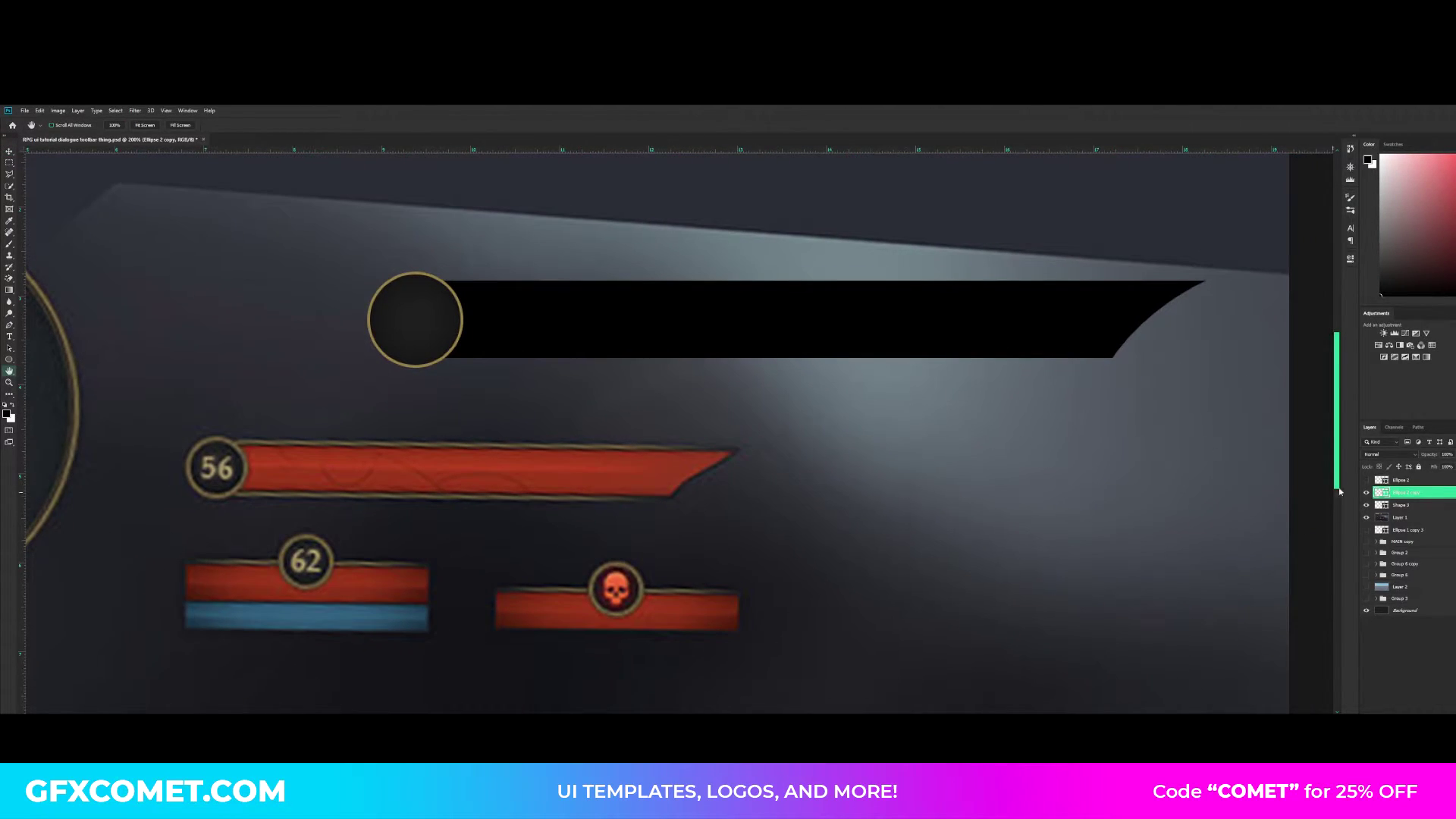
pyautogui.click(1396, 505)
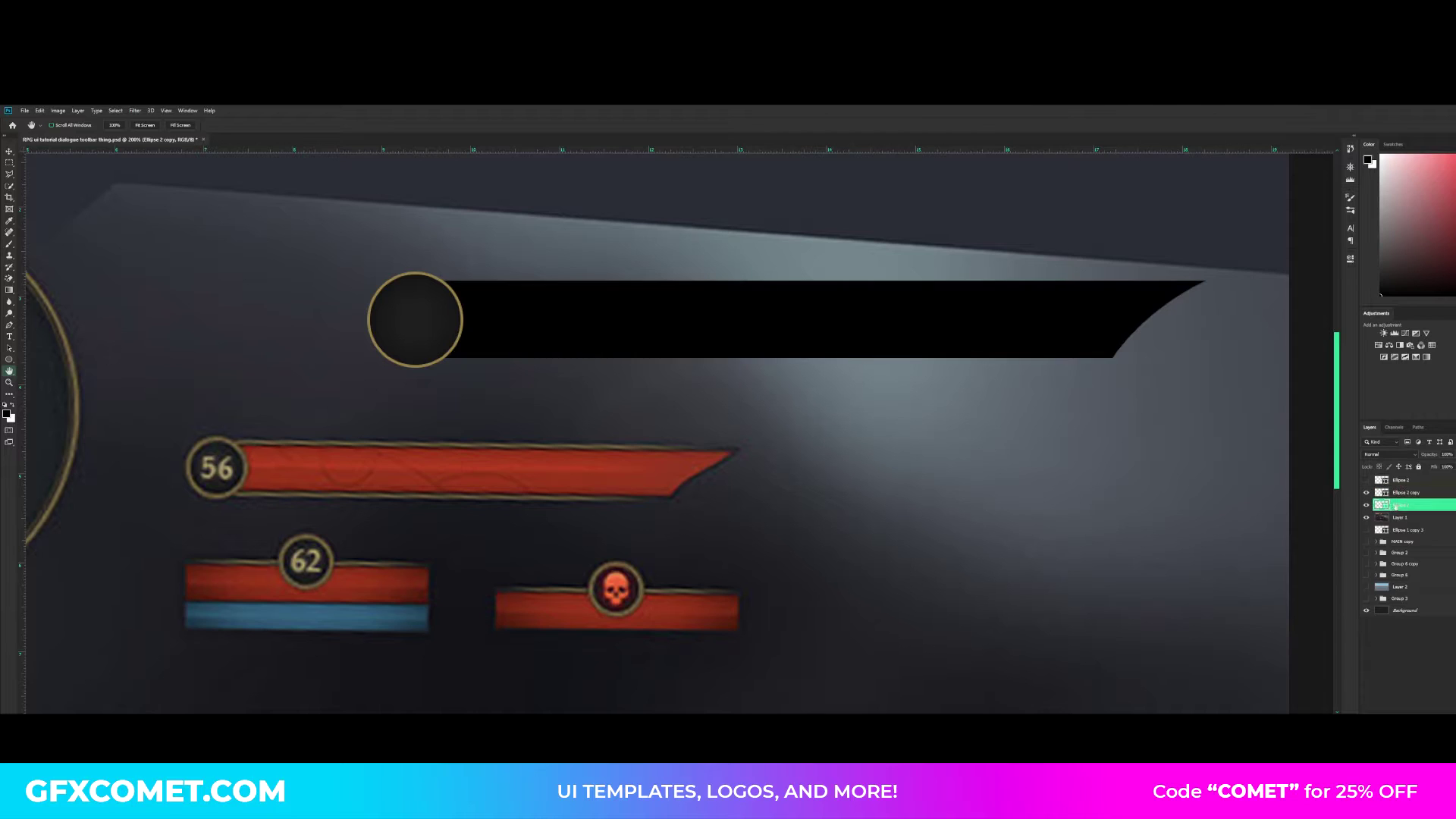
pyautogui.doubleClick(1381, 506)
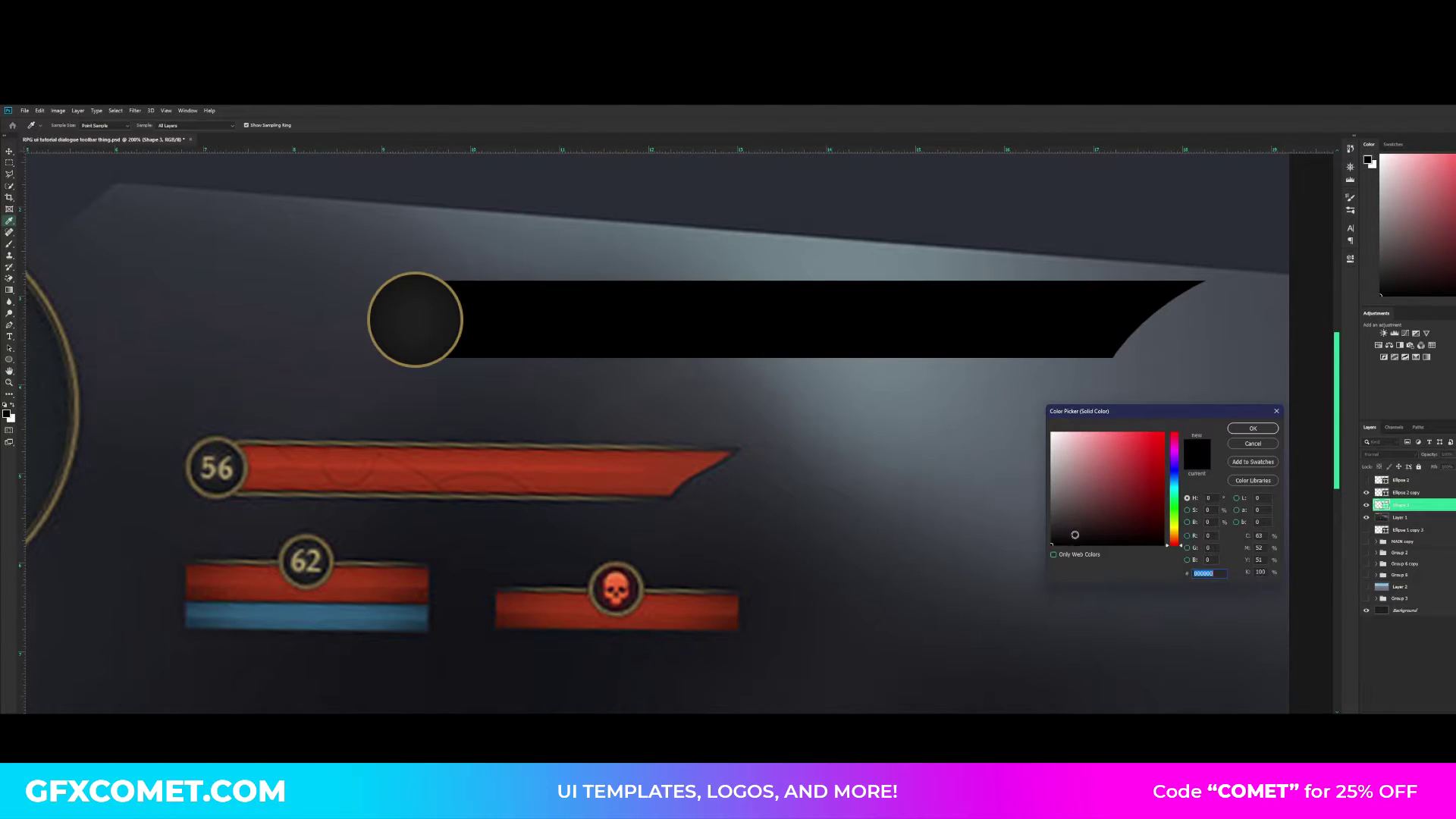
pyautogui.moveTo(1070, 533); pyautogui.dragTo(1035, 530)
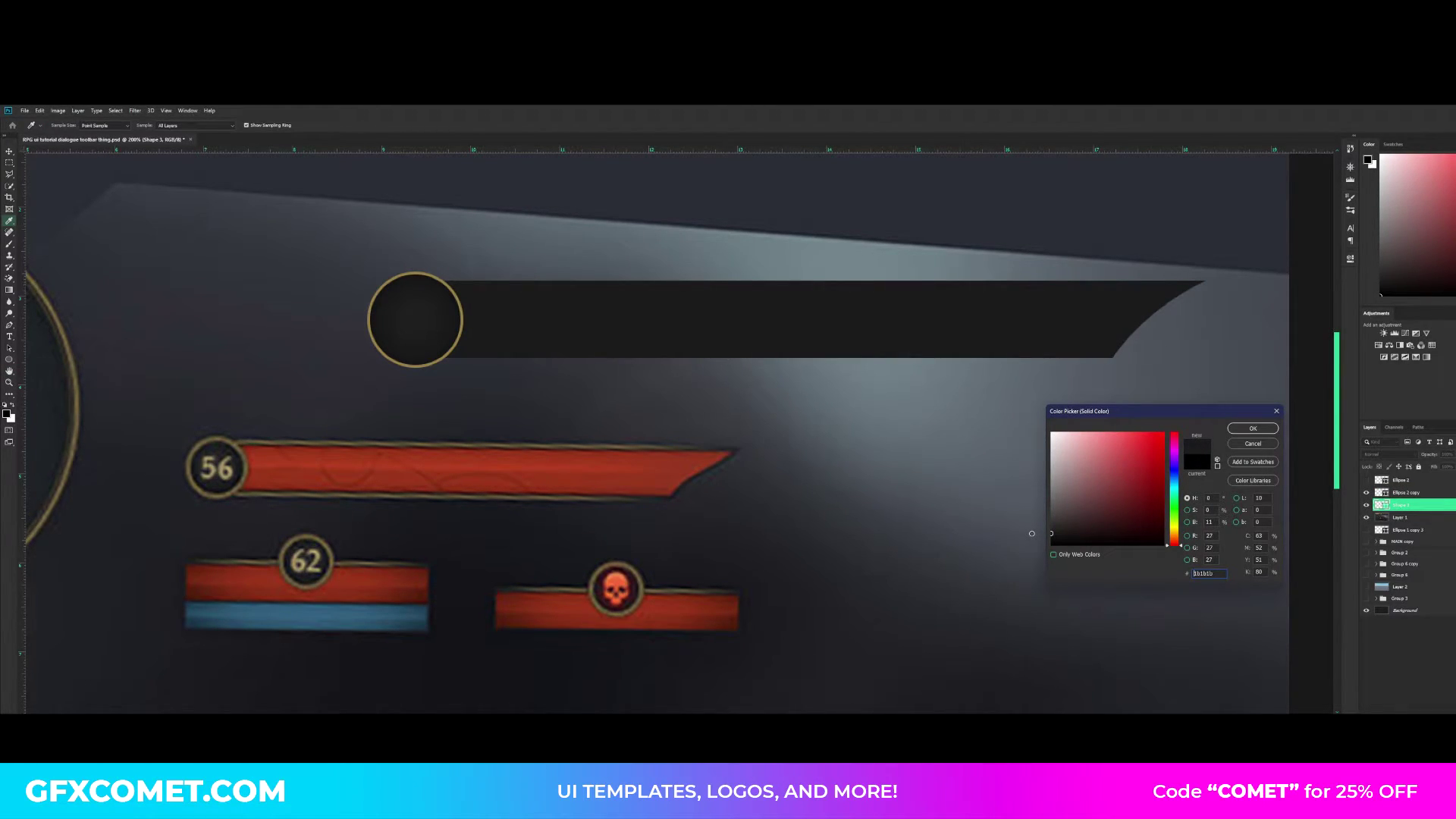
pyautogui.click(1250, 429)
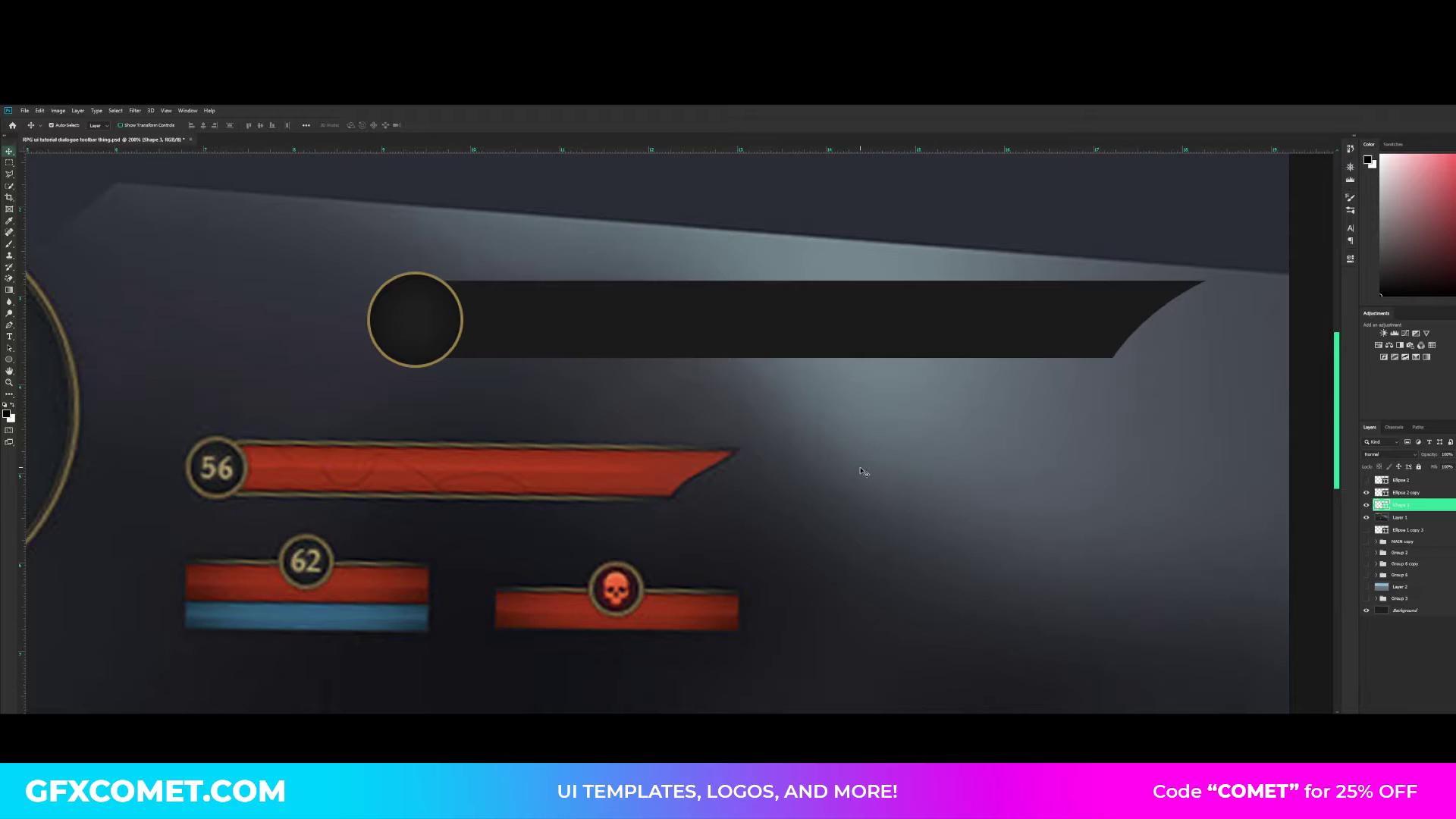
# - Duplicate the dark bar and fill the copy with red sampled from the reference 56 bar
pyautogui.hotkey('ctrl', 'j')
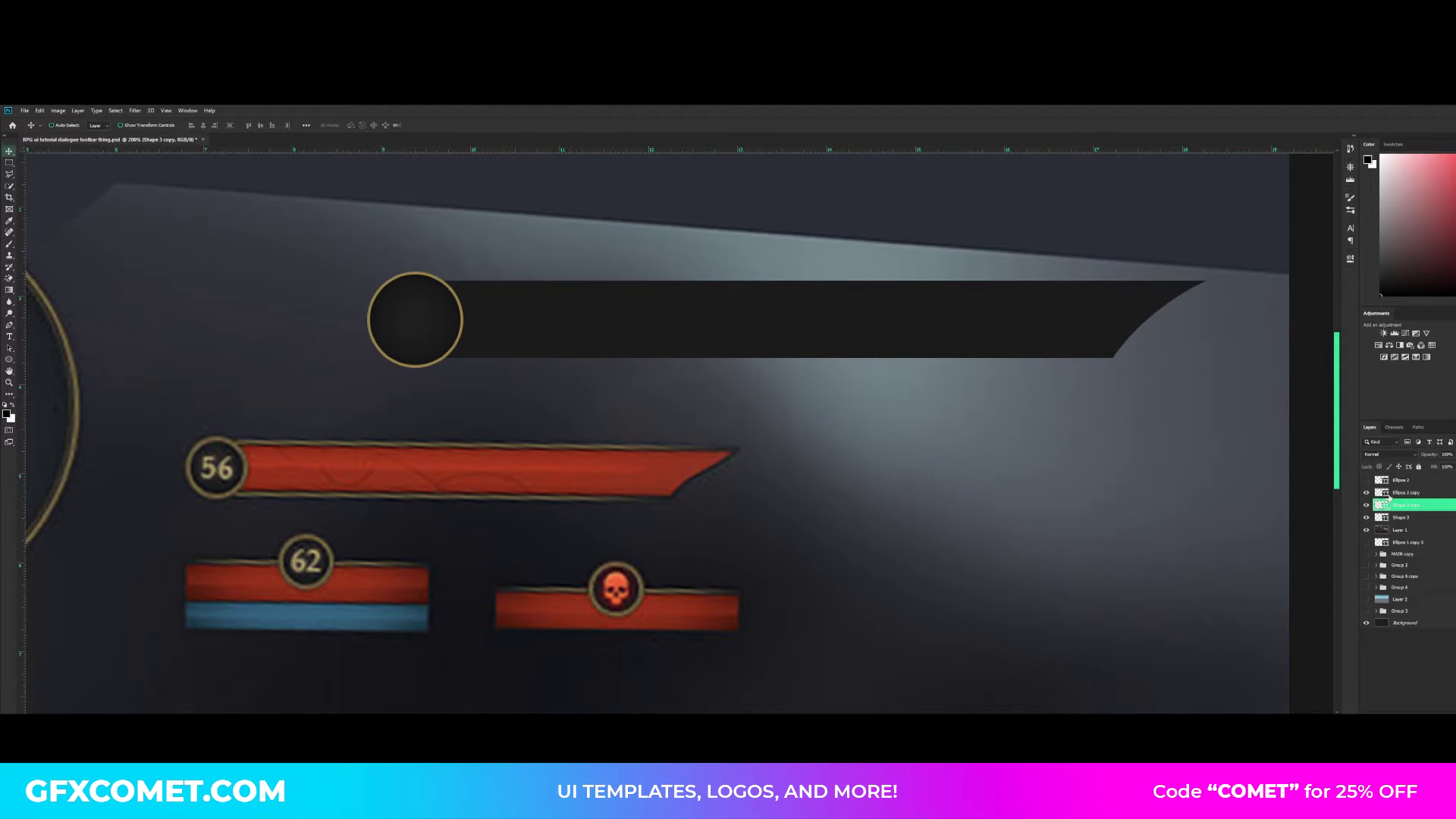
pyautogui.doubleClick(1383, 504)
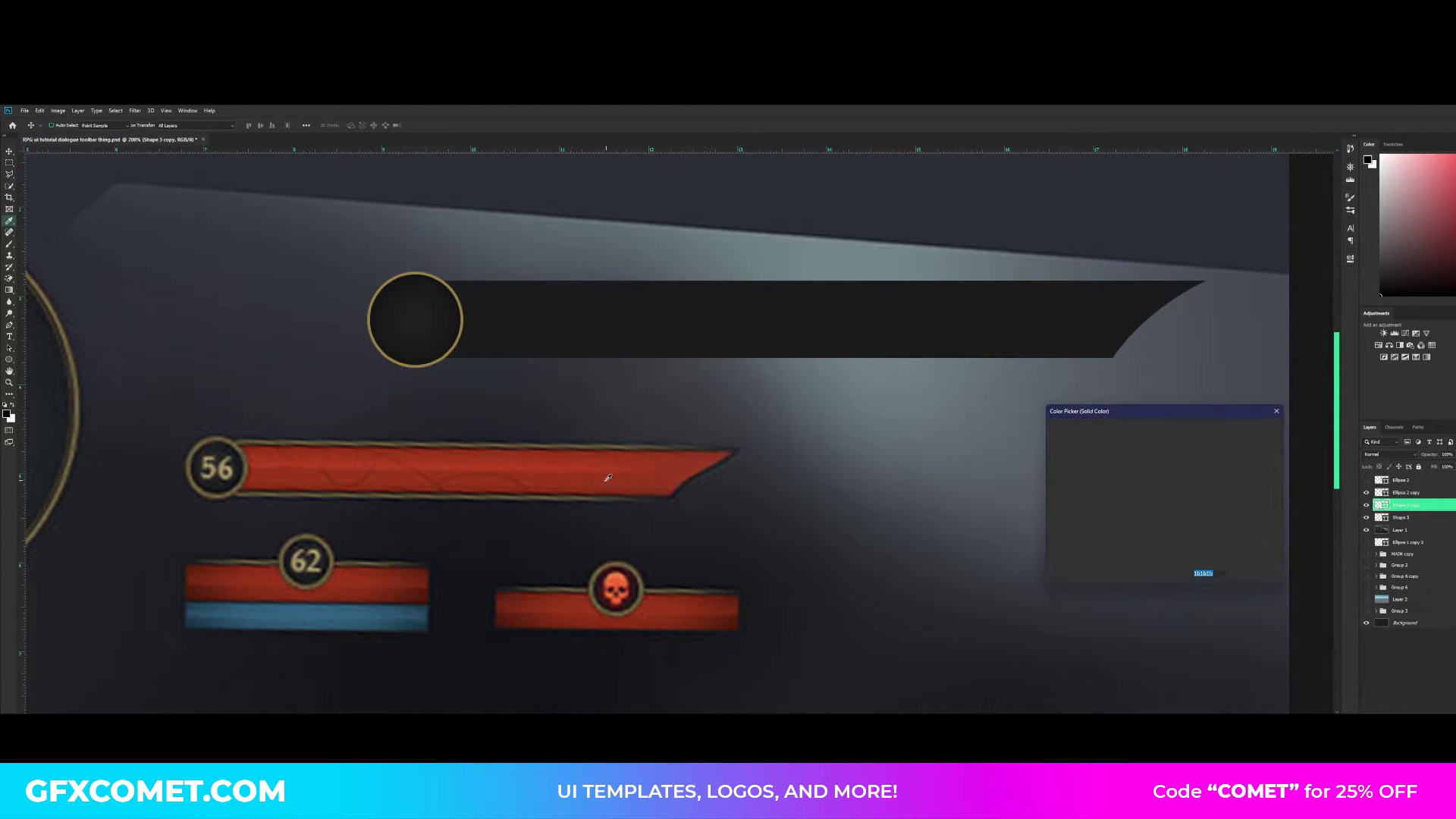
pyautogui.click(610, 477)
pyautogui.click(1252, 429)
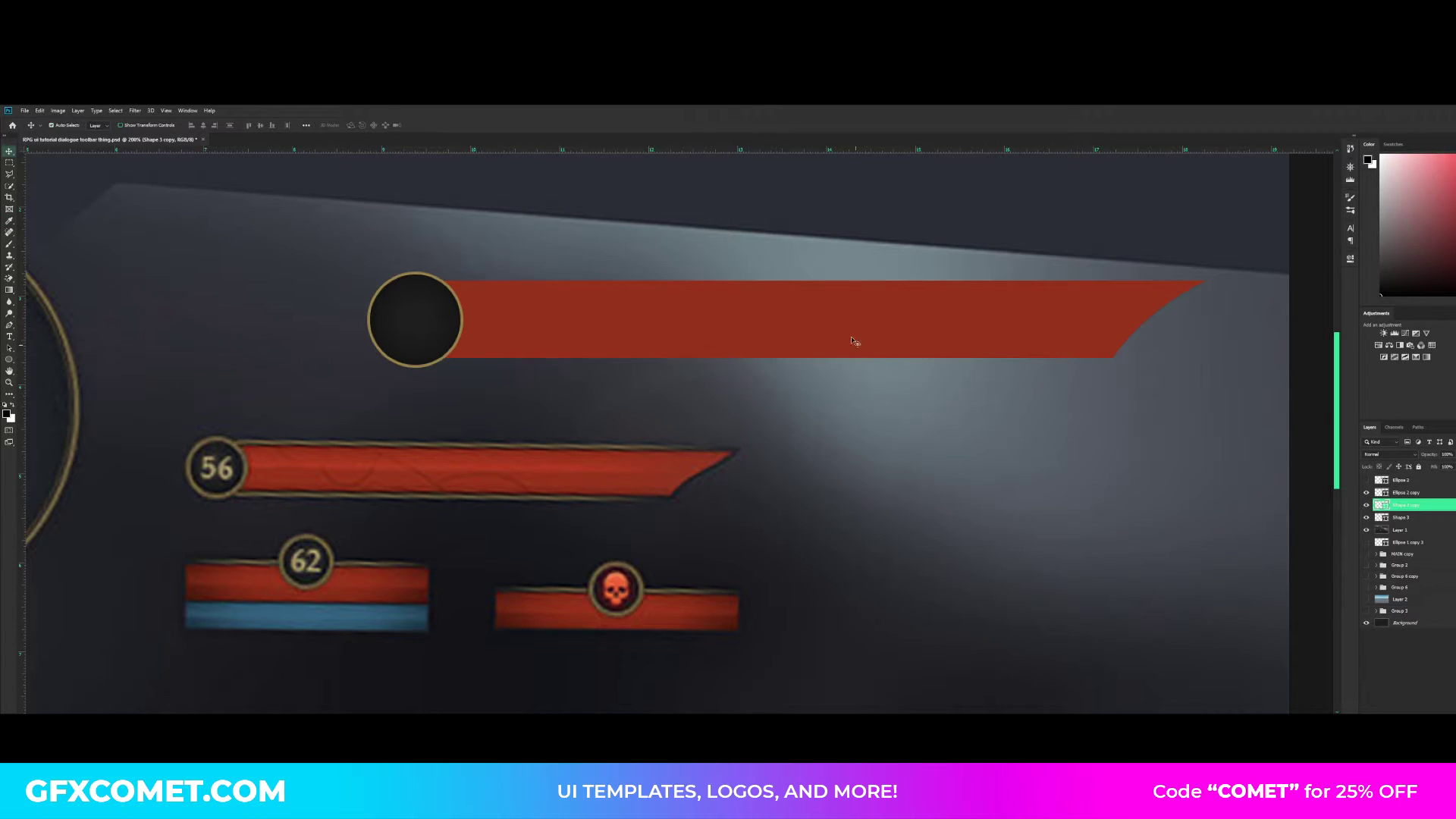
# - Shrink the red bar slightly from its top, right and bottom edges, leaving a thin dark border around it
pyautogui.hotkey('ctrl', 't')
pyautogui.moveTo(821, 281); pyautogui.dragTo(820, 285)
pyautogui.moveTo(1206, 323); pyautogui.dragTo(1190, 324)
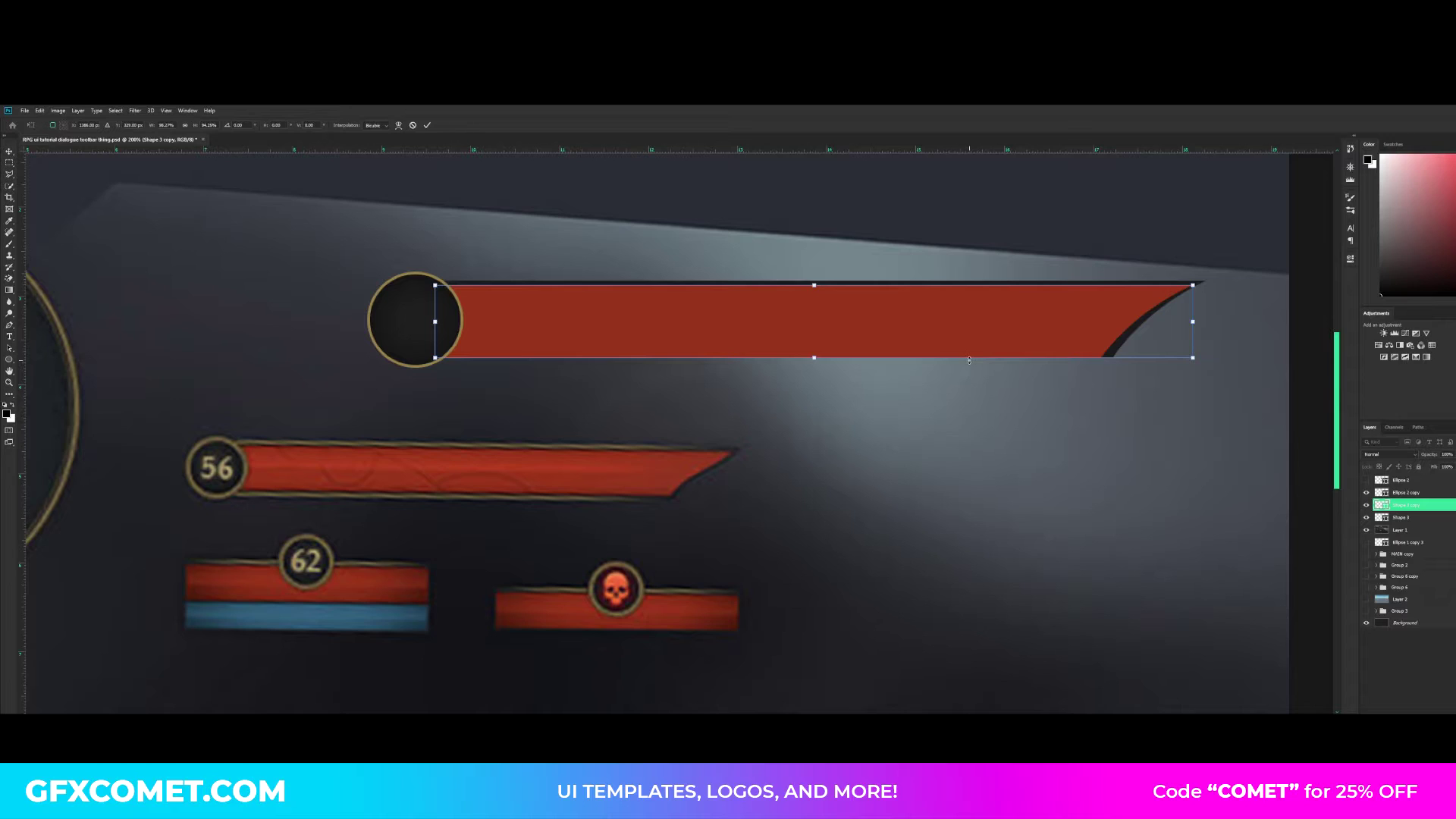
pyautogui.moveTo(969, 359); pyautogui.dragTo(974, 353)
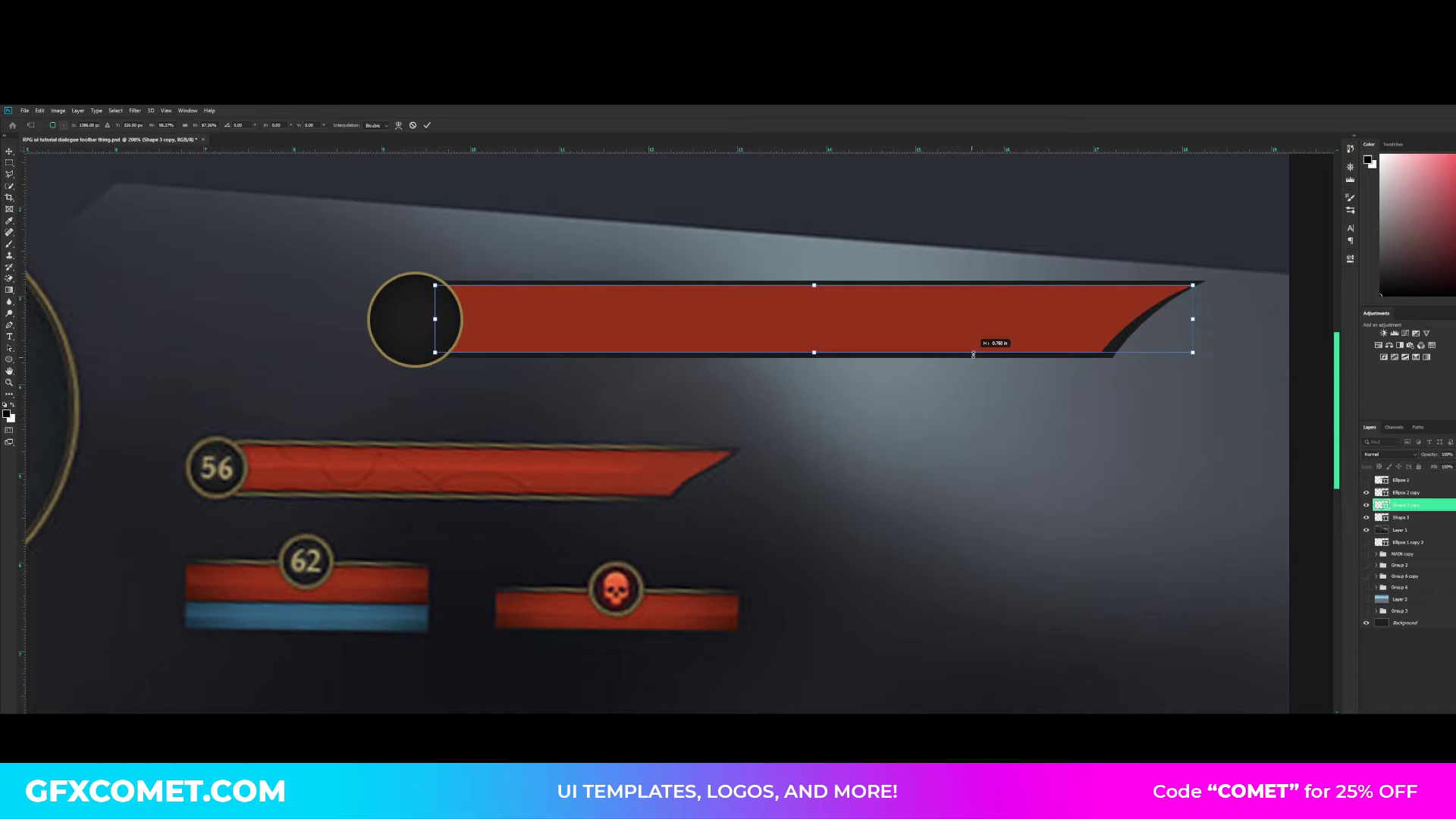
# - Pull the red bar's upper-right tip inward to even out the dark border along the curve, and save the document
pyautogui.rightClick(1167, 304)
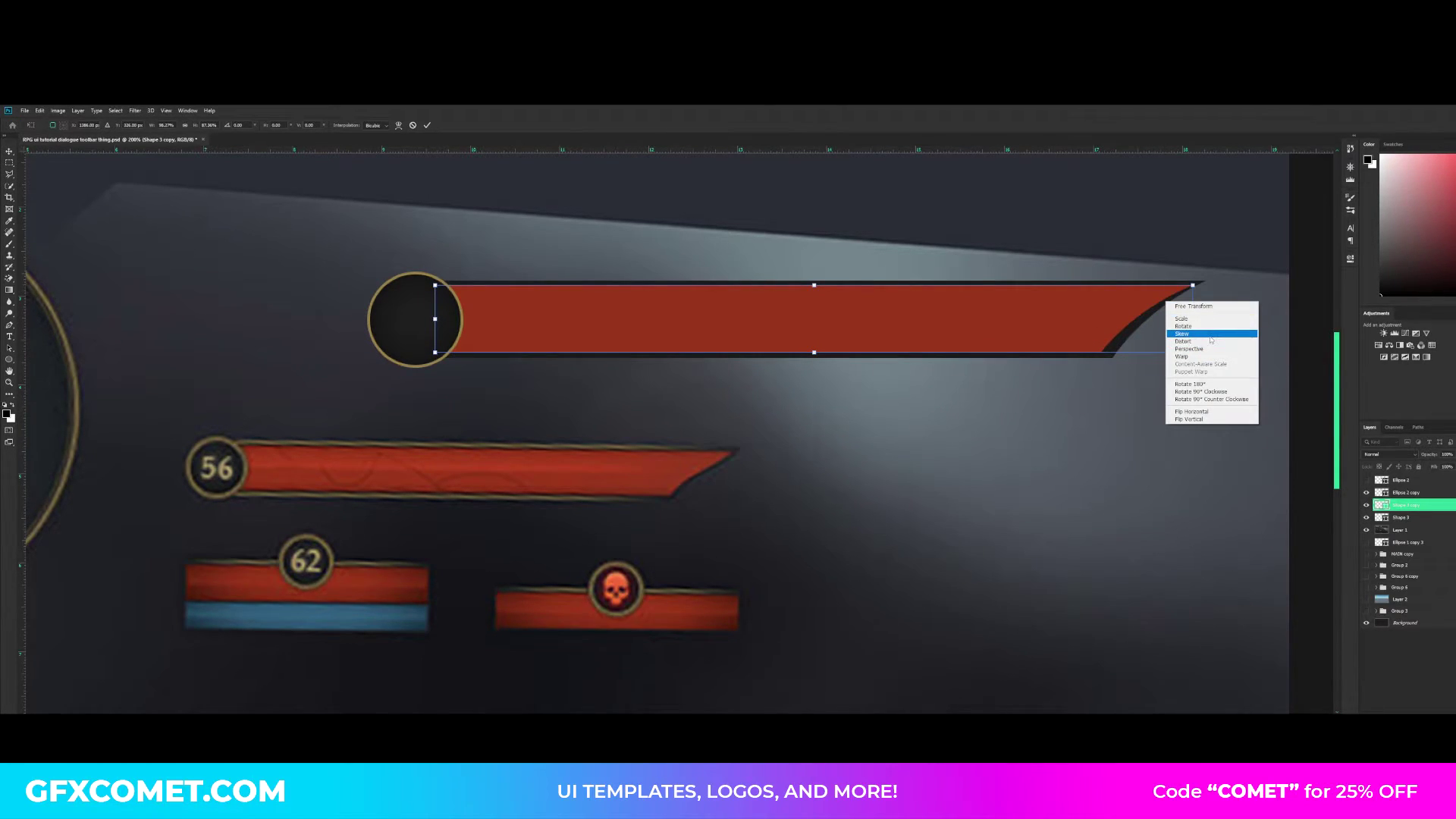
pyautogui.click(1199, 292)
pyautogui.moveTo(1199, 292); pyautogui.dragTo(1180, 287)
pyautogui.press('Return')
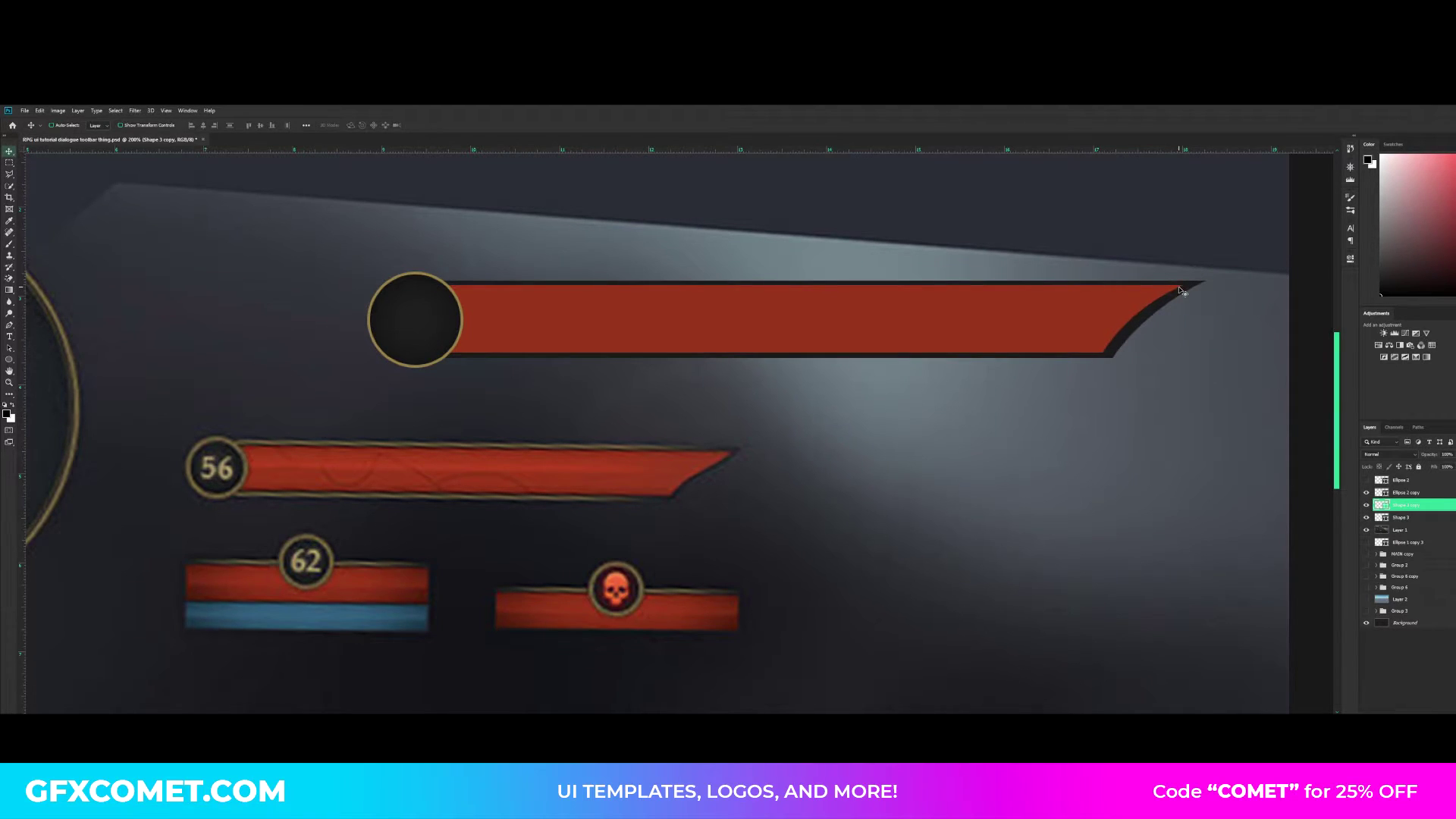
pyautogui.hotkey('ctrl', 's')
# - Add a linear black-to-white gradient overlay to the red bar, running vertically with white at its upper edge
pyautogui.rightClick(1427, 507)
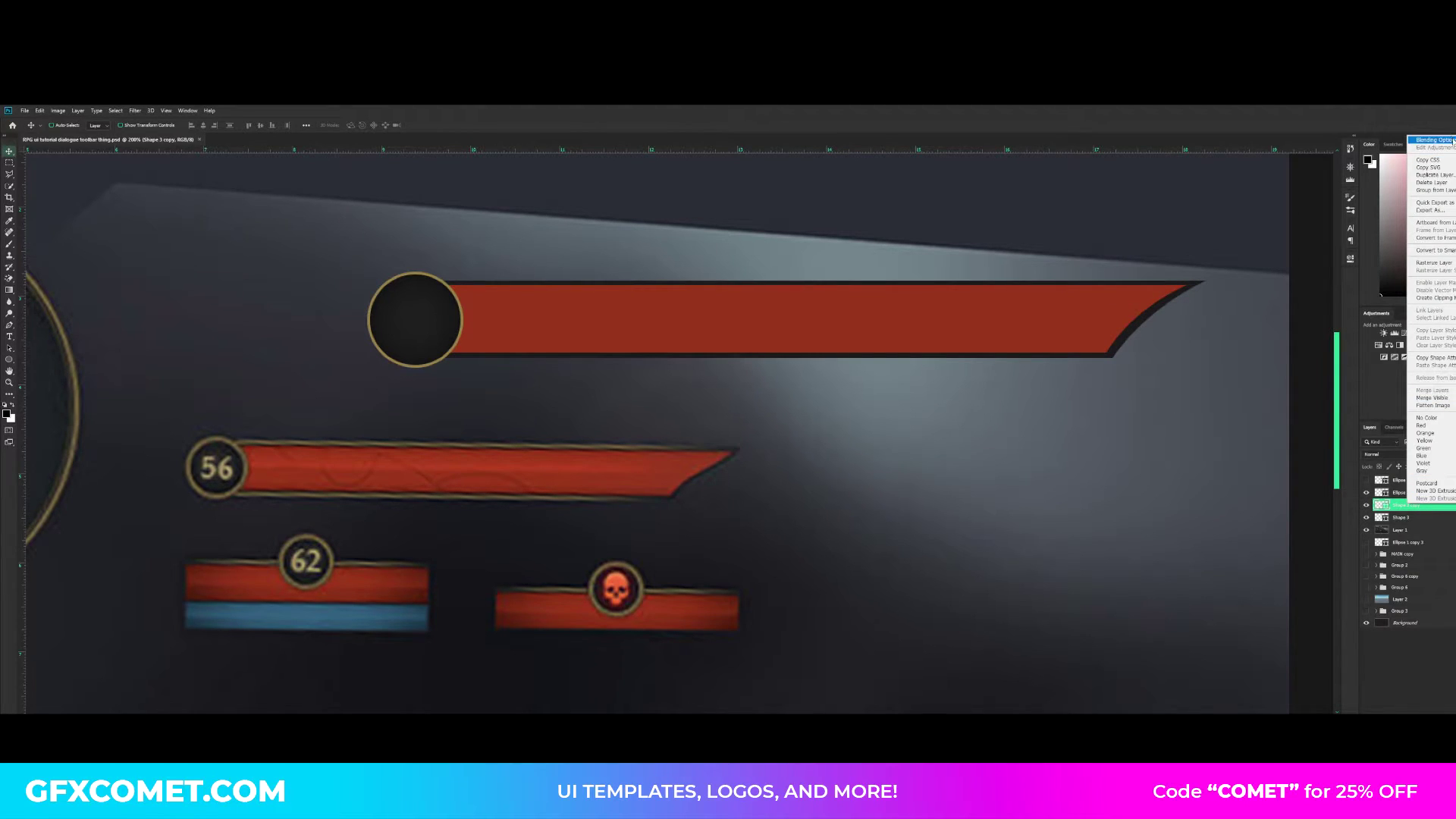
pyautogui.click(1429, 140)
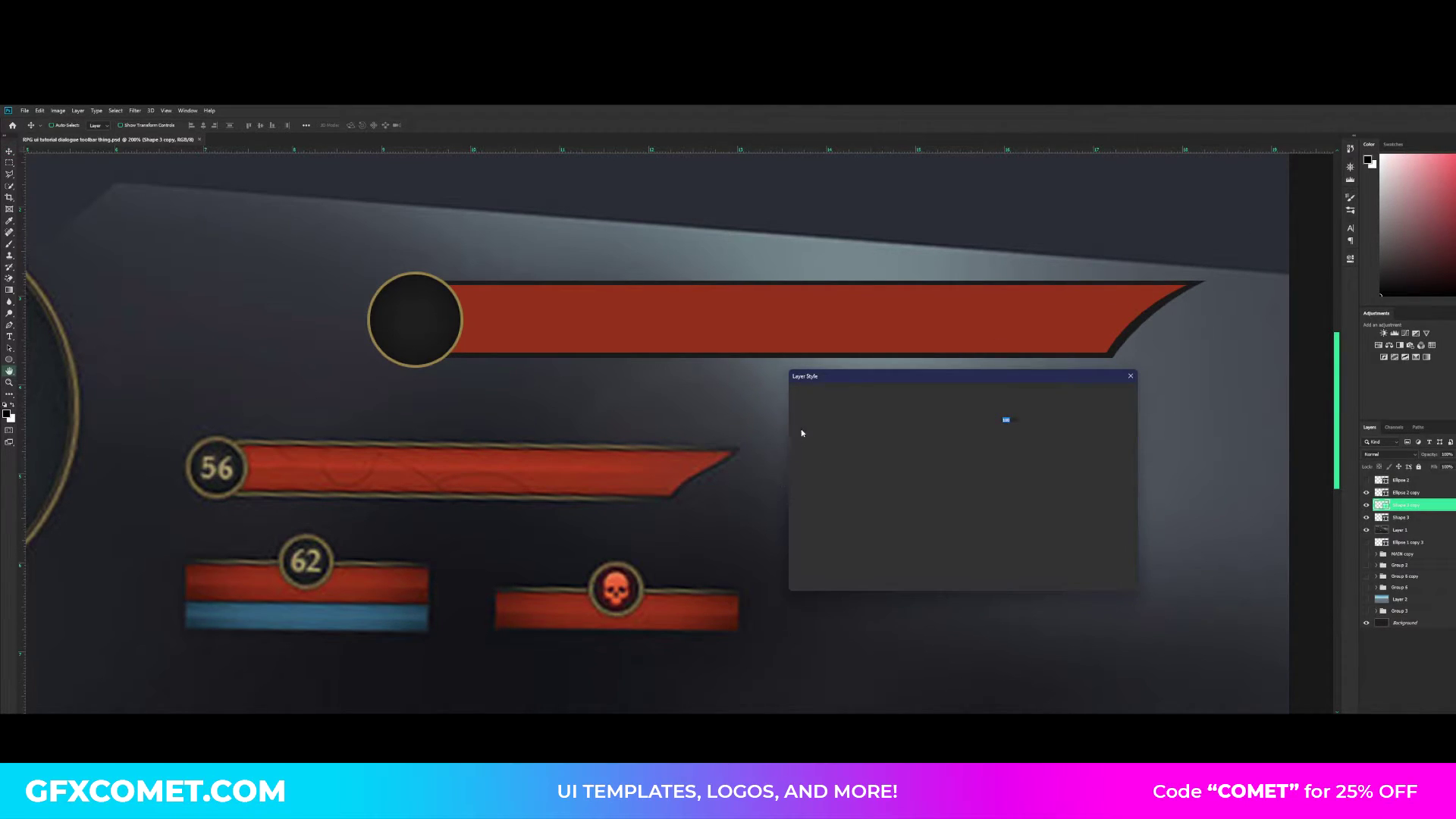
pyautogui.moveTo(906, 378); pyautogui.dragTo(1038, 379)
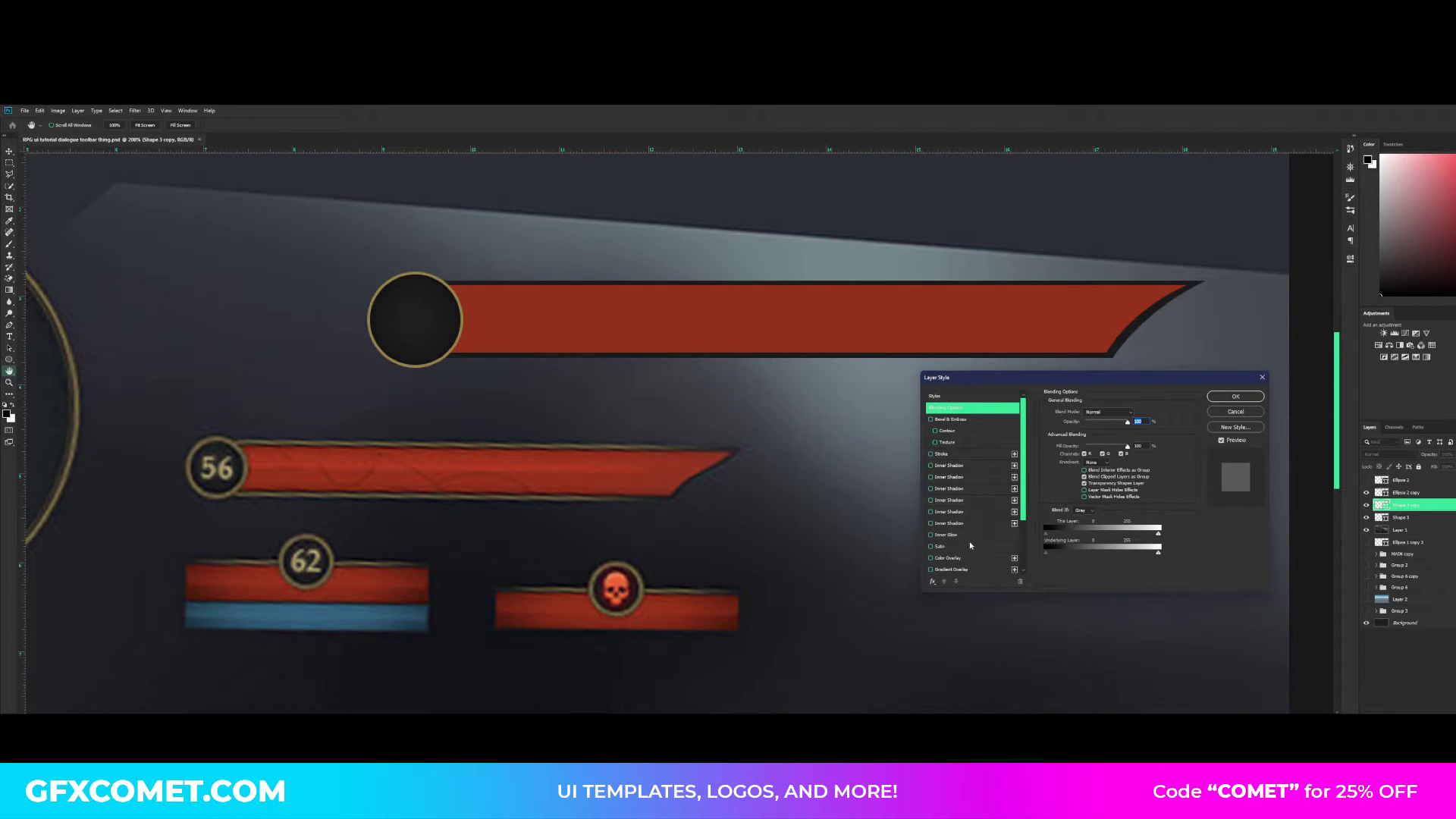
pyautogui.click(957, 571)
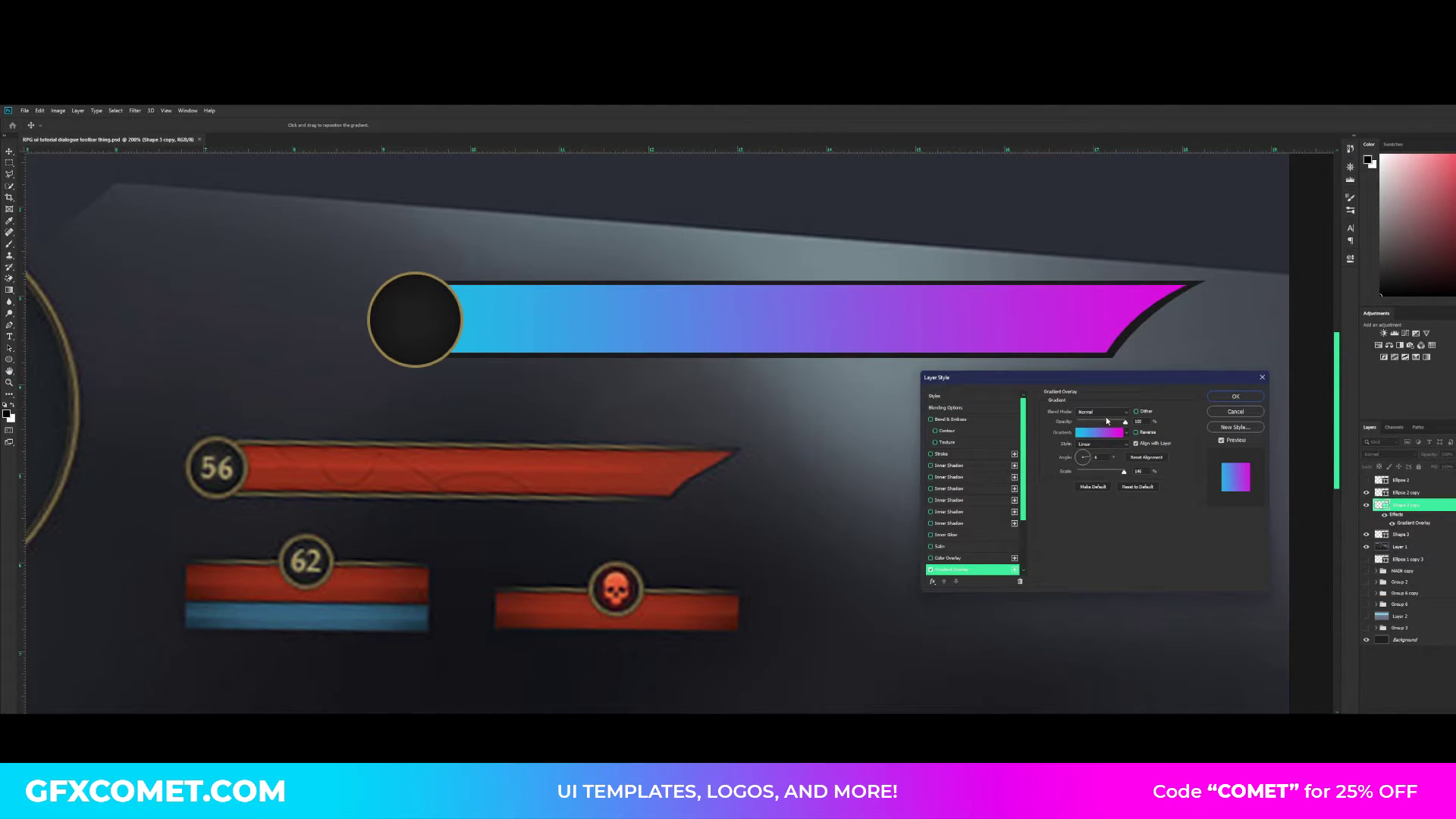
pyautogui.click(1084, 453)
pyautogui.click(1104, 433)
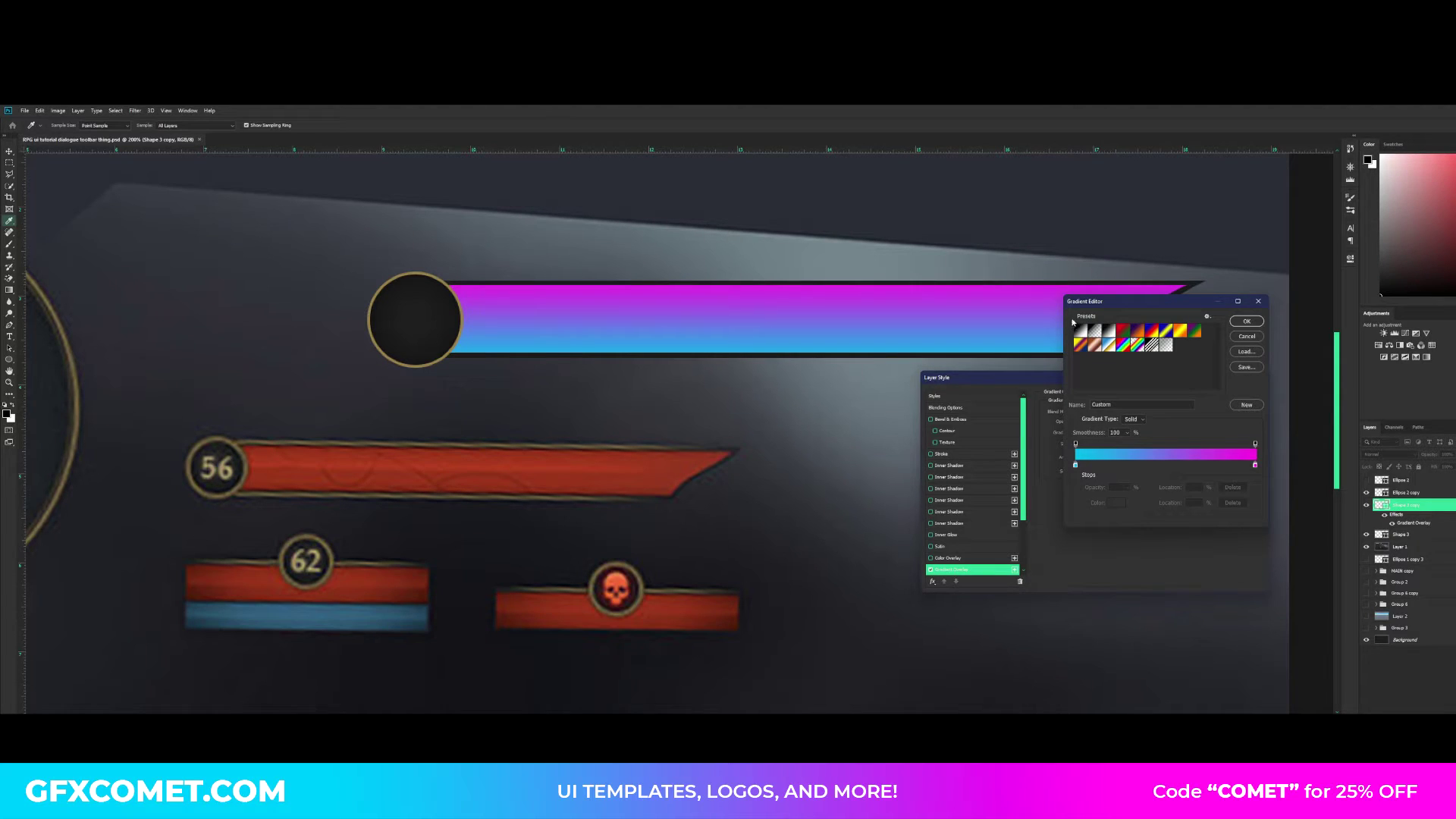
pyautogui.click(1246, 321)
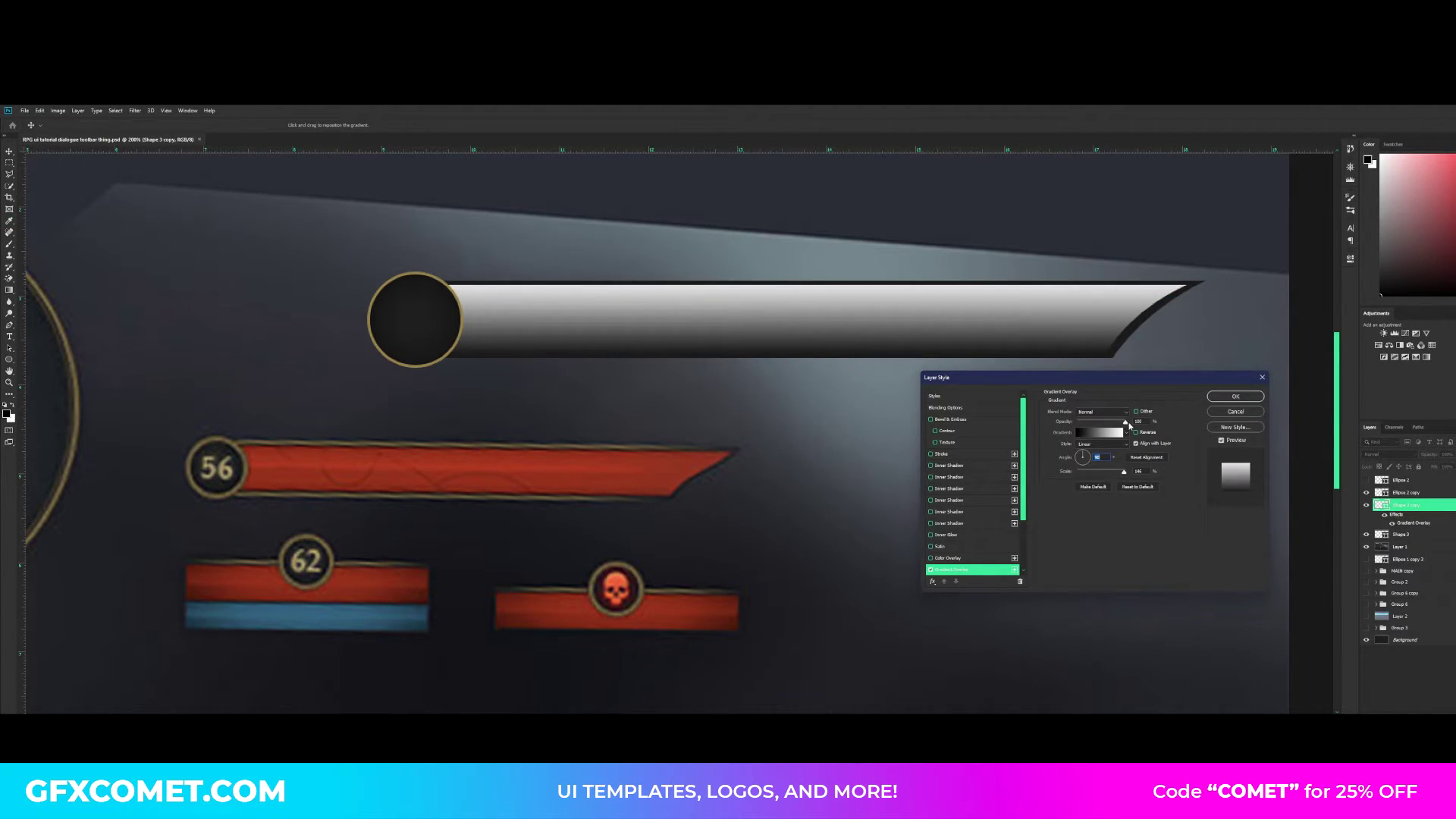
# - Set the gradient overlay's blend mode to Overlay and reduce its opacity to about half
pyautogui.click(1102, 412)
pyautogui.click(1106, 522)
pyautogui.moveTo(1125, 422); pyautogui.dragTo(1104, 425)
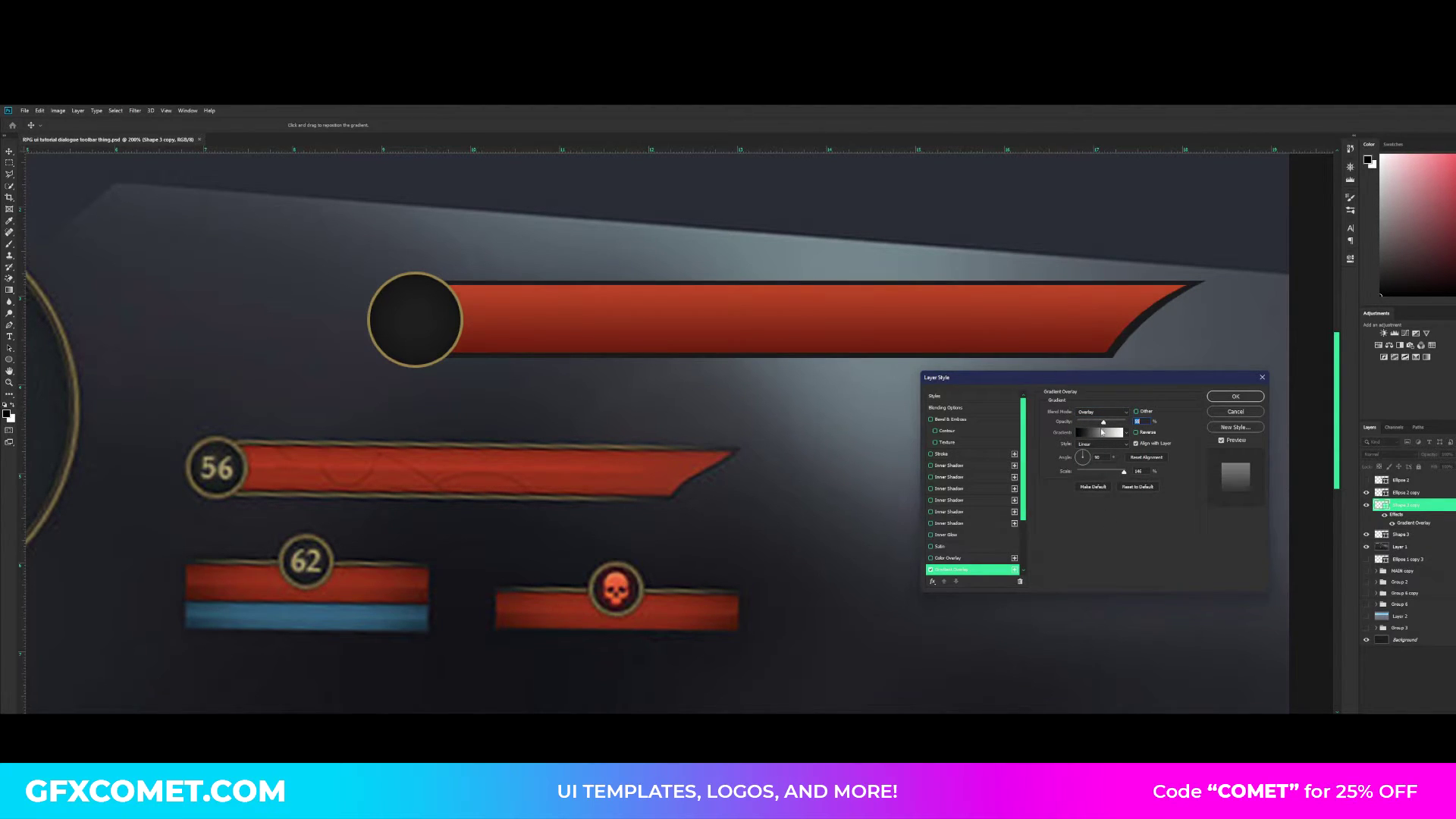
# - Split the gradient near its middle with adjacent black and dusty-pink (RGB 187, 124, 124) stops, and lower the overlay's opacity
pyautogui.click(1100, 432)
pyautogui.moveTo(1166, 299); pyautogui.dragTo(1102, 391)
pyautogui.click(1089, 546)
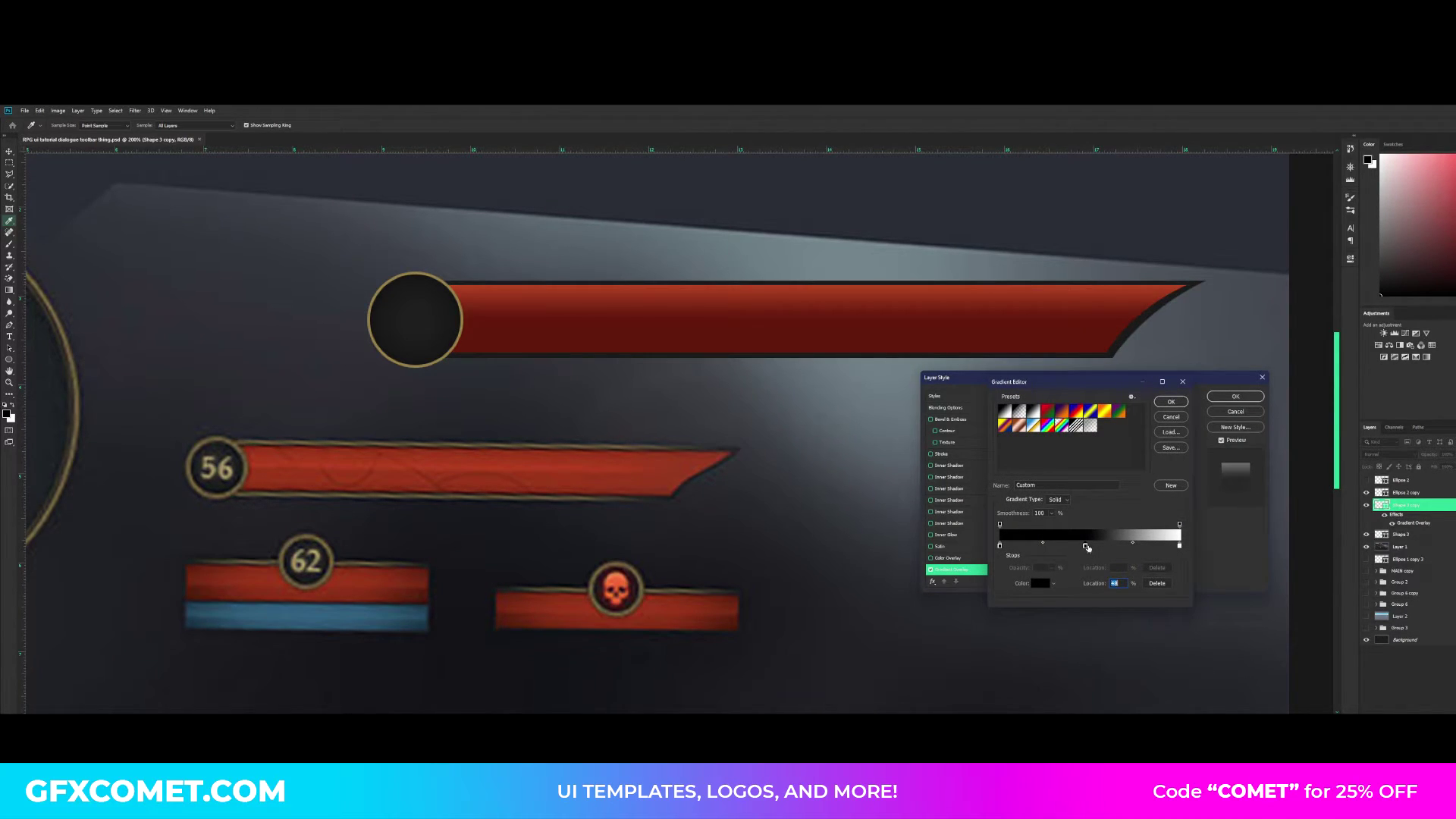
pyautogui.moveTo(1090, 547); pyautogui.dragTo(1089, 550)
pyautogui.doubleClick(1090, 546)
pyautogui.click(1089, 462)
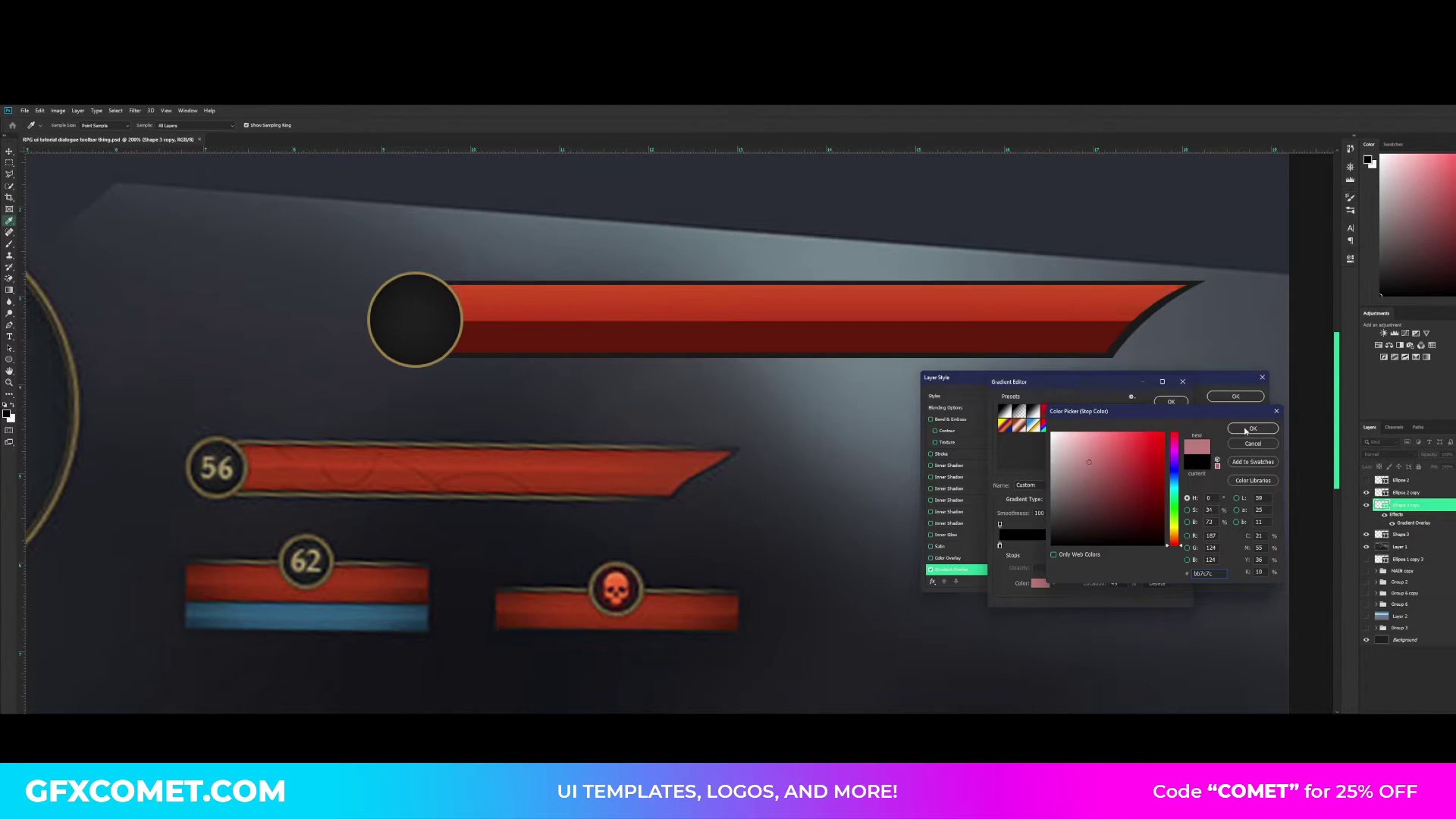
pyautogui.click(1252, 429)
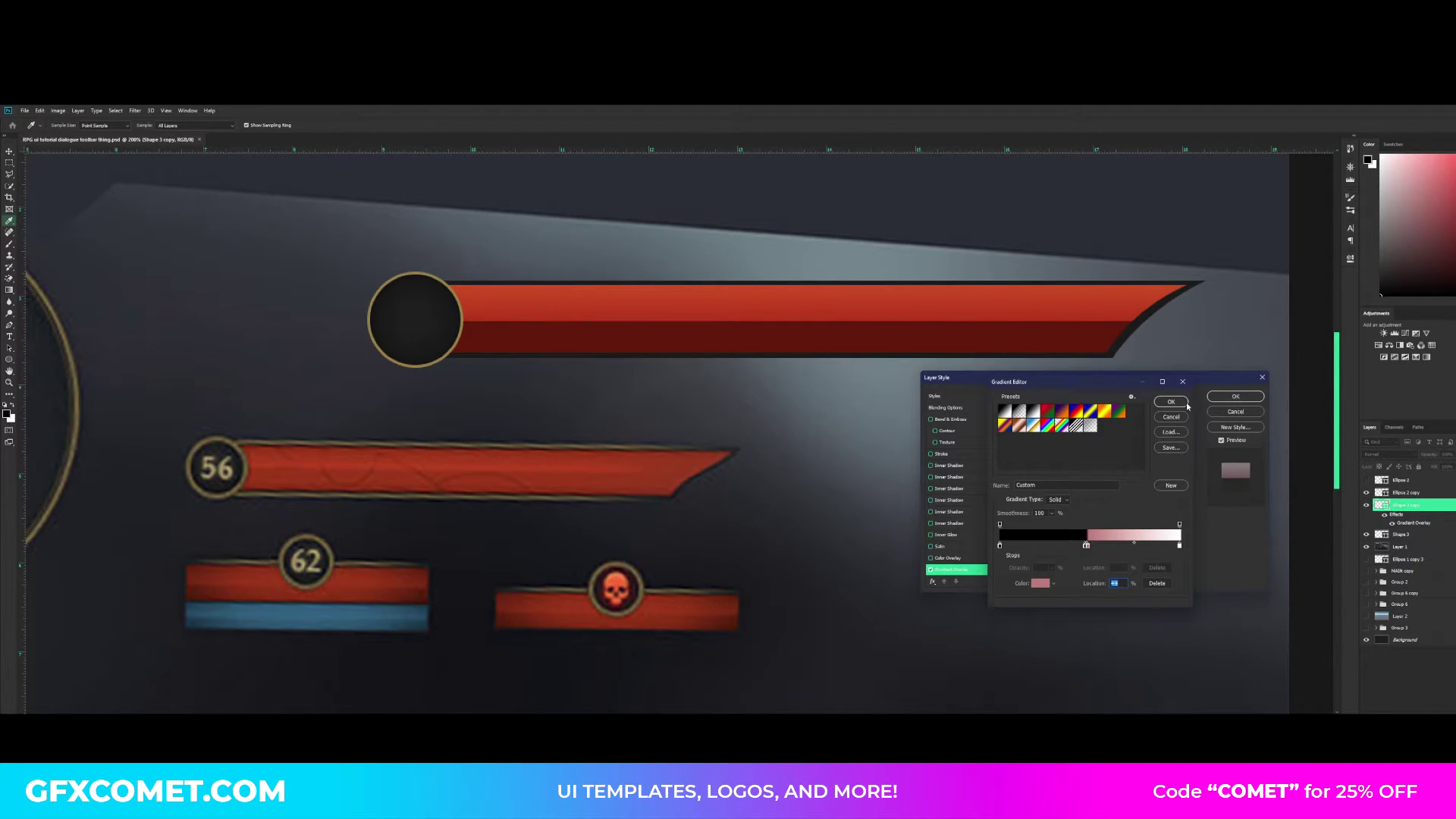
pyautogui.click(1185, 403)
pyautogui.moveTo(1092, 423); pyautogui.dragTo(1084, 423)
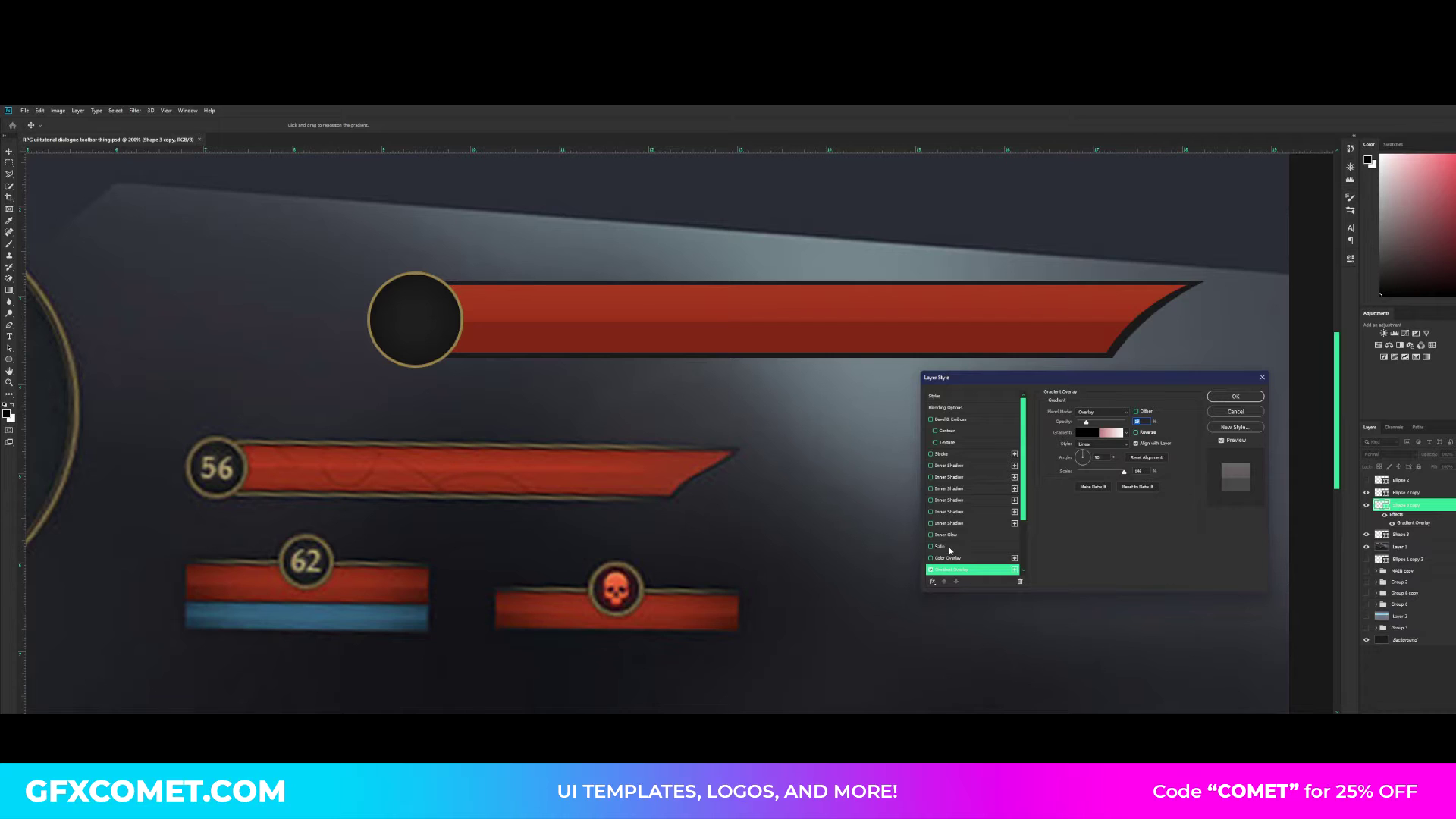
# - Add a white satin effect to the red bar in Overlay mode at roughly half opacity, with reduced distance and size
pyautogui.click(944, 547)
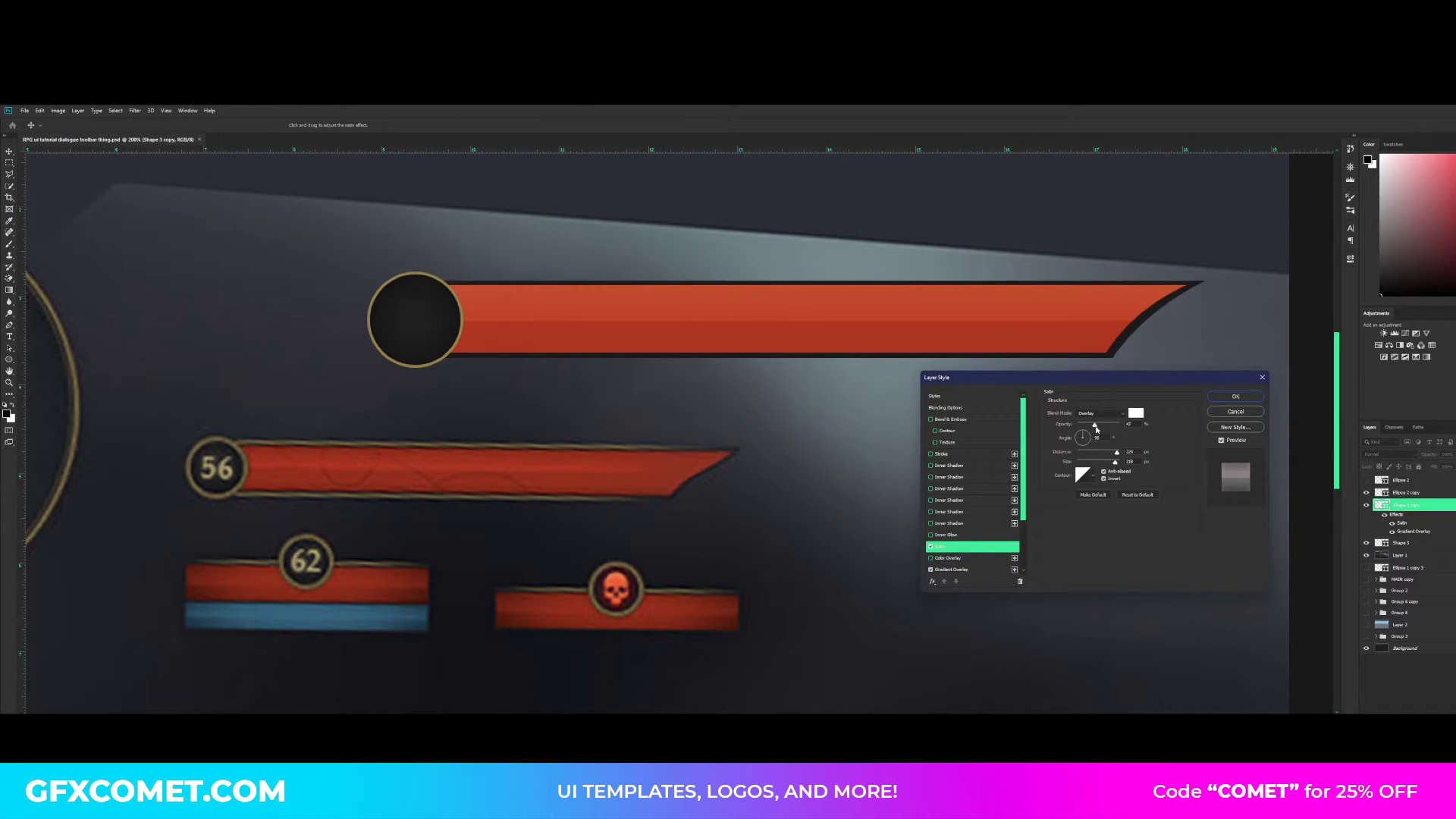
pyautogui.moveTo(1096, 428)
pyautogui.mouseDown()
pyautogui.moveTo(1122, 426)
pyautogui.moveTo(1103, 425)
pyautogui.moveTo(1086, 461)
pyautogui.moveTo(1128, 425)
pyautogui.moveTo(1100, 452)
pyautogui.moveTo(1099, 425)
pyautogui.mouseUp()
pyautogui.click(1100, 415)
pyautogui.click(1100, 414)
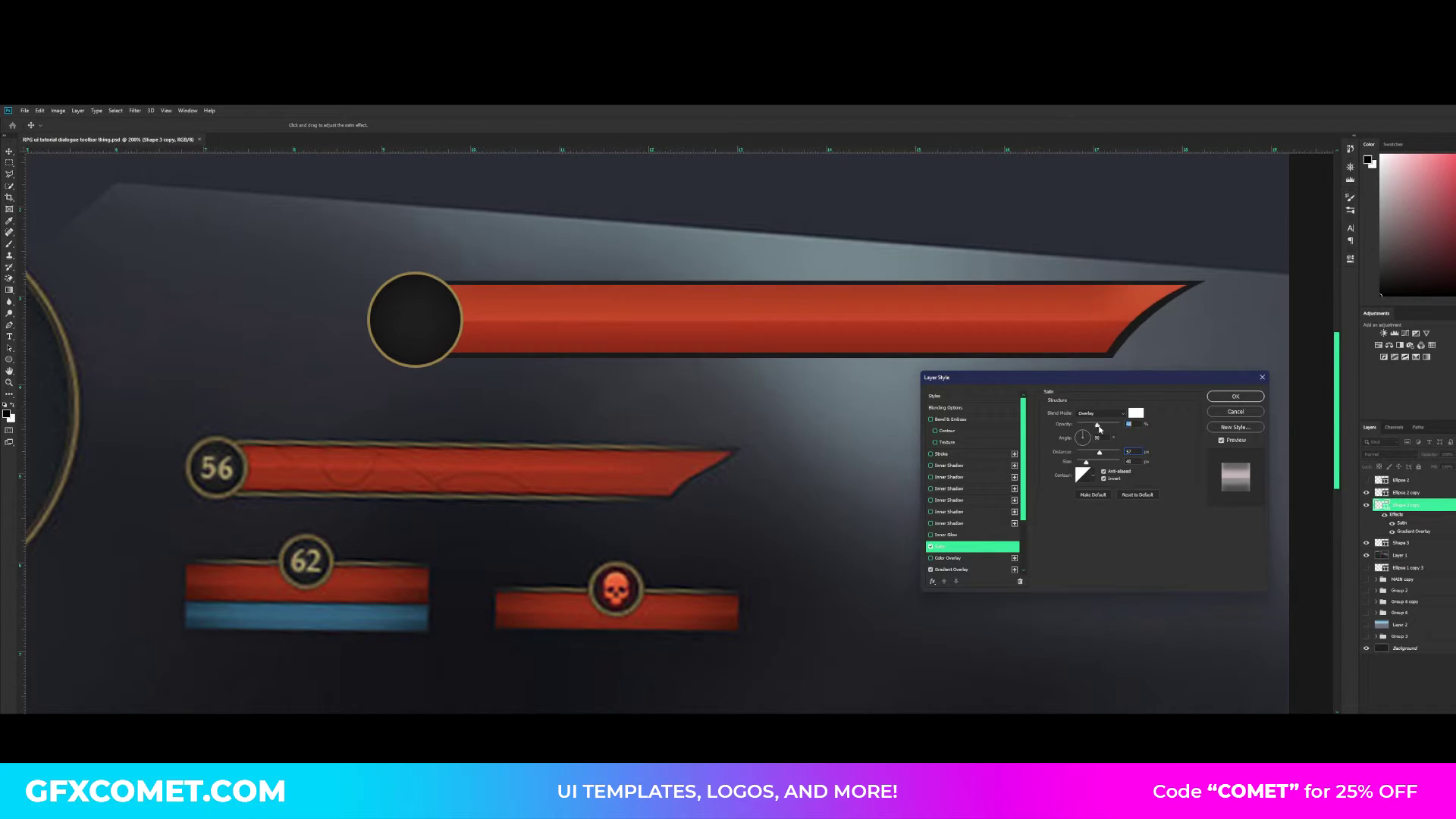
# - Add a white (ffffff) inner shadow to the red bar in Overlay mode, with 100% choke, minimal size and about half opacity
pyautogui.click(962, 466)
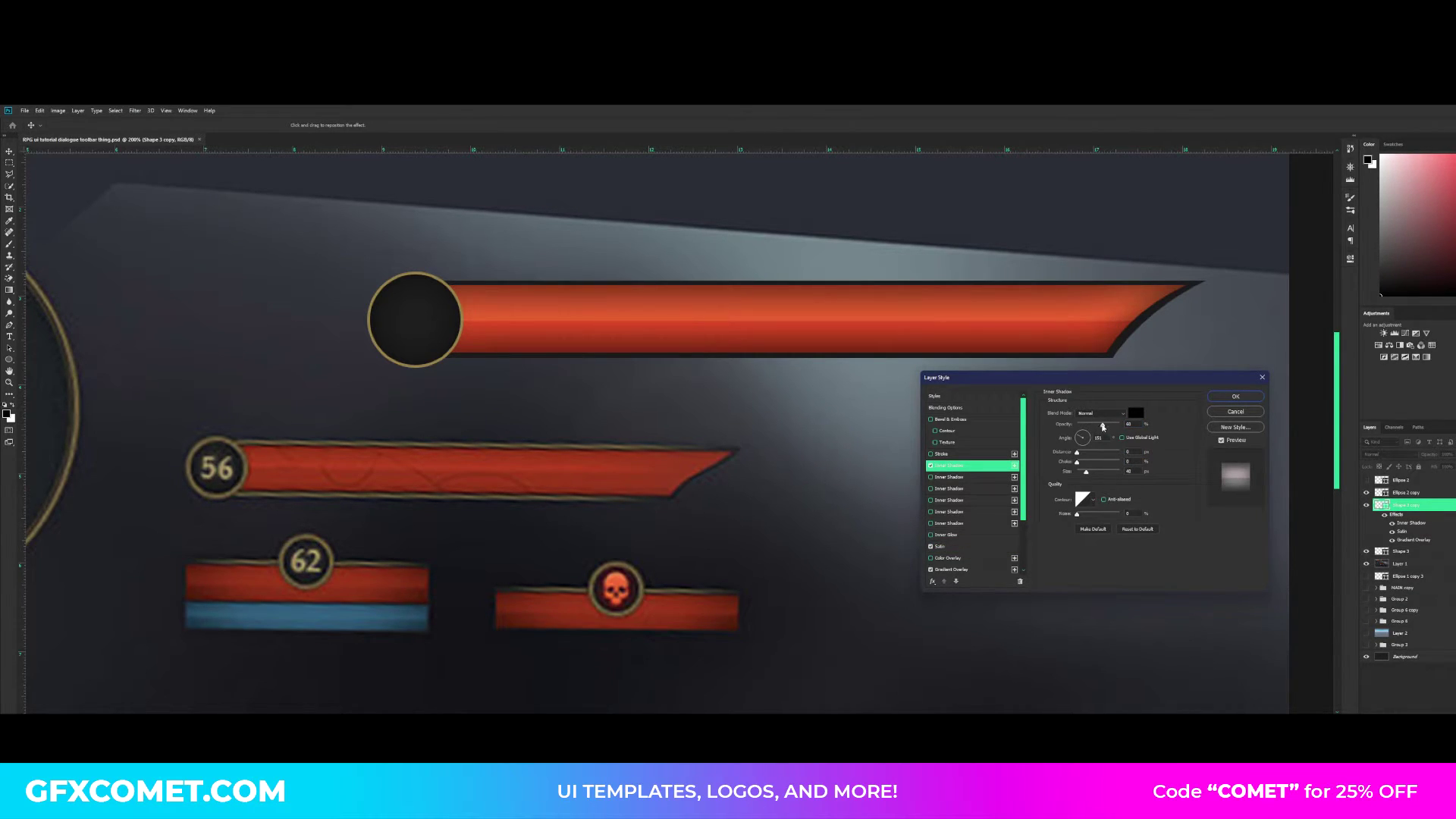
pyautogui.moveTo(1103, 427); pyautogui.dragTo(1120, 424)
pyautogui.click(1100, 413)
pyautogui.click(1106, 519)
pyautogui.click(1135, 412)
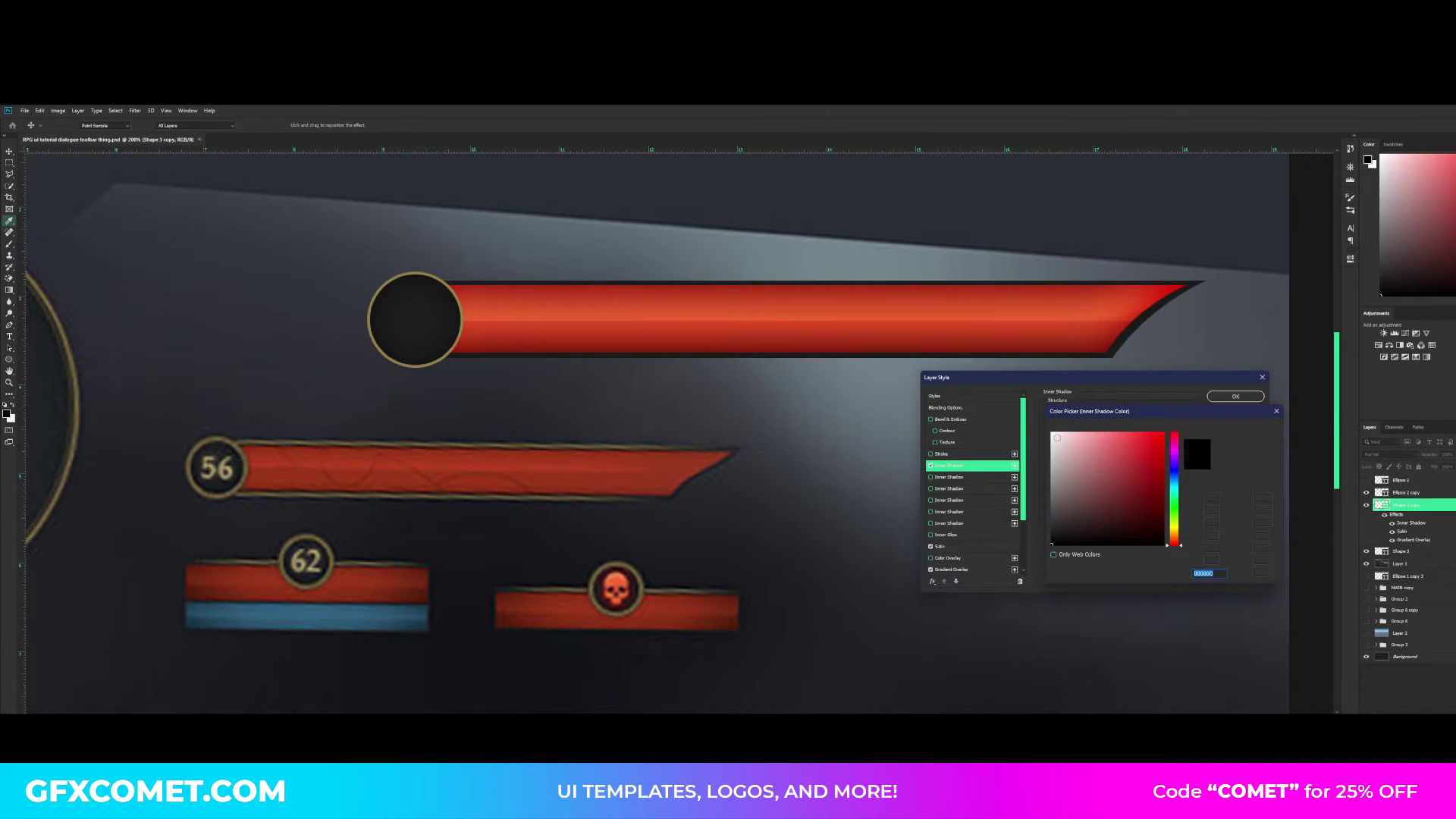
pyautogui.write('ffffff')
pyautogui.press('Return')
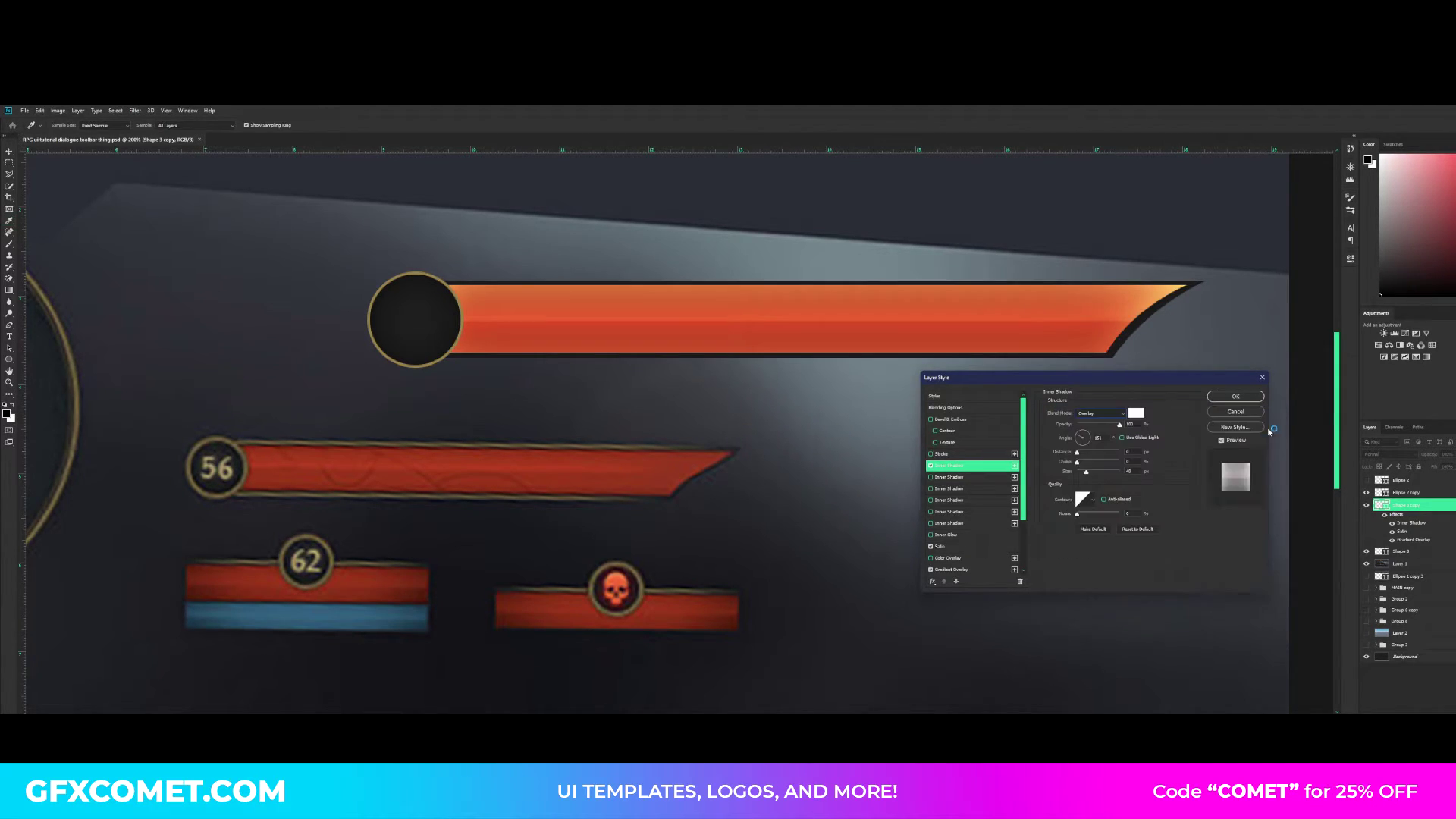
pyautogui.moveTo(1078, 461)
pyautogui.mouseDown()
pyautogui.moveTo(1129, 462)
pyautogui.moveTo(1077, 475)
pyautogui.mouseUp()
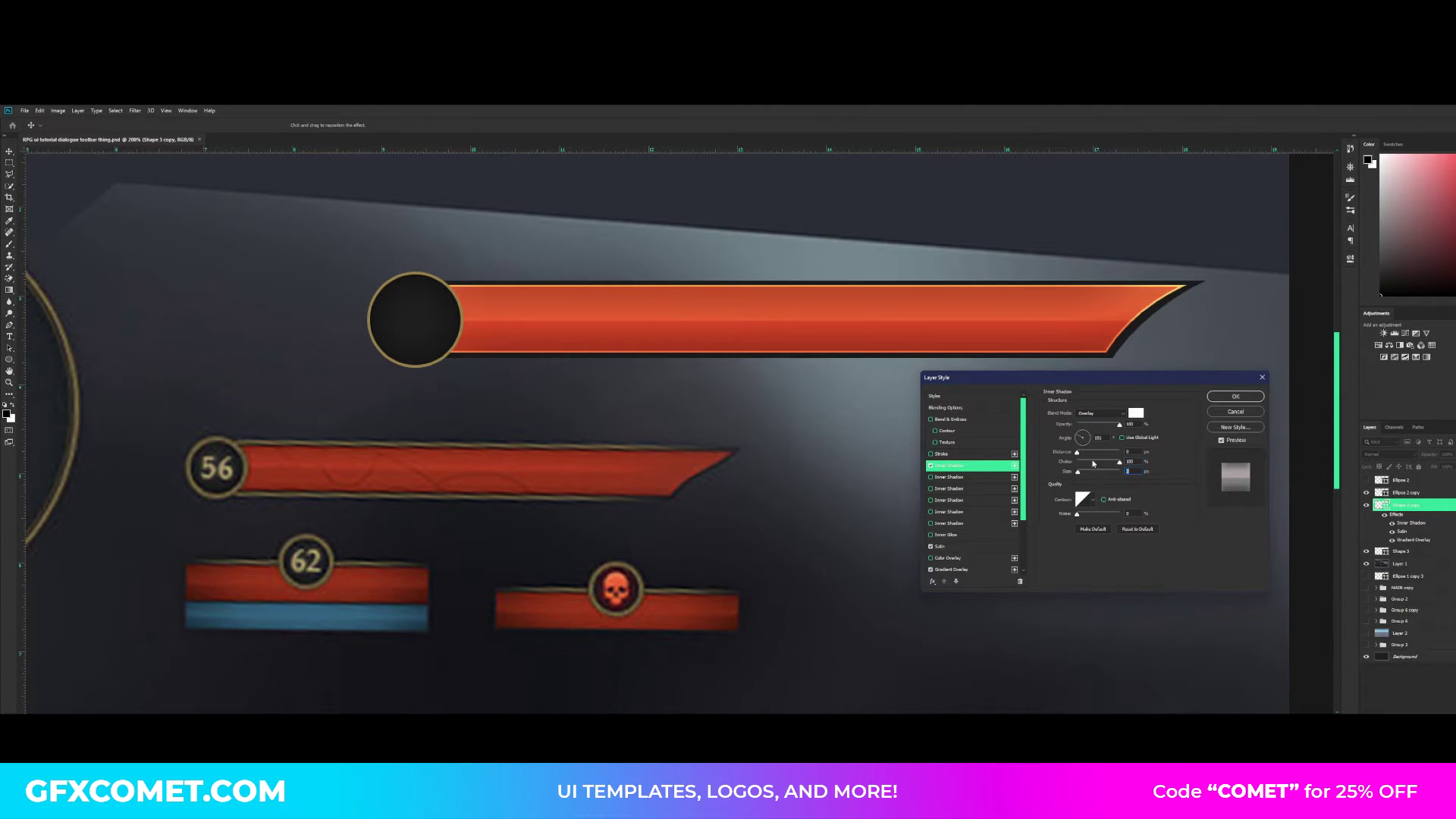
pyautogui.moveTo(1119, 425); pyautogui.dragTo(1098, 426)
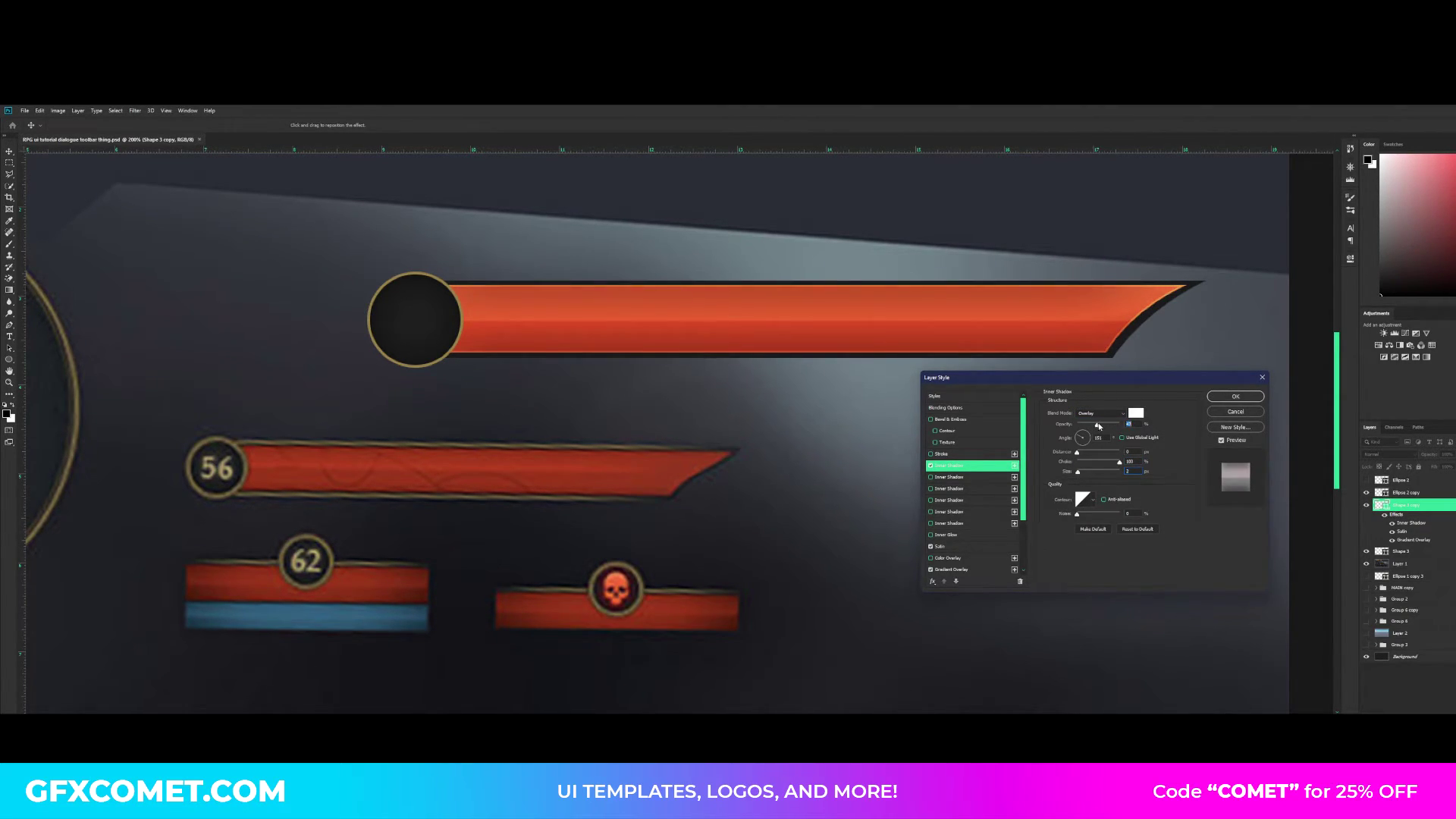
# - Add a second inner shadow to the red bar in black (000000), using Overlay mode, zero distance and slightly over half opacity, and apply the styles
pyautogui.click(952, 477)
pyautogui.click(1137, 415)
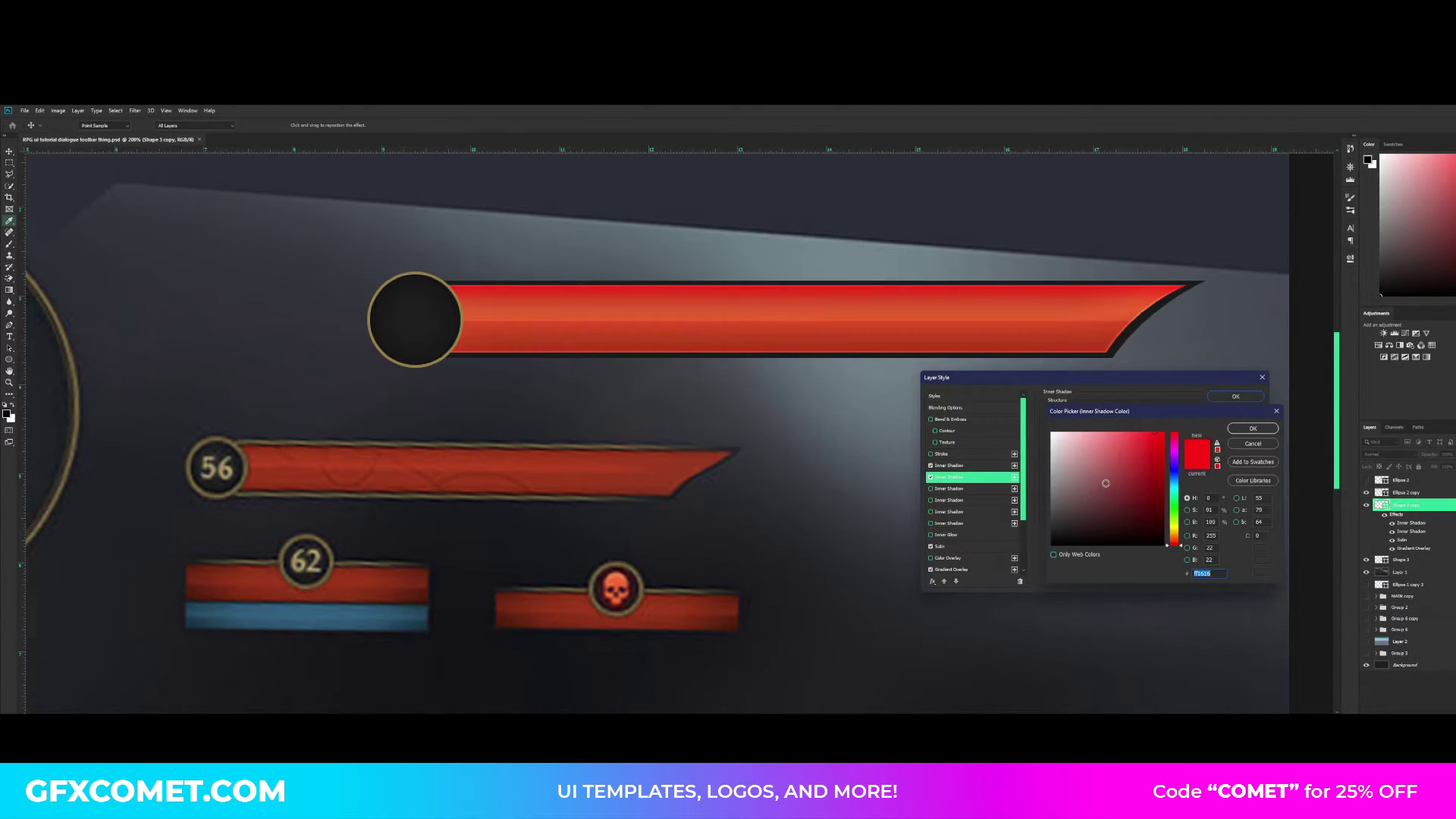
pyautogui.write('000000')
pyautogui.click(1255, 429)
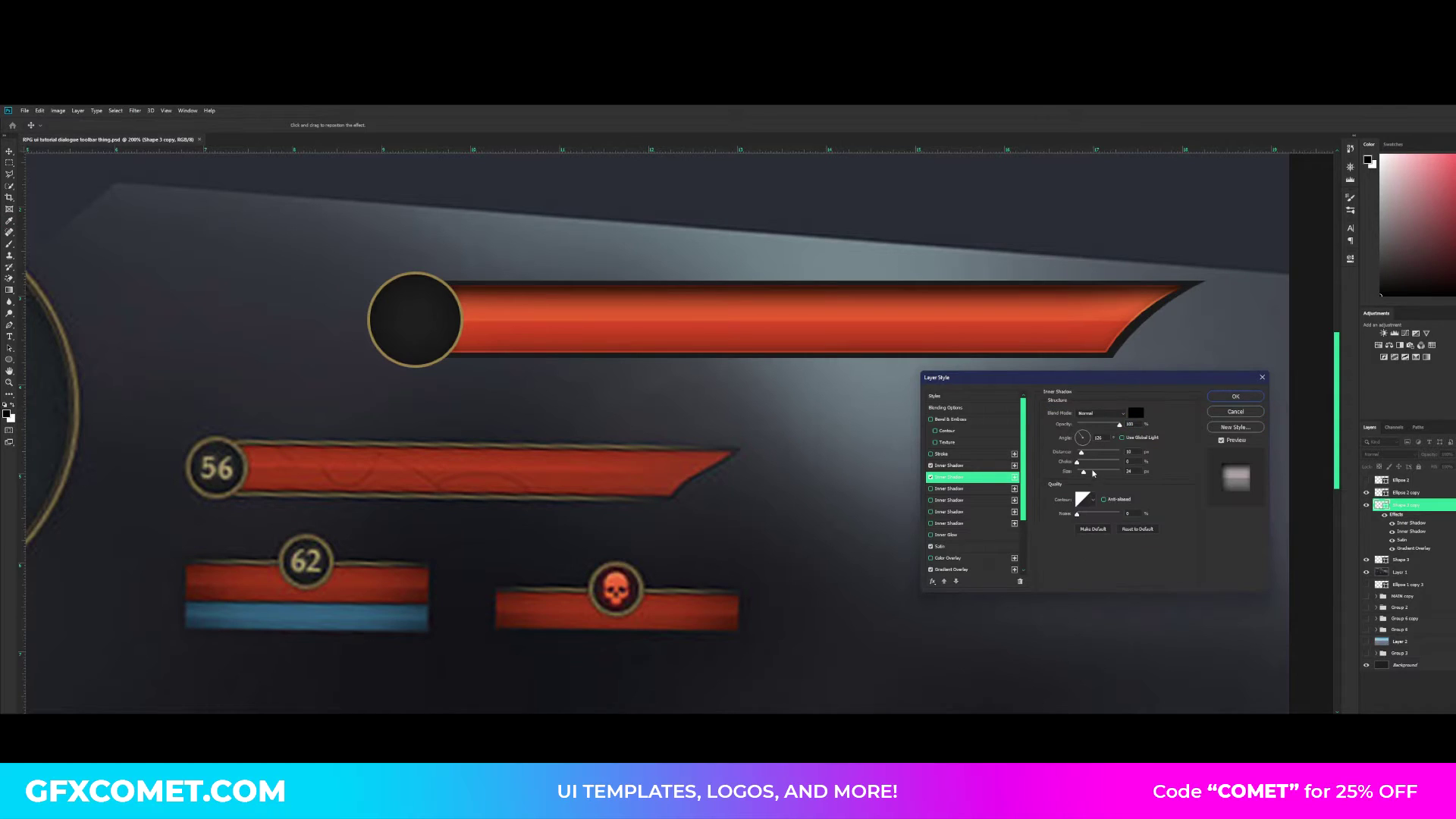
pyautogui.click(1101, 414)
pyautogui.click(1108, 522)
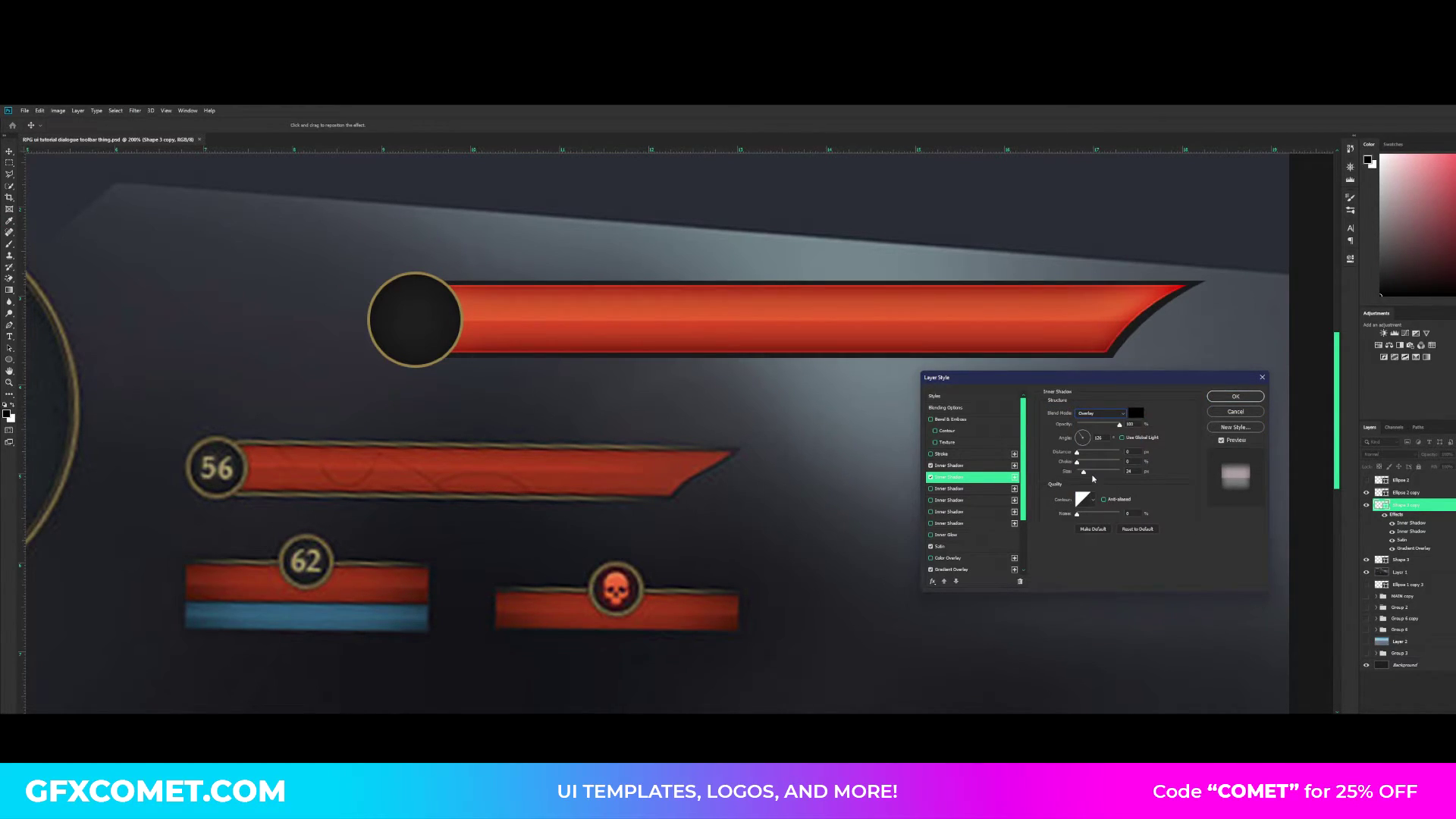
pyautogui.moveTo(1086, 471); pyautogui.dragTo(1086, 474)
pyautogui.moveTo(1120, 424); pyautogui.dragTo(1102, 424)
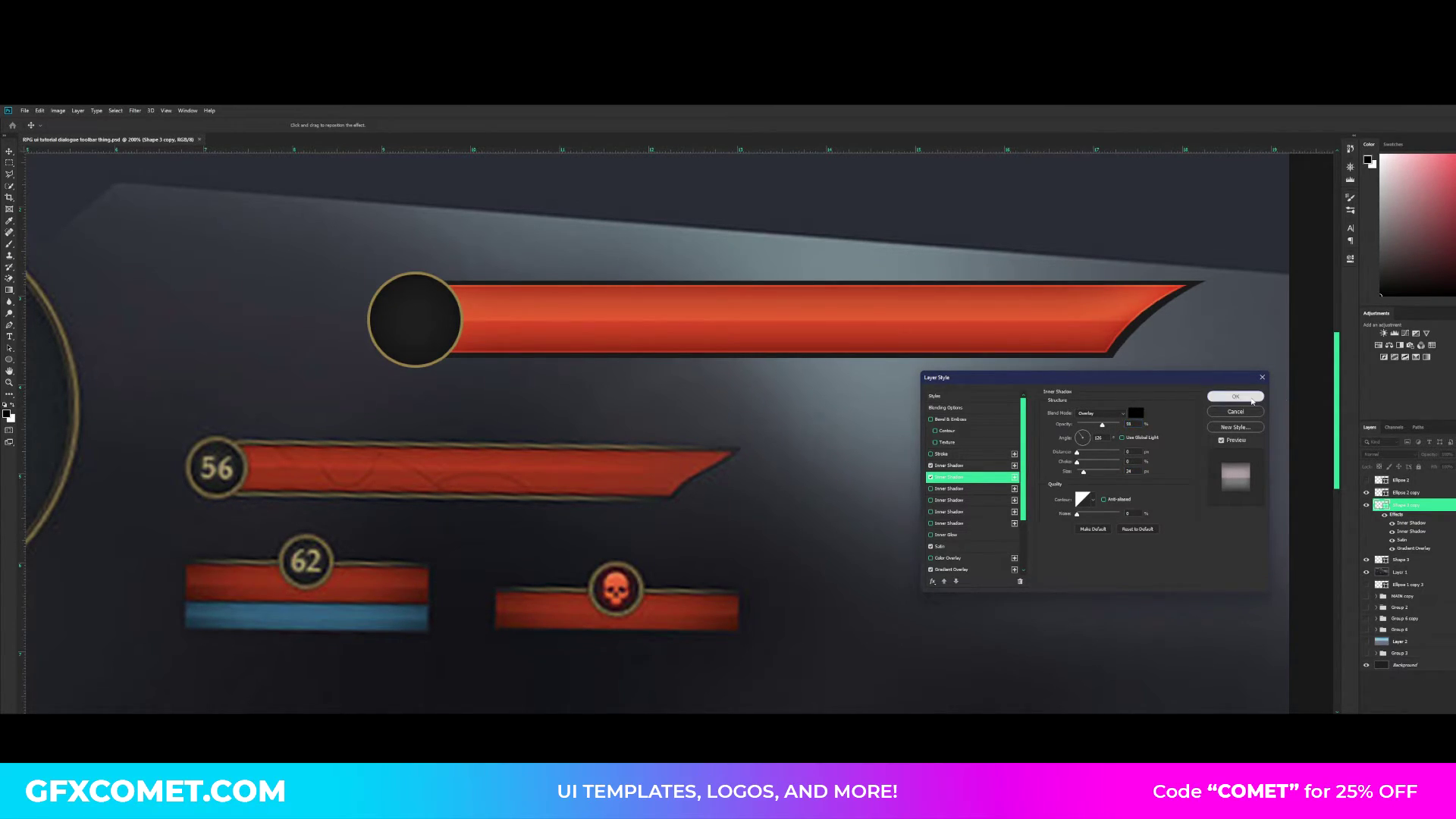
pyautogui.click(1214, 396)
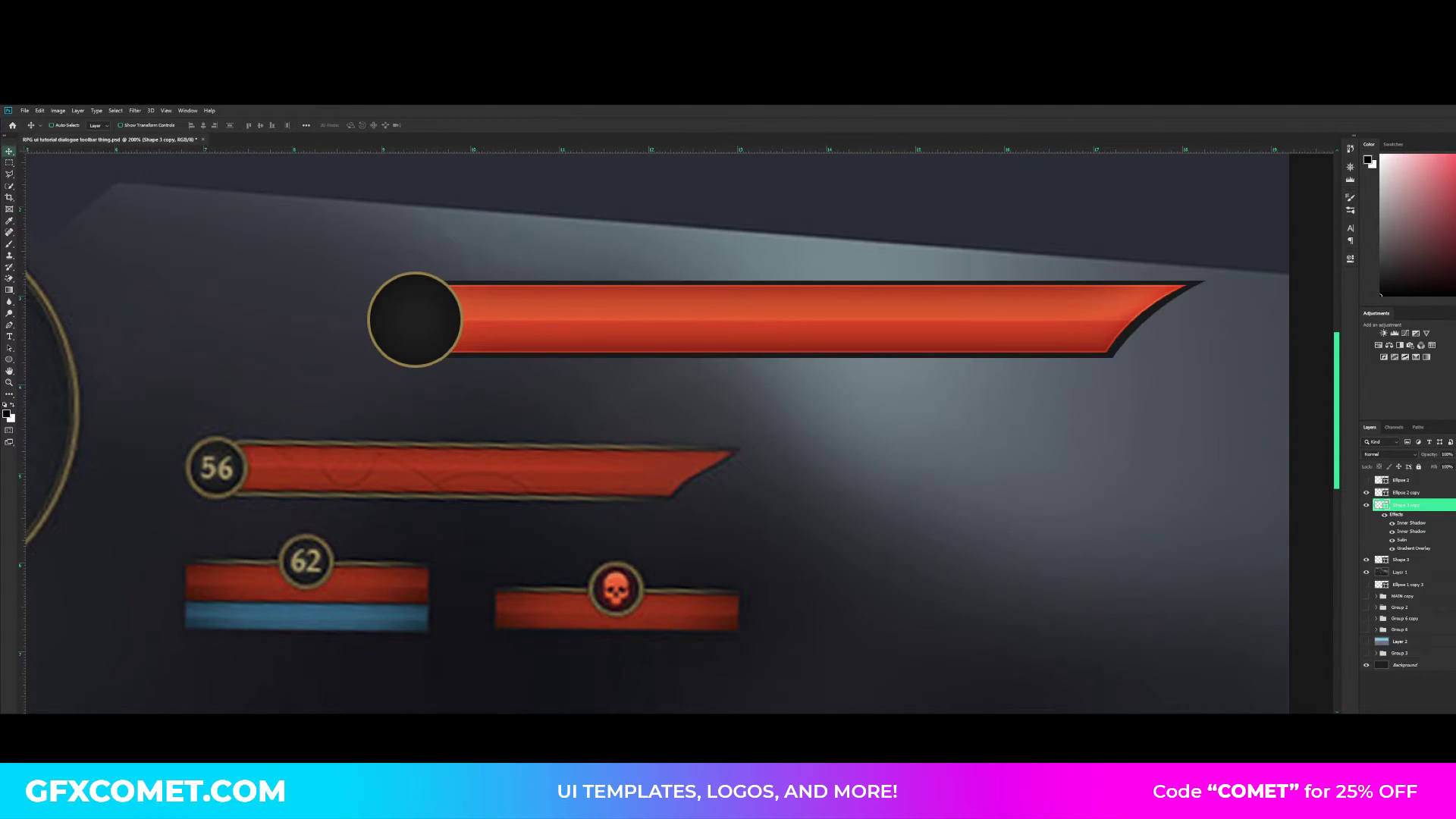
# - Draw a very thin rectangle on a new layer along the bar's upper edge, from the badge to the bar's tip
pyautogui.hotkey('ctrl', 'shift', 'alt', 'n')
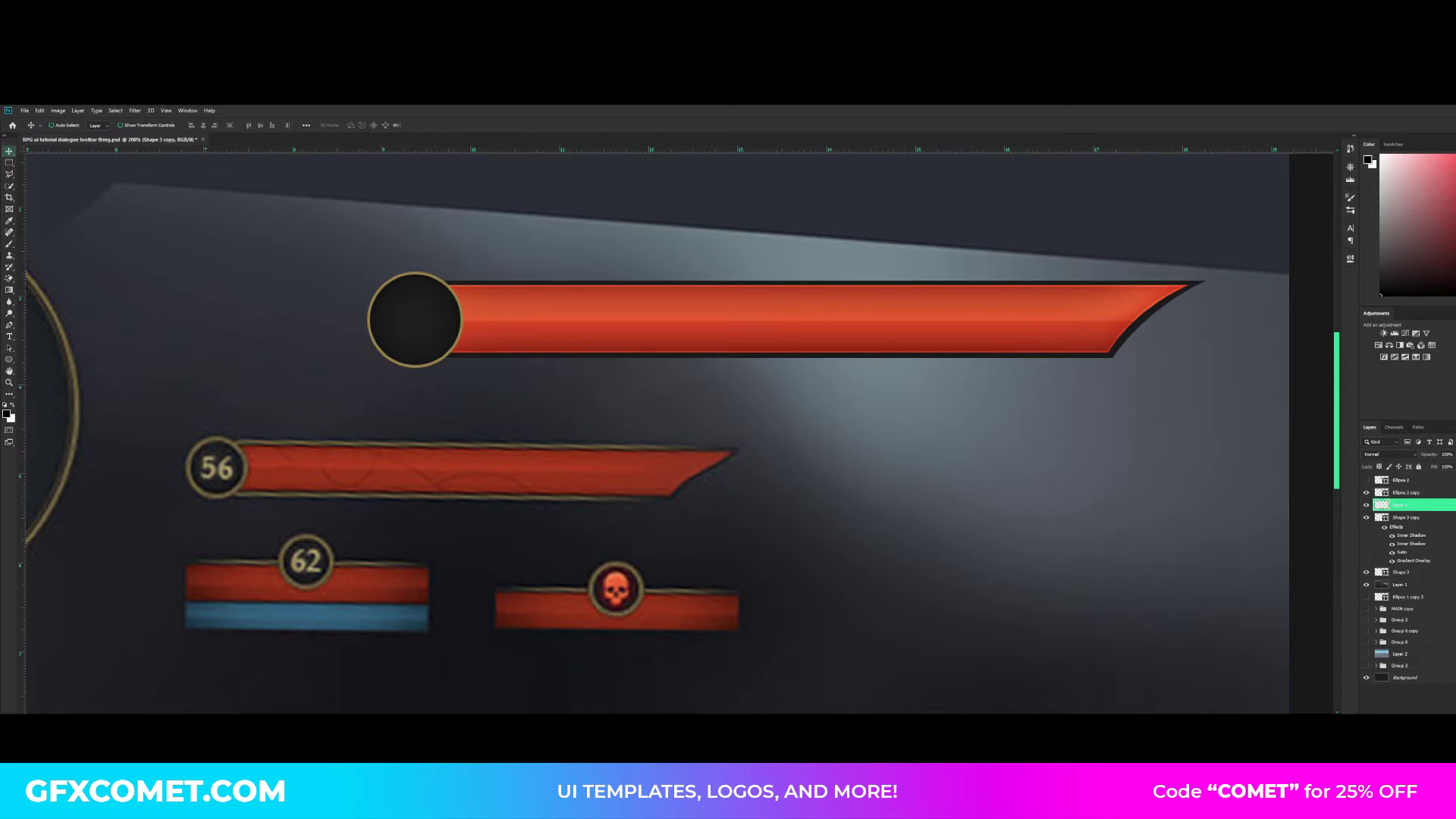
pyautogui.click(10, 362)
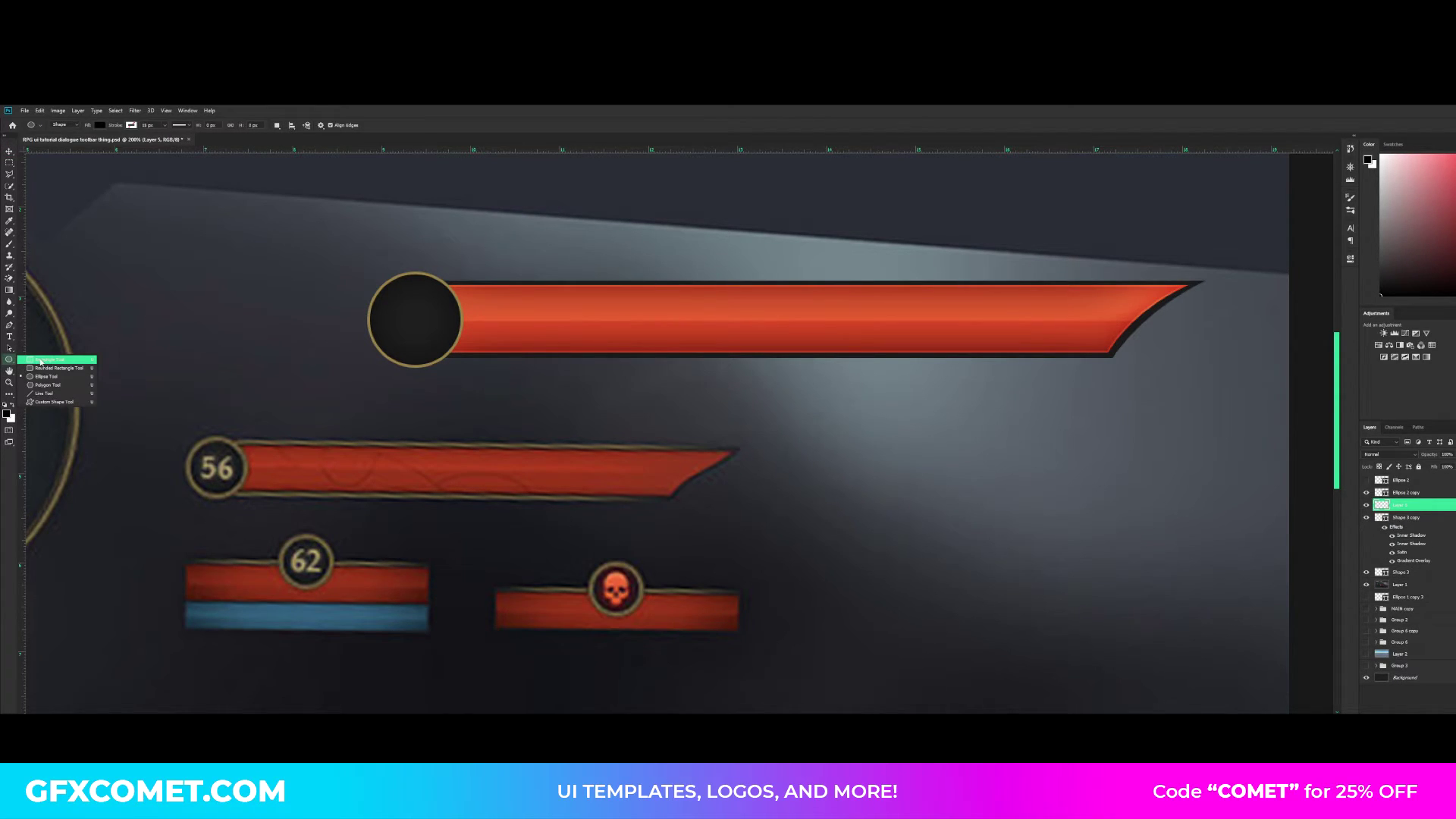
pyautogui.click(48, 361)
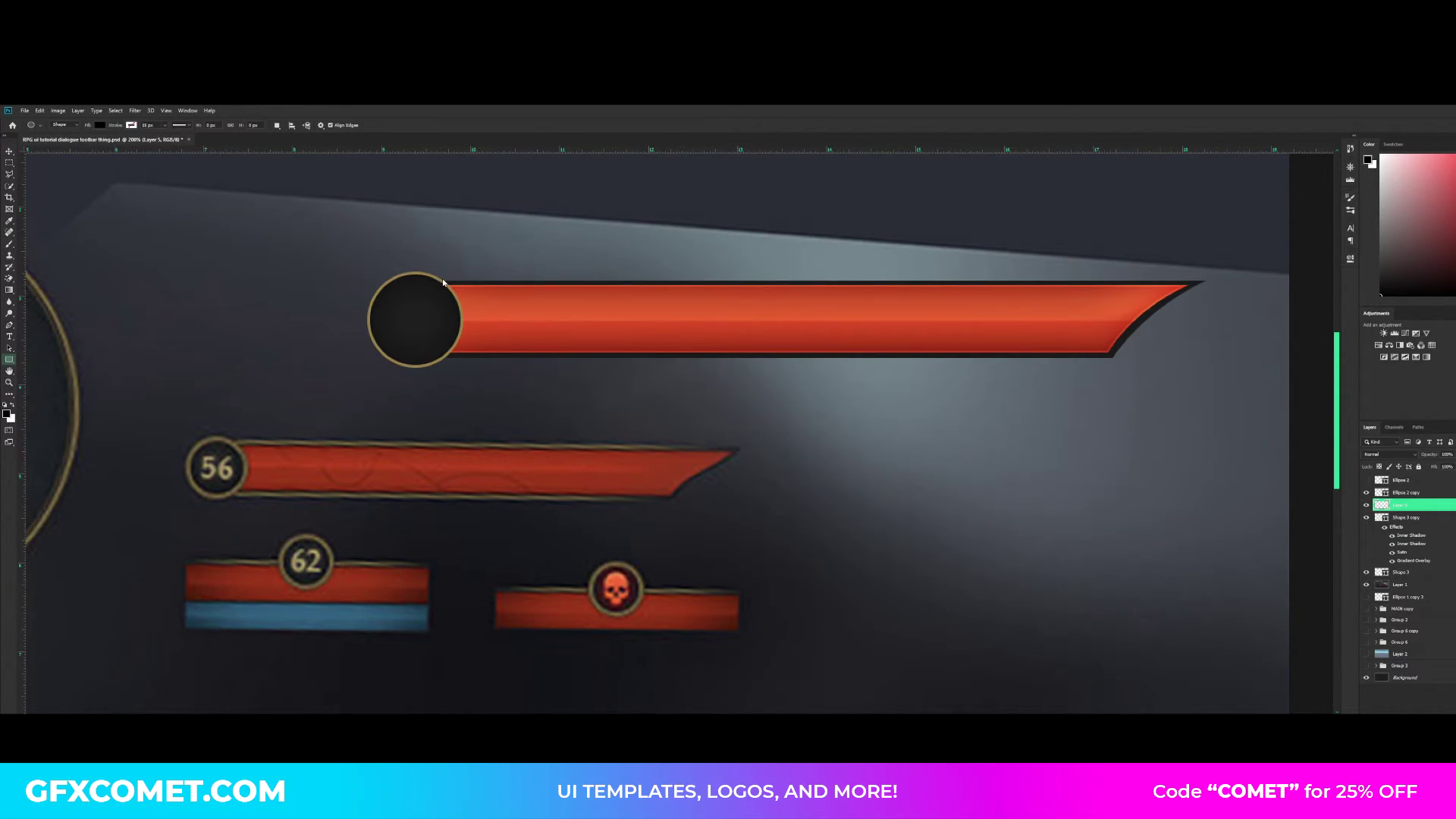
pyautogui.moveTo(440, 282); pyautogui.dragTo(1186, 284)
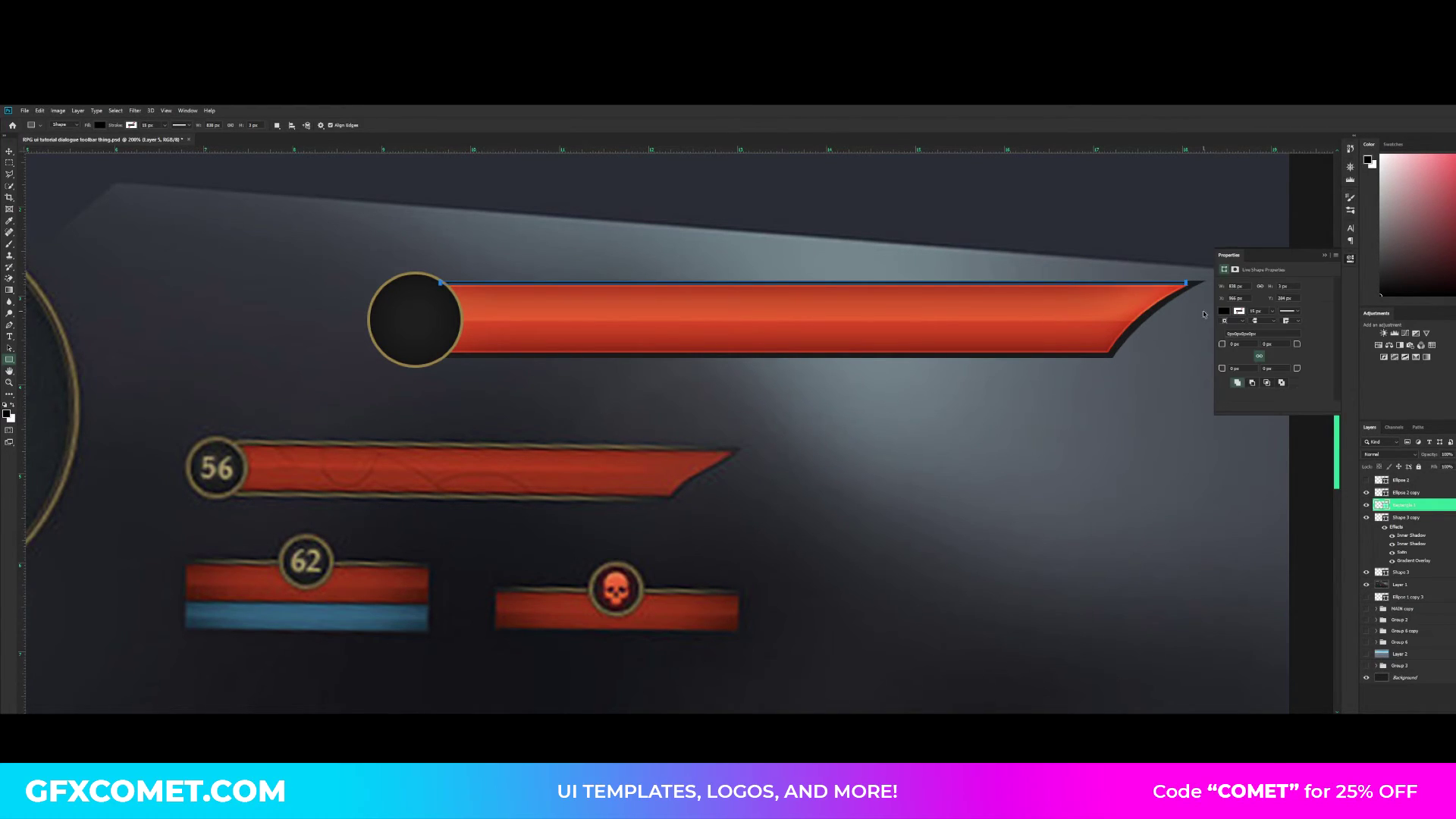
# - Fill the thin upper-edge rectangle with the gold sampled from the badge's ring, and save the document
pyautogui.doubleClick(1381, 504)
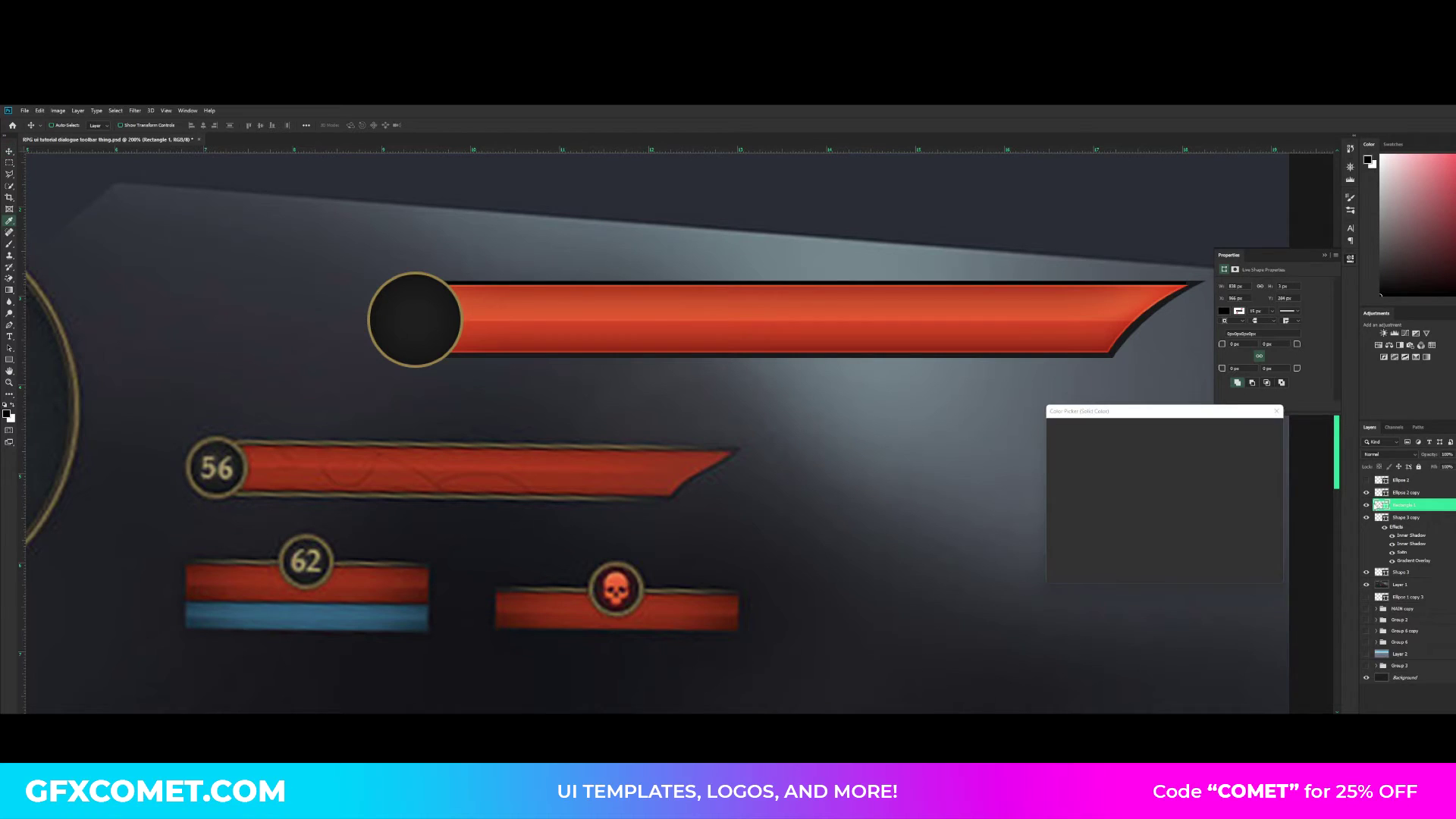
pyautogui.click(413, 275)
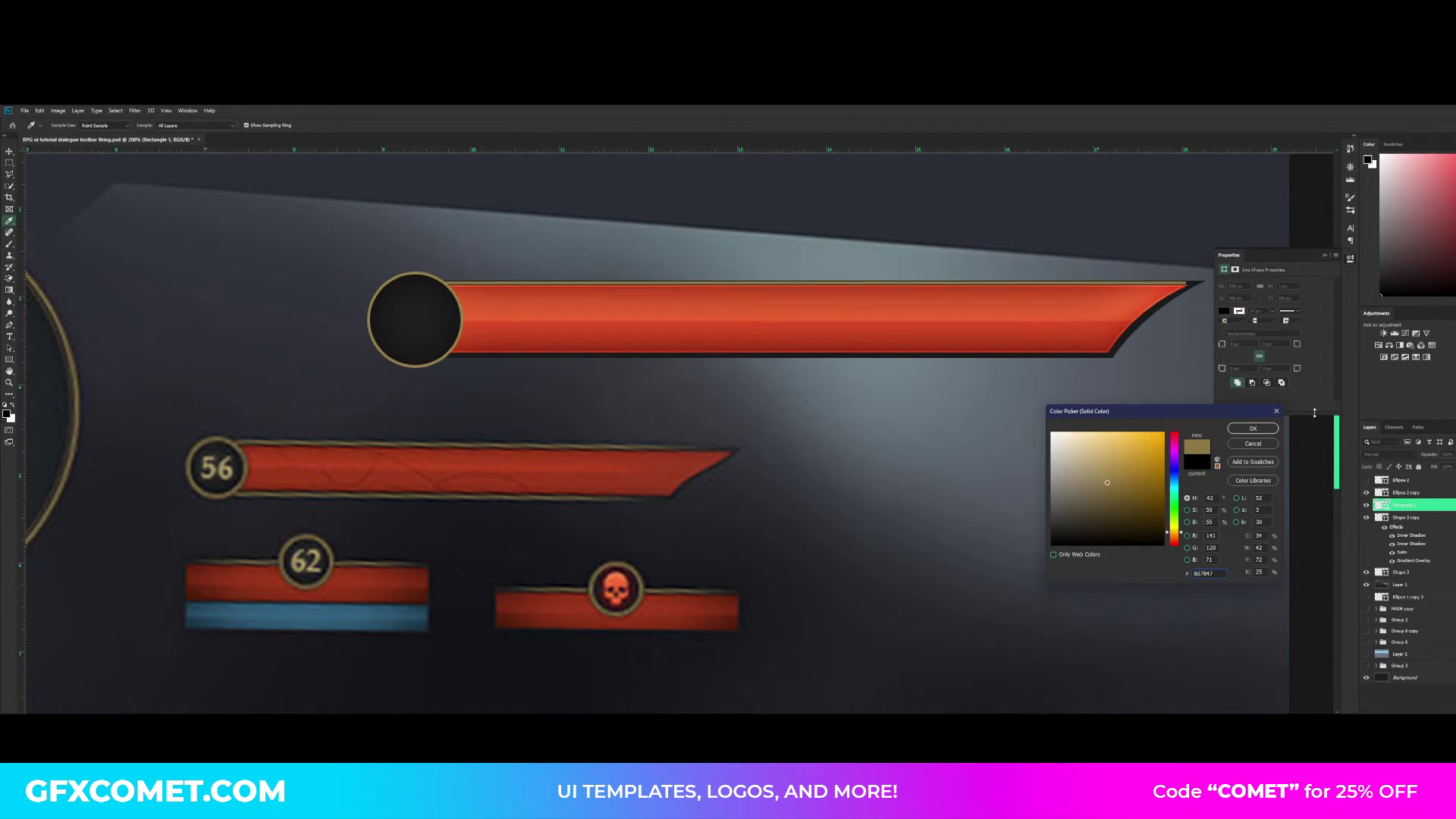
pyautogui.click(421, 273)
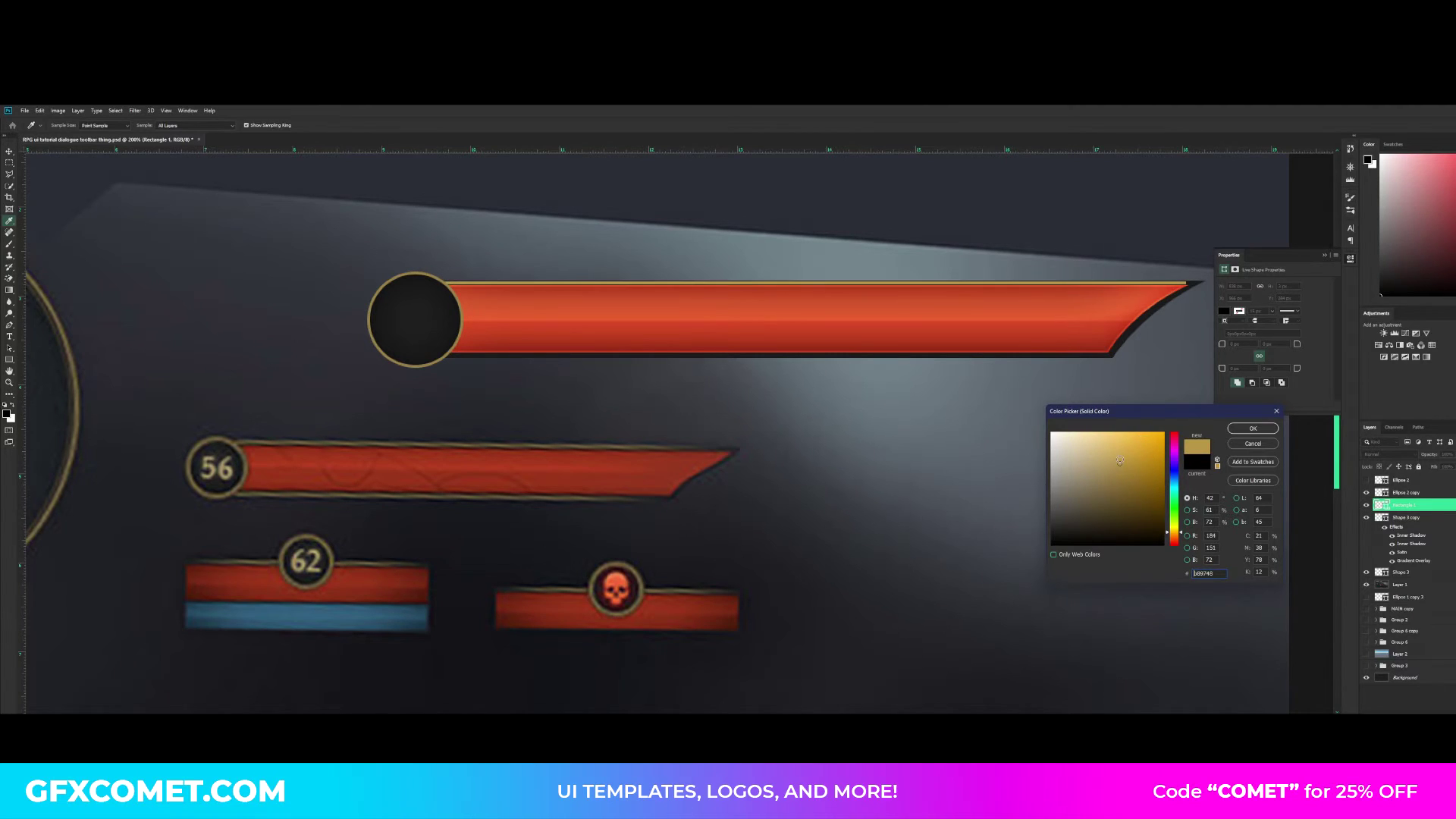
pyautogui.click(1253, 428)
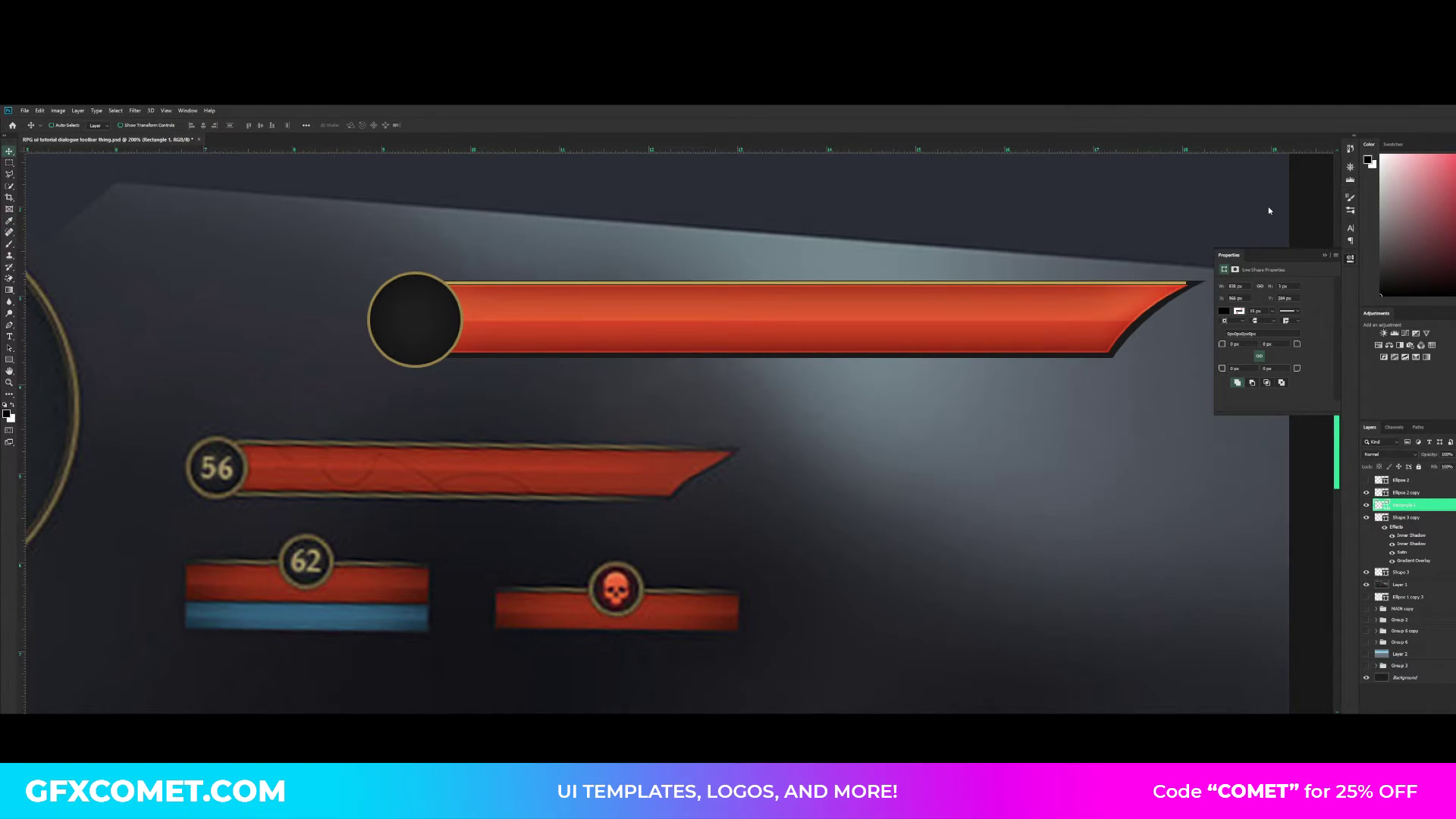
pyautogui.click(1326, 256)
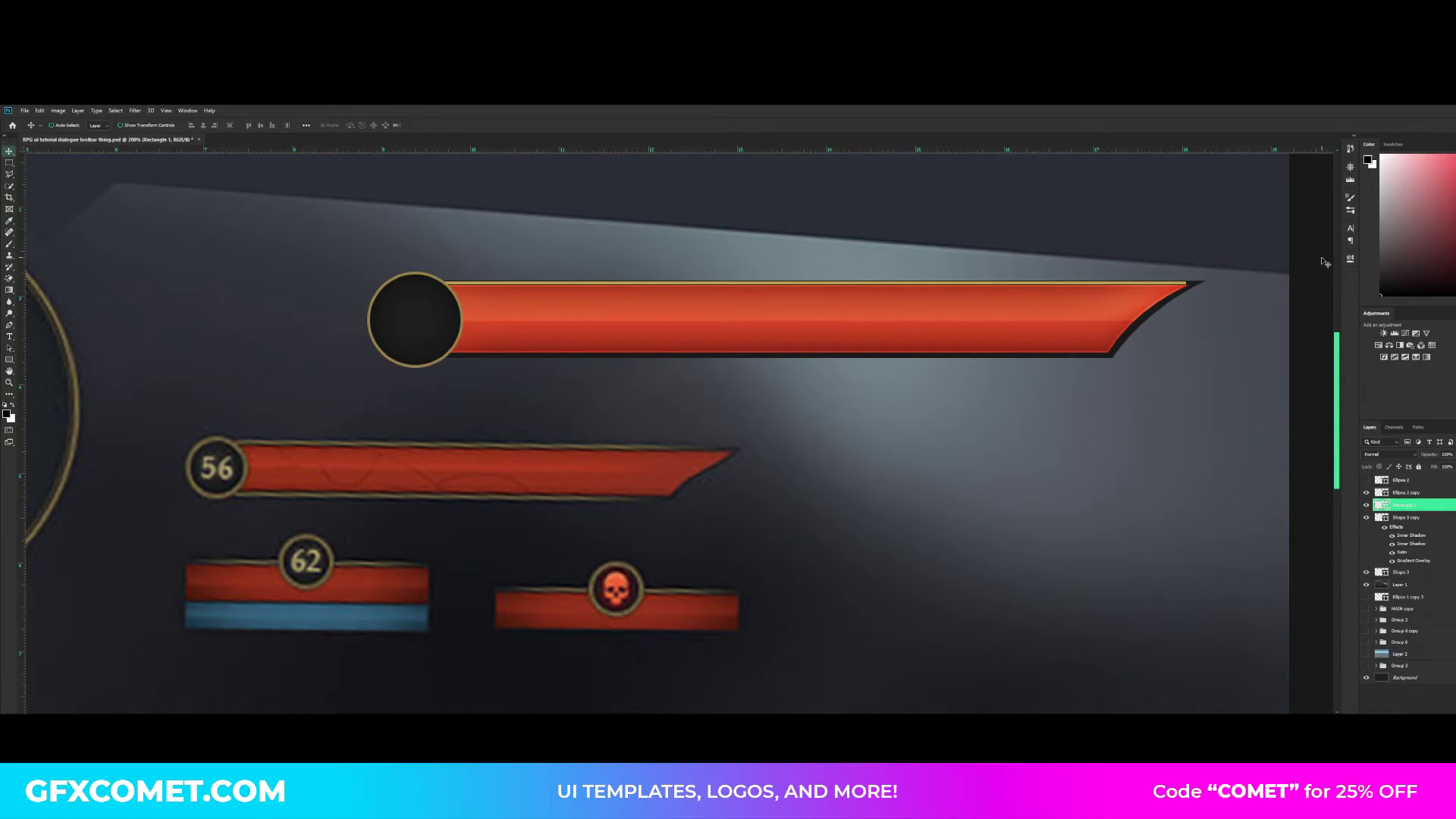
pyautogui.hotkey('ctrl', 's')
# - Rasterize the gold line's shape layer and set up the regular Eraser tool with a soft round brush
pyautogui.press('e')
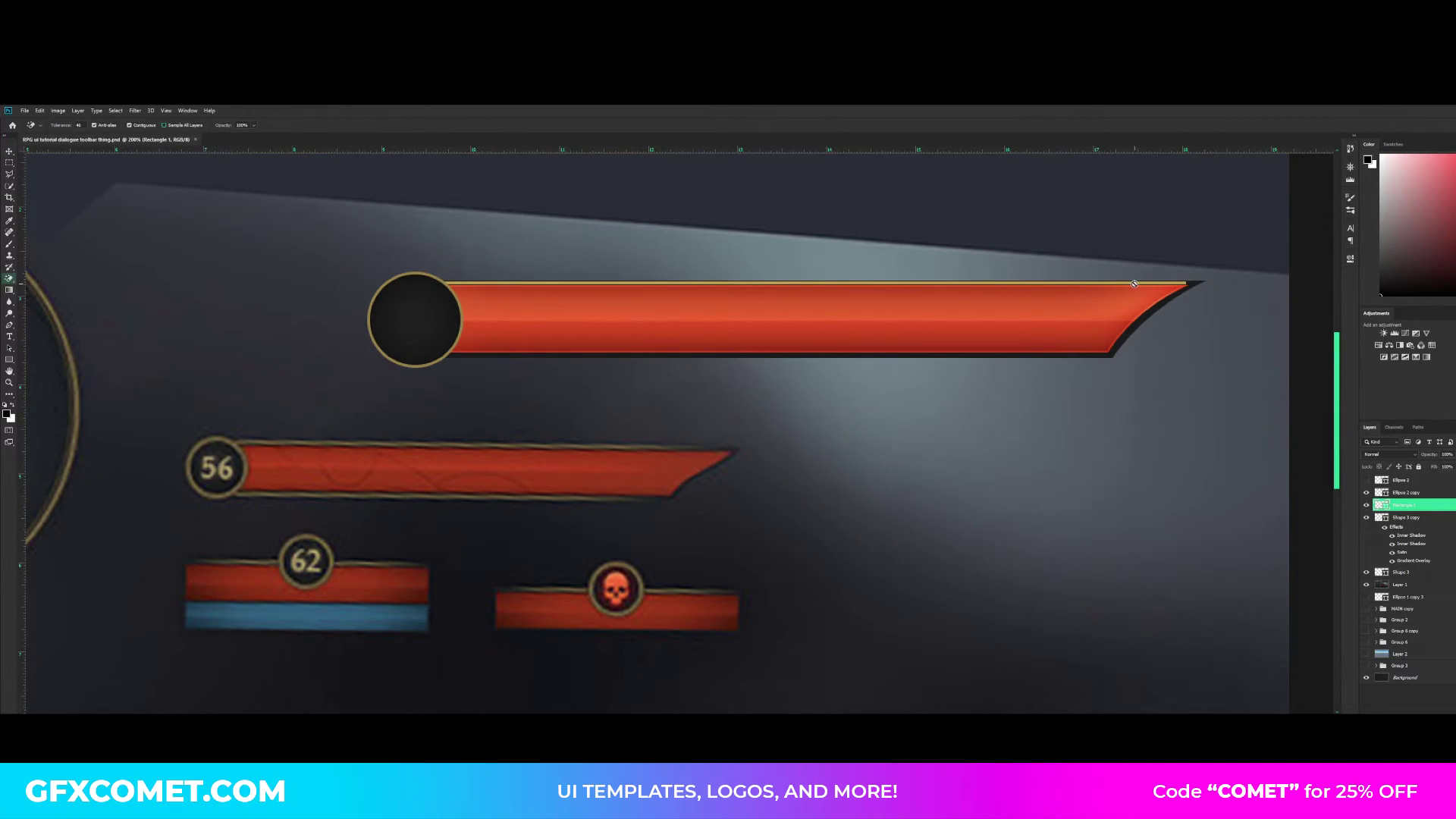
pyautogui.click(1134, 283)
pyautogui.click(731, 334)
pyautogui.click(47, 187)
pyautogui.rightClick(11, 282)
pyautogui.click(46, 279)
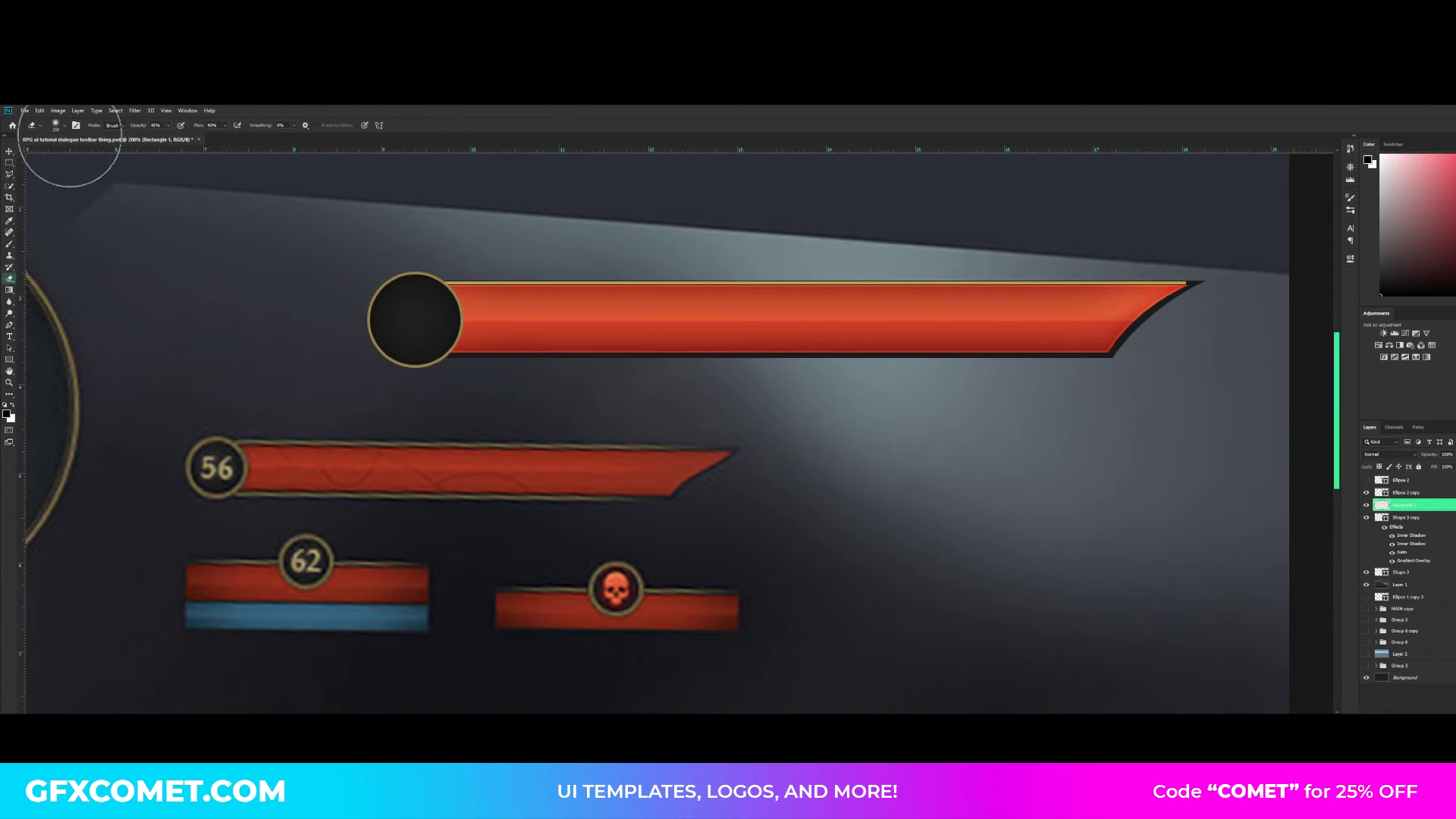
pyautogui.click(64, 126)
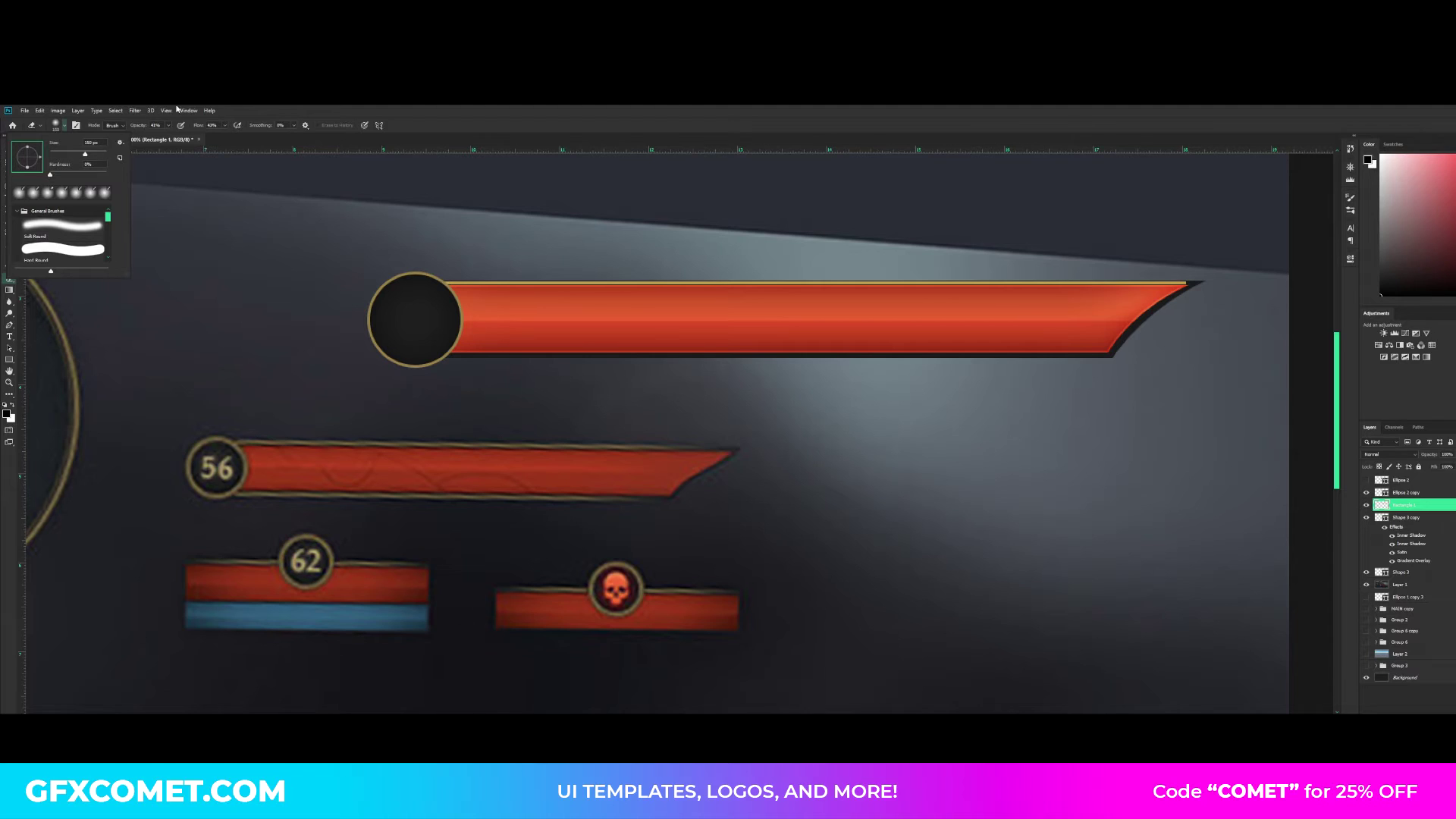
pyautogui.click(137, 125)
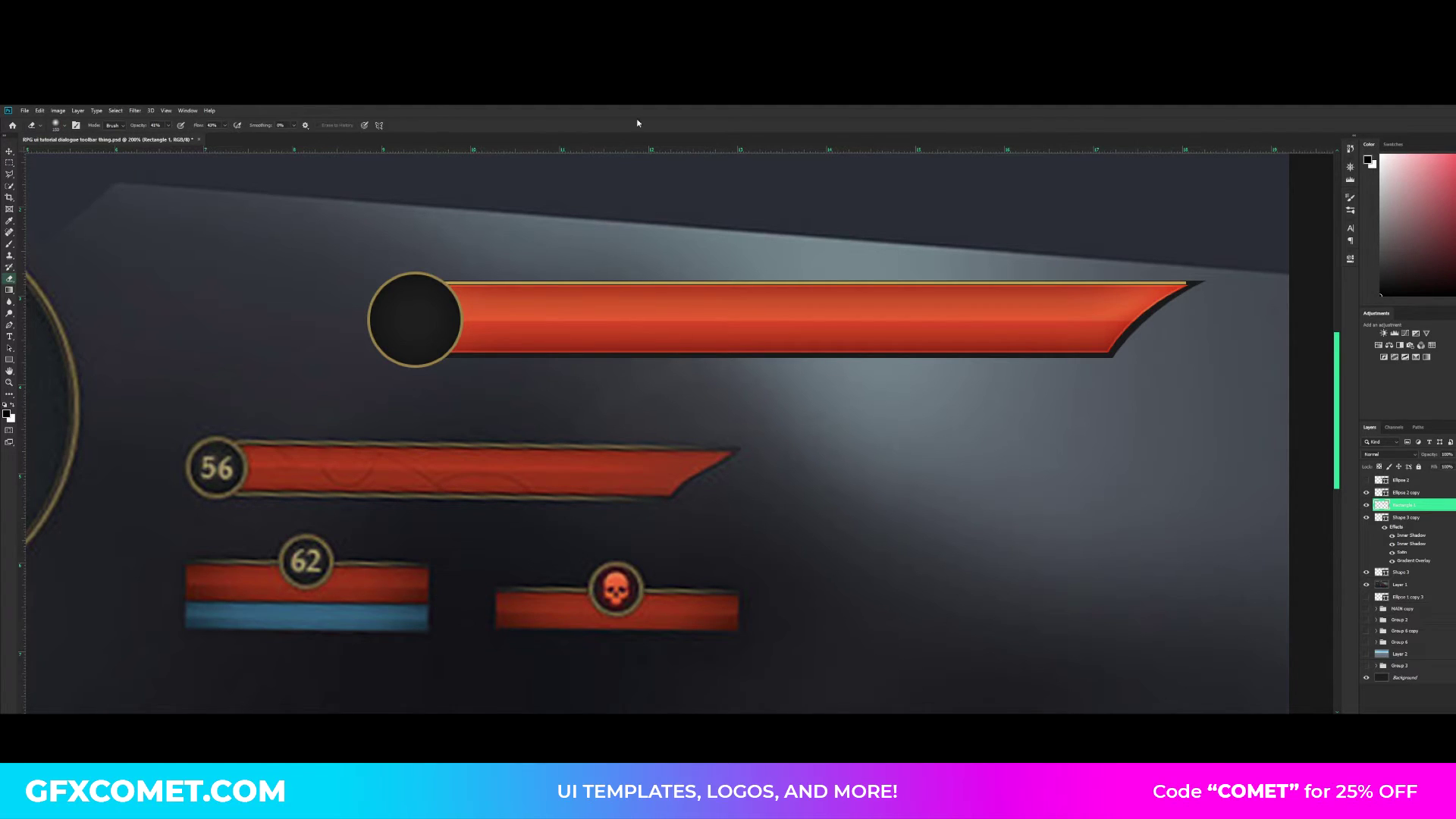
# - Enlarge the eraser brush and softly erase the gold line's right end so it fades out toward the bar's tip
pyautogui.press(']')
pyautogui.press(']')
pyautogui.press(']')
pyautogui.press(']')
pyautogui.press(']')
pyautogui.moveTo(1202, 276); pyautogui.dragTo(1002, 351)
pyautogui.moveTo(1114, 367); pyautogui.dragTo(956, 392)
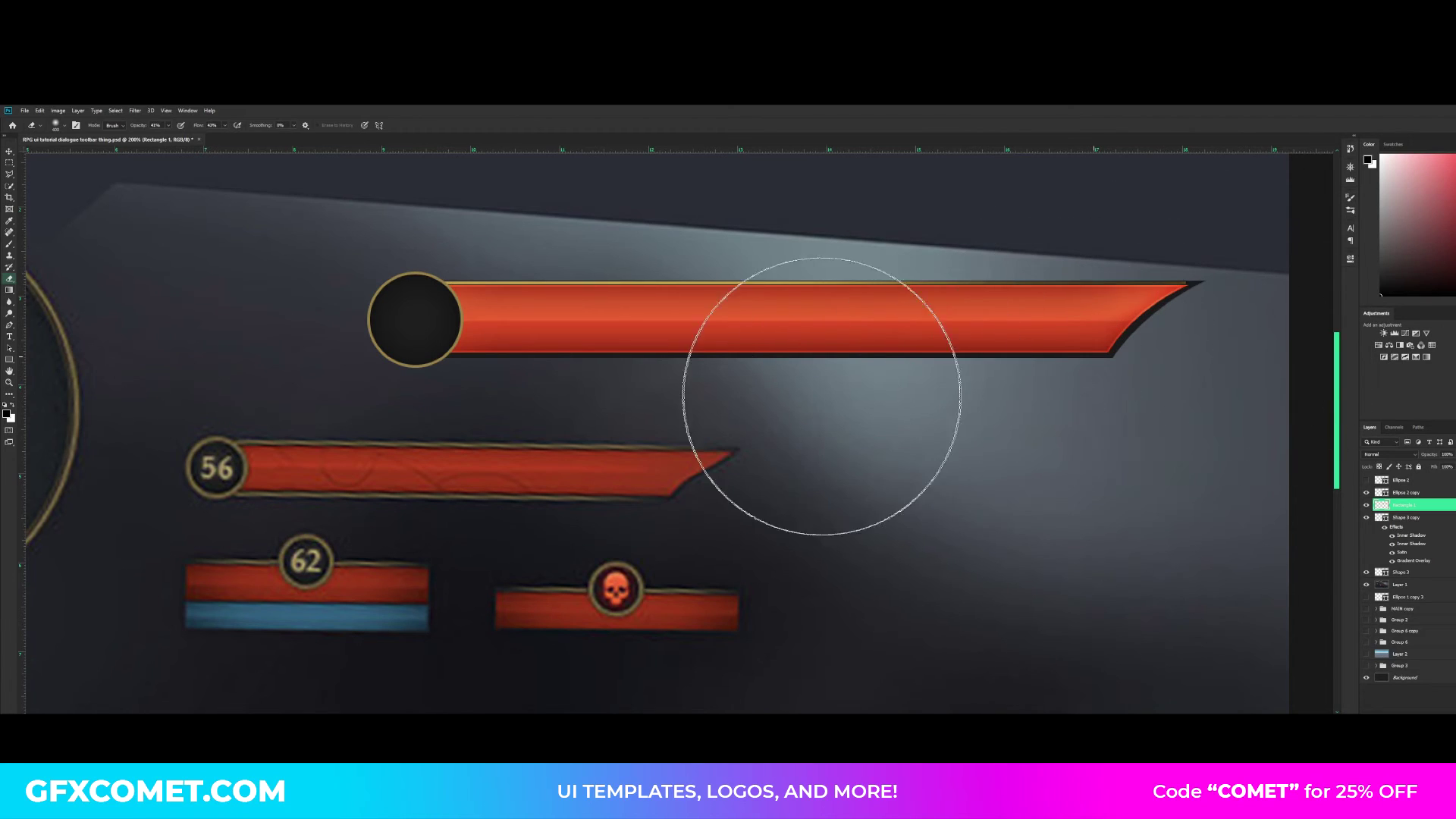
pyautogui.moveTo(822, 396)
pyautogui.mouseDown()
pyautogui.moveTo(967, 399)
pyautogui.moveTo(1144, 357)
pyautogui.mouseUp()
# - Duplicate the faded gold line onto the bar's lower edge, and reselect the original line's layer
pyautogui.press('v')
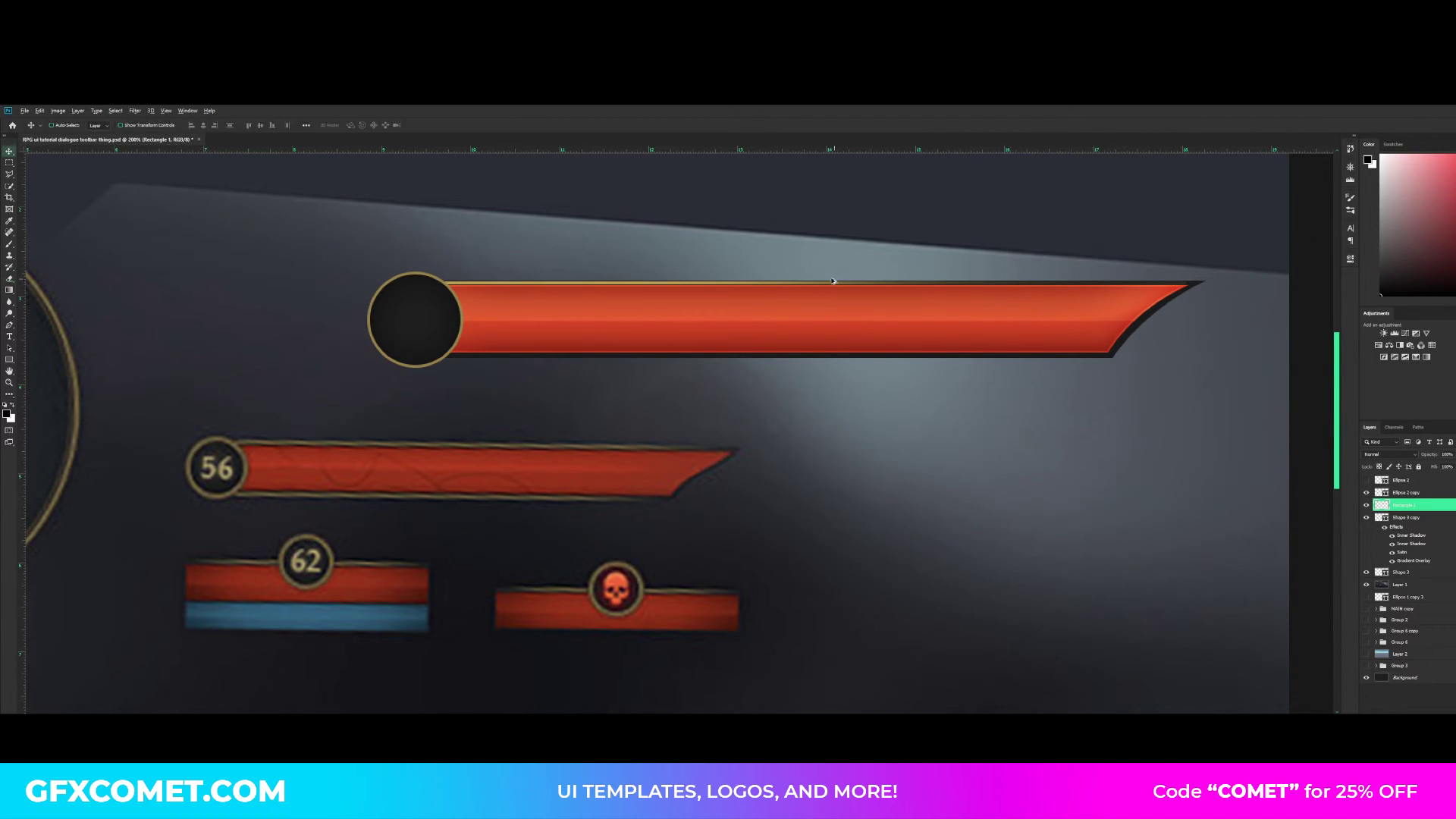
pyautogui.moveTo(833, 282); pyautogui.dragTo(790, 328)
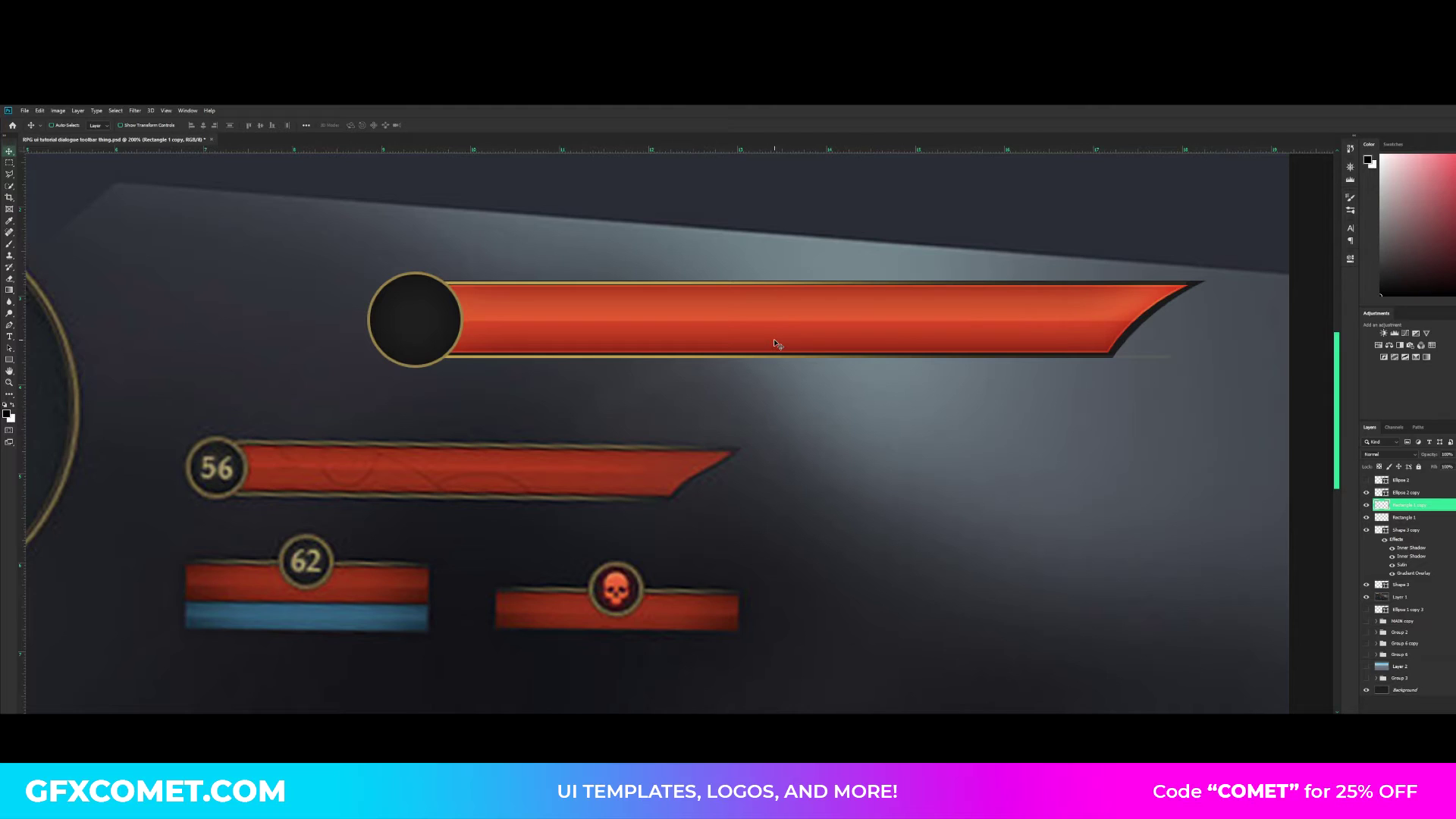
pyautogui.click(1430, 521)
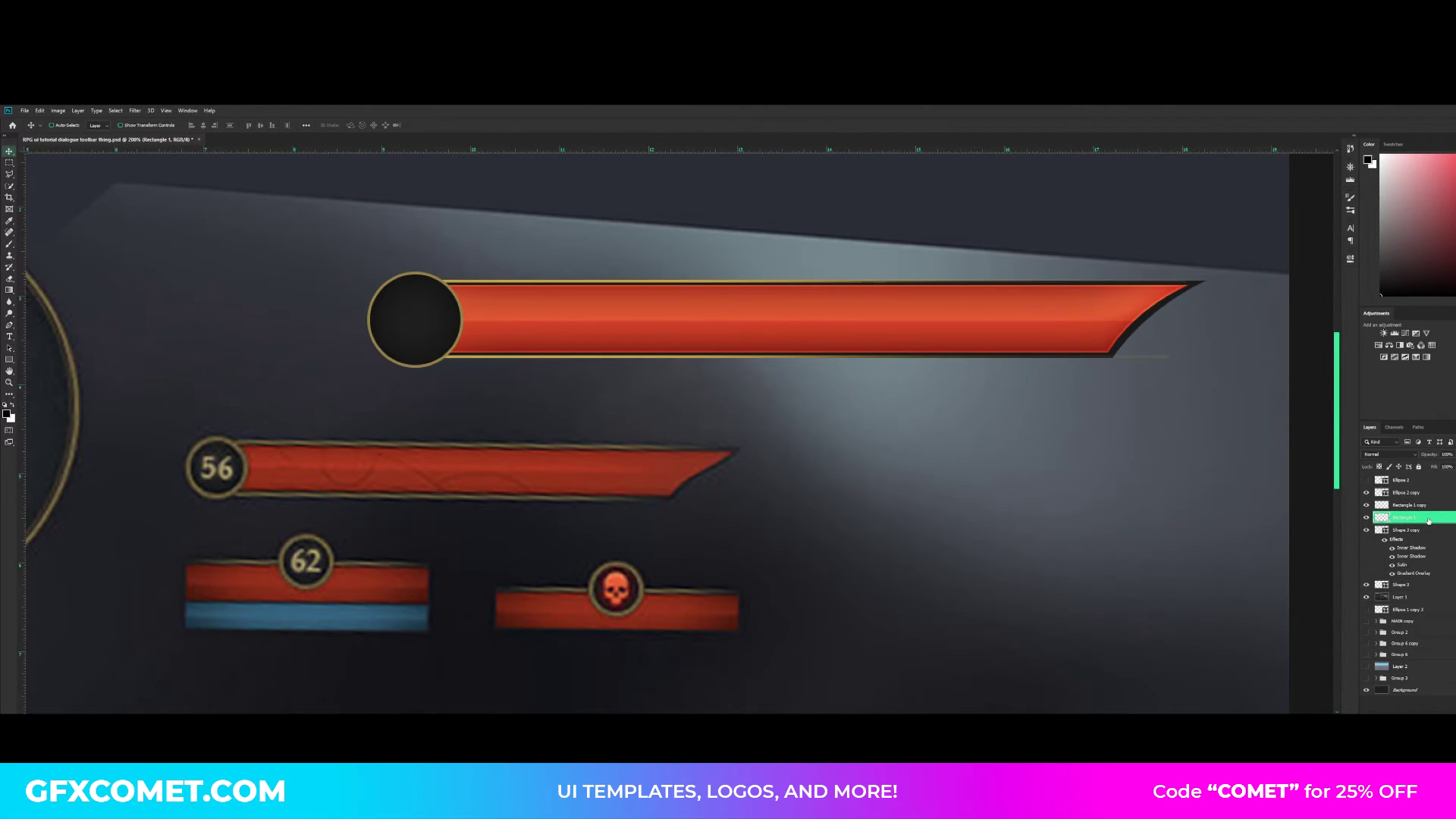
# - Add a thin outside stroke to the dark border shape, coloured with the border's dark grey (RGB 27, 27, 27), and save the document
pyautogui.keyDown('ctrl'); pyautogui.click(1154, 306); pyautogui.keyUp('ctrl')
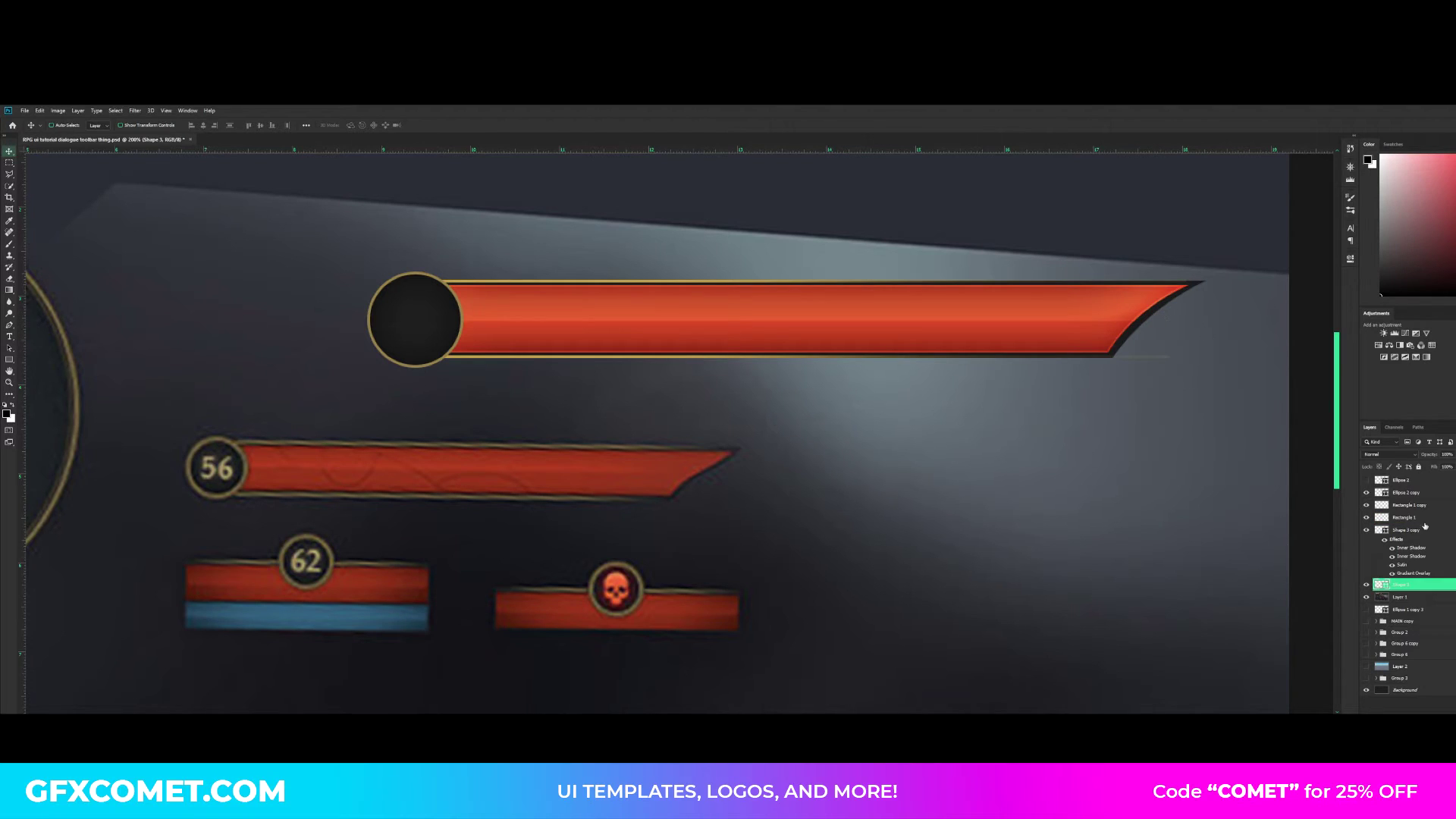
pyautogui.doubleClick(1450, 587)
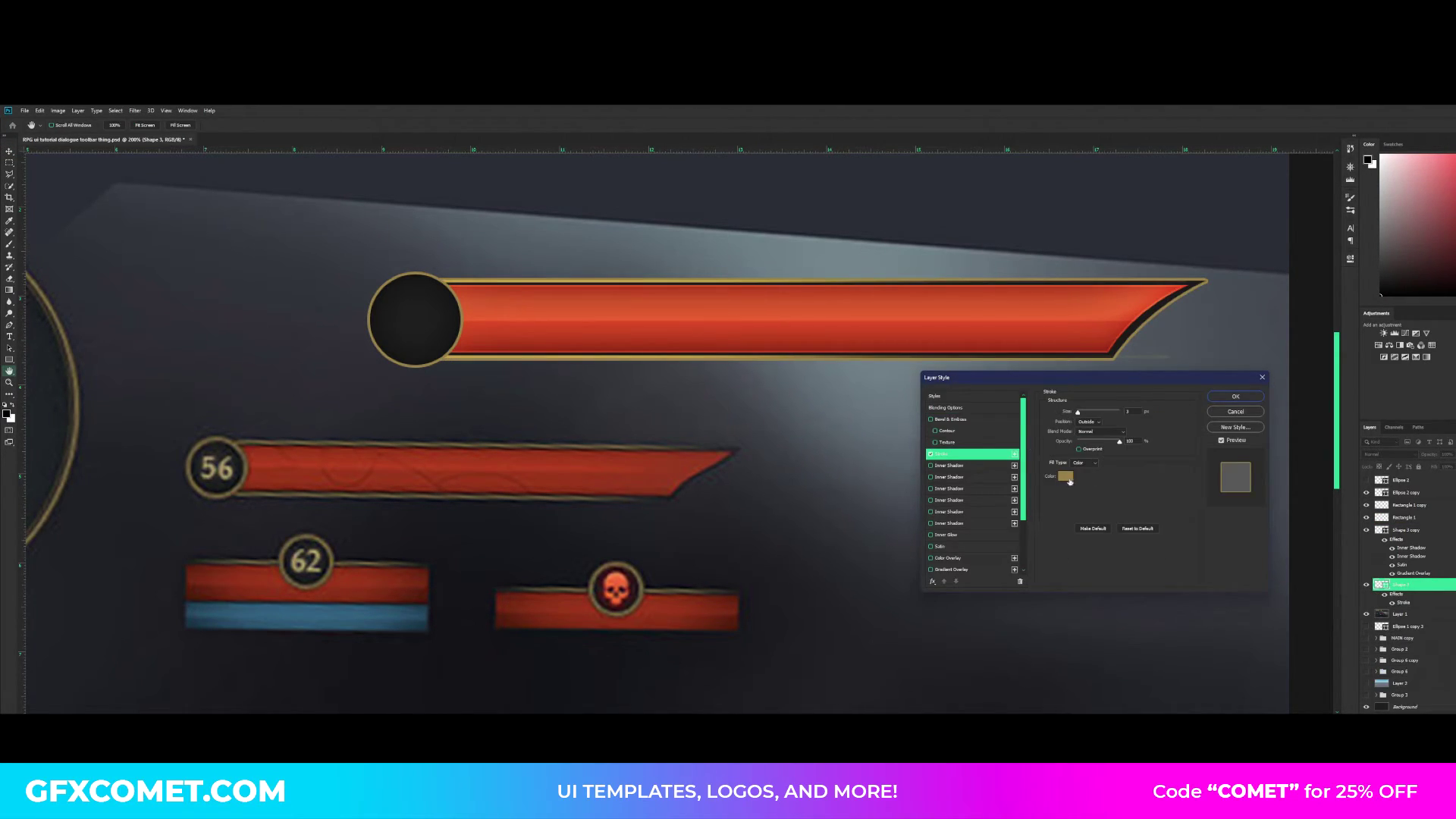
pyautogui.click(1070, 480)
pyautogui.click(1143, 315)
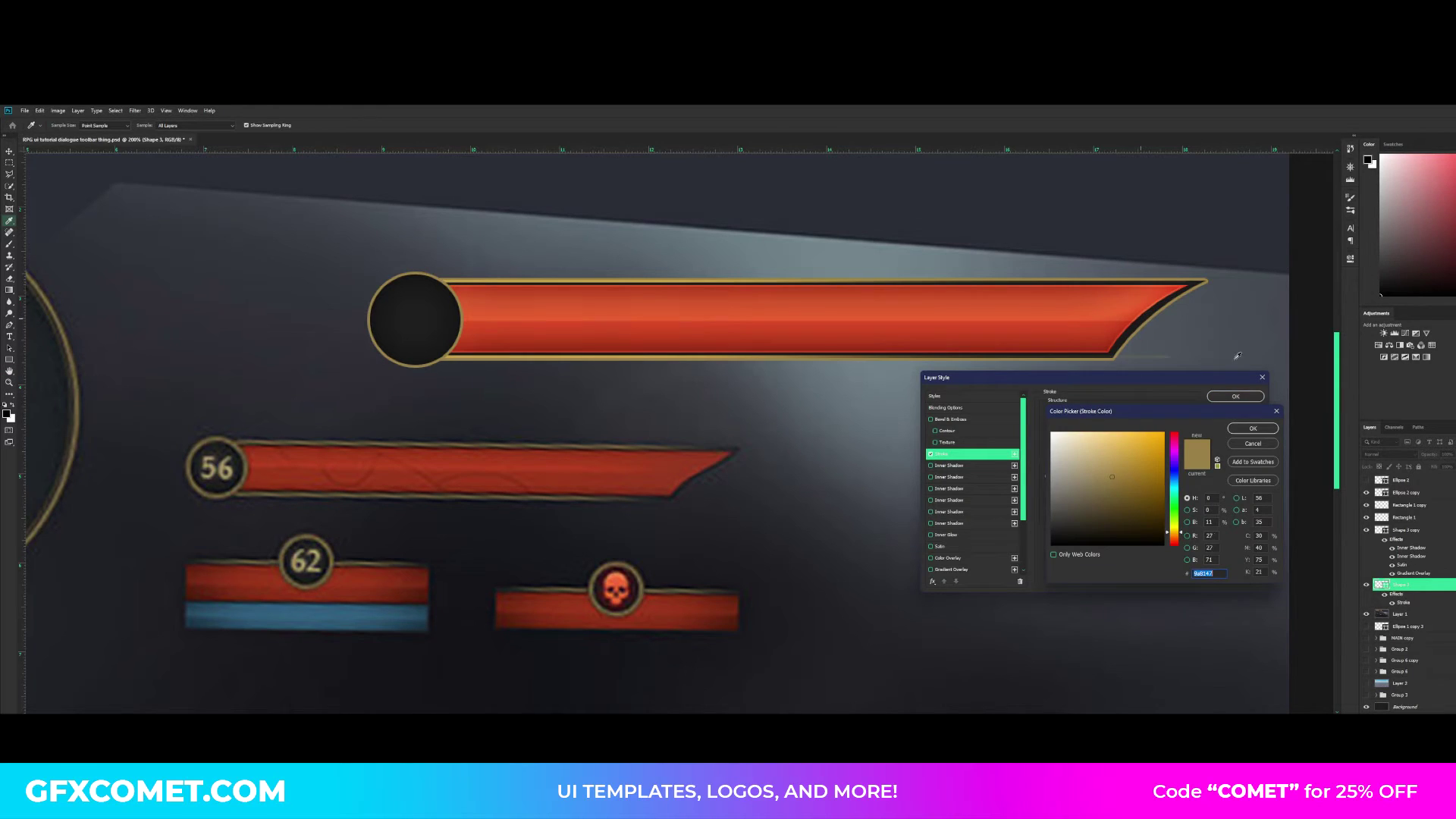
pyautogui.click(1269, 433)
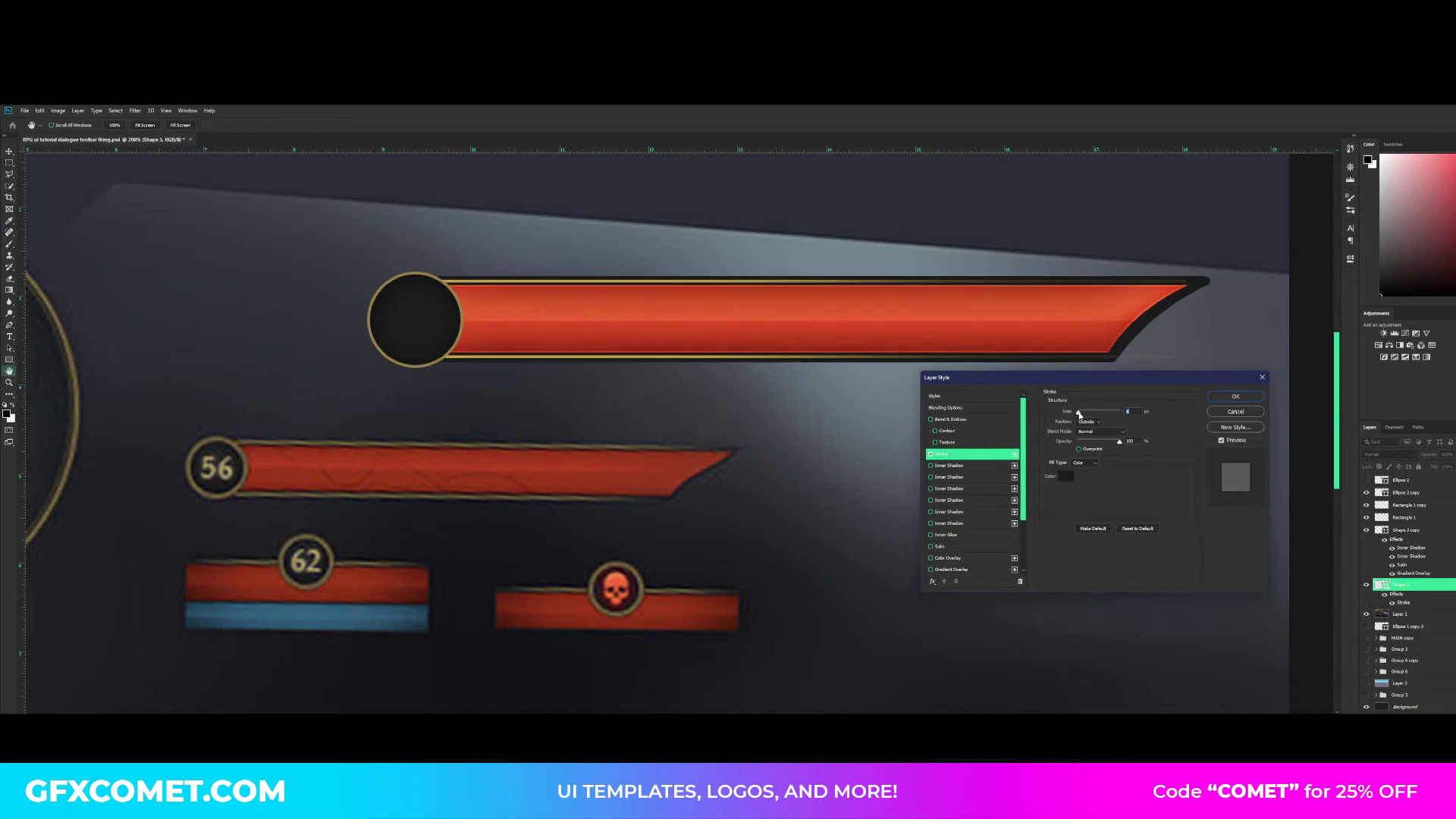
pyautogui.moveTo(1080, 414); pyautogui.dragTo(1081, 416)
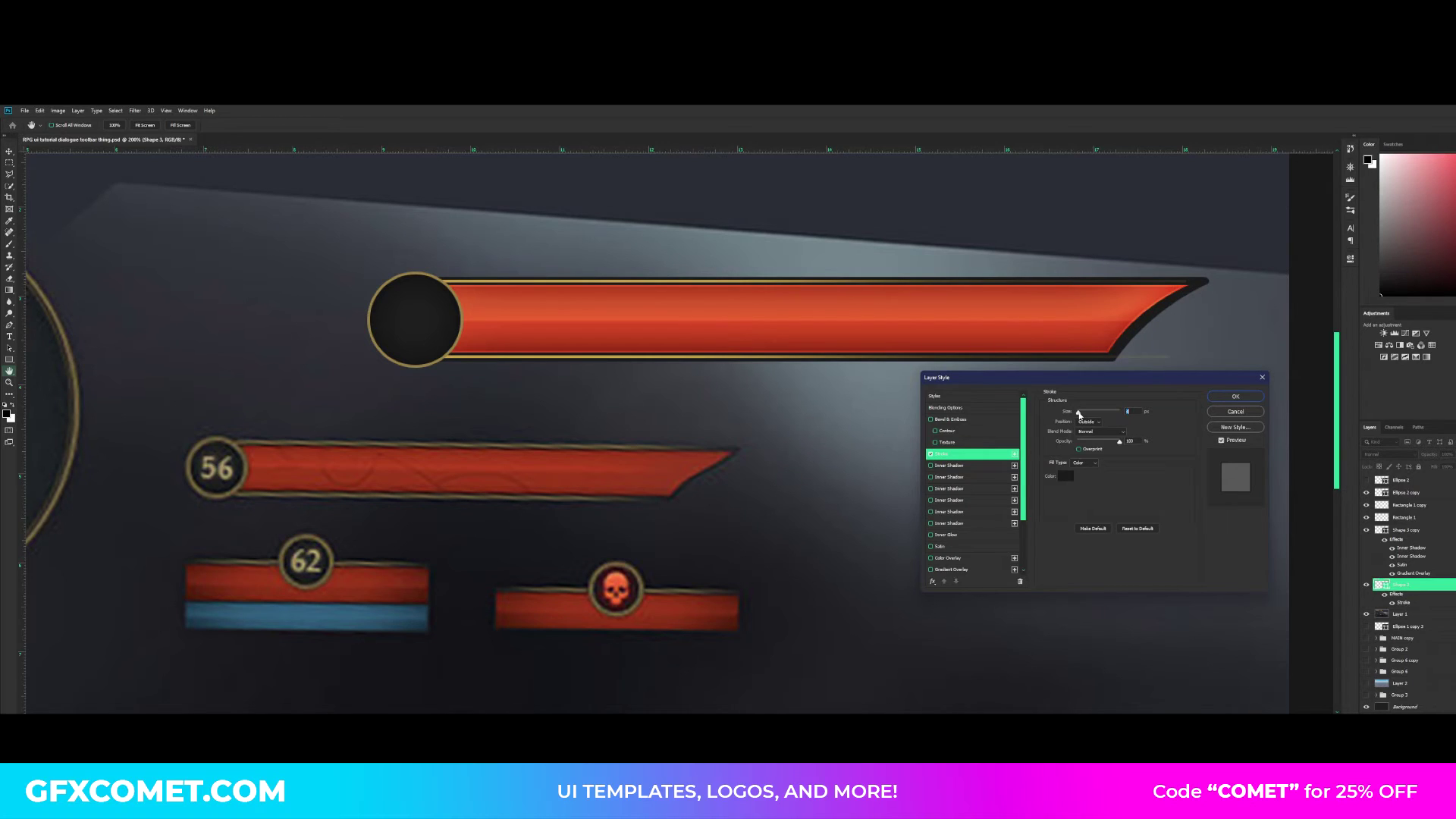
pyautogui.click(1235, 396)
pyautogui.hotkey('ctrl', 's')
pyautogui.hotkey('ctrl', '-')
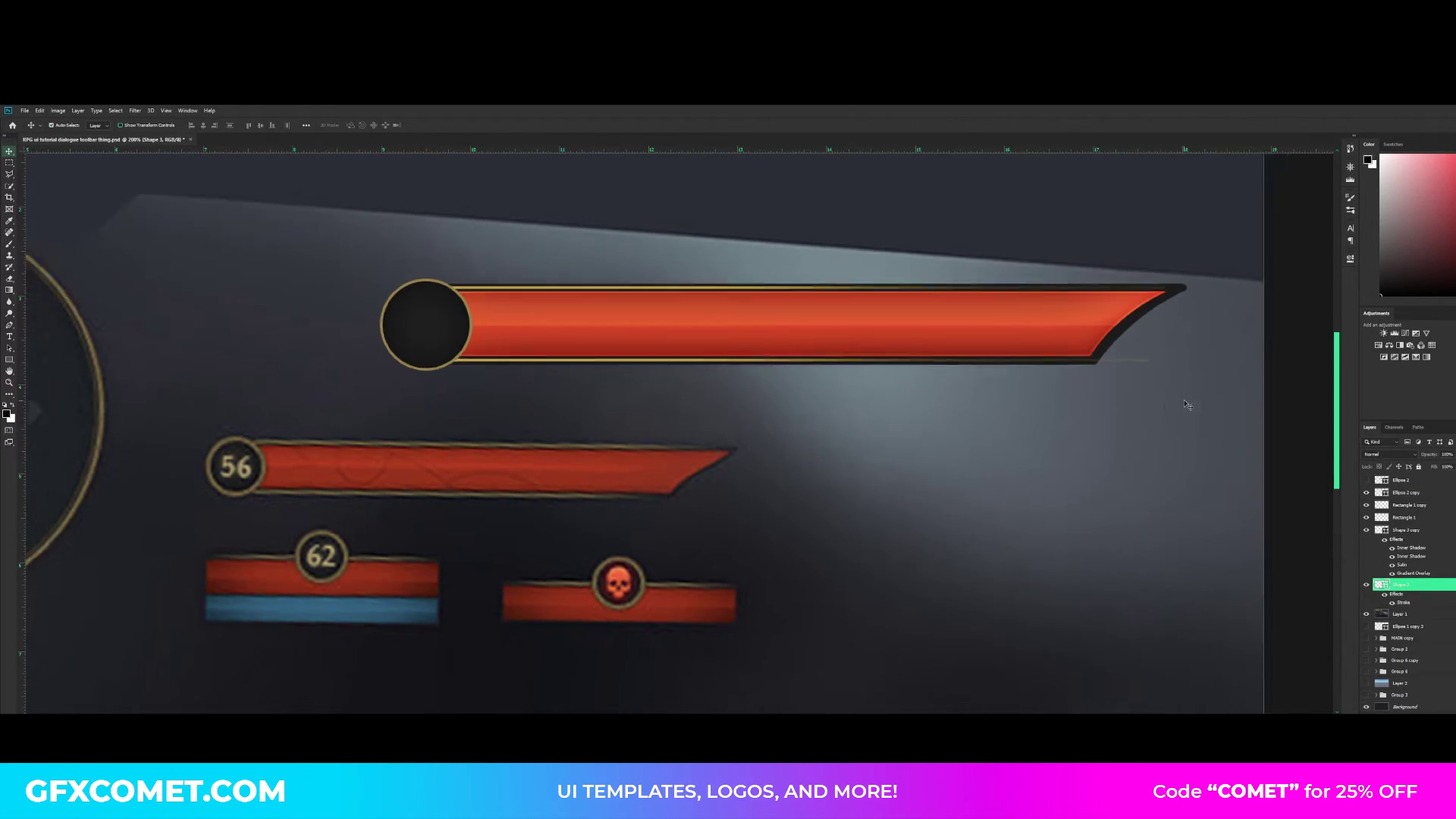
# - Hide the reference image layer and collapse the effects lists of the bar's two shape layers
pyautogui.hotkey('ctrl', '+')
pyautogui.hotkey('ctrl', '-')
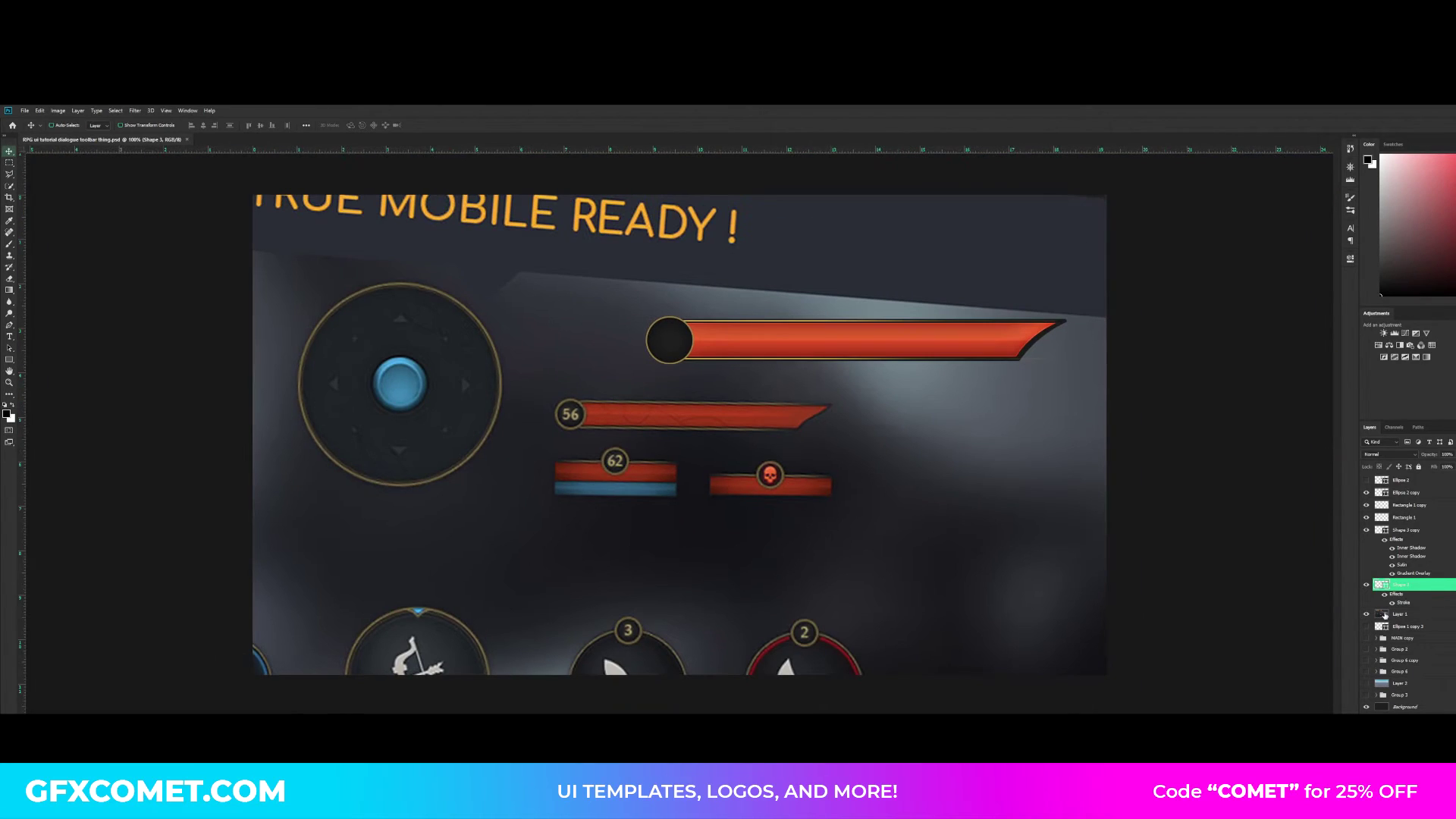
pyautogui.click(1367, 615)
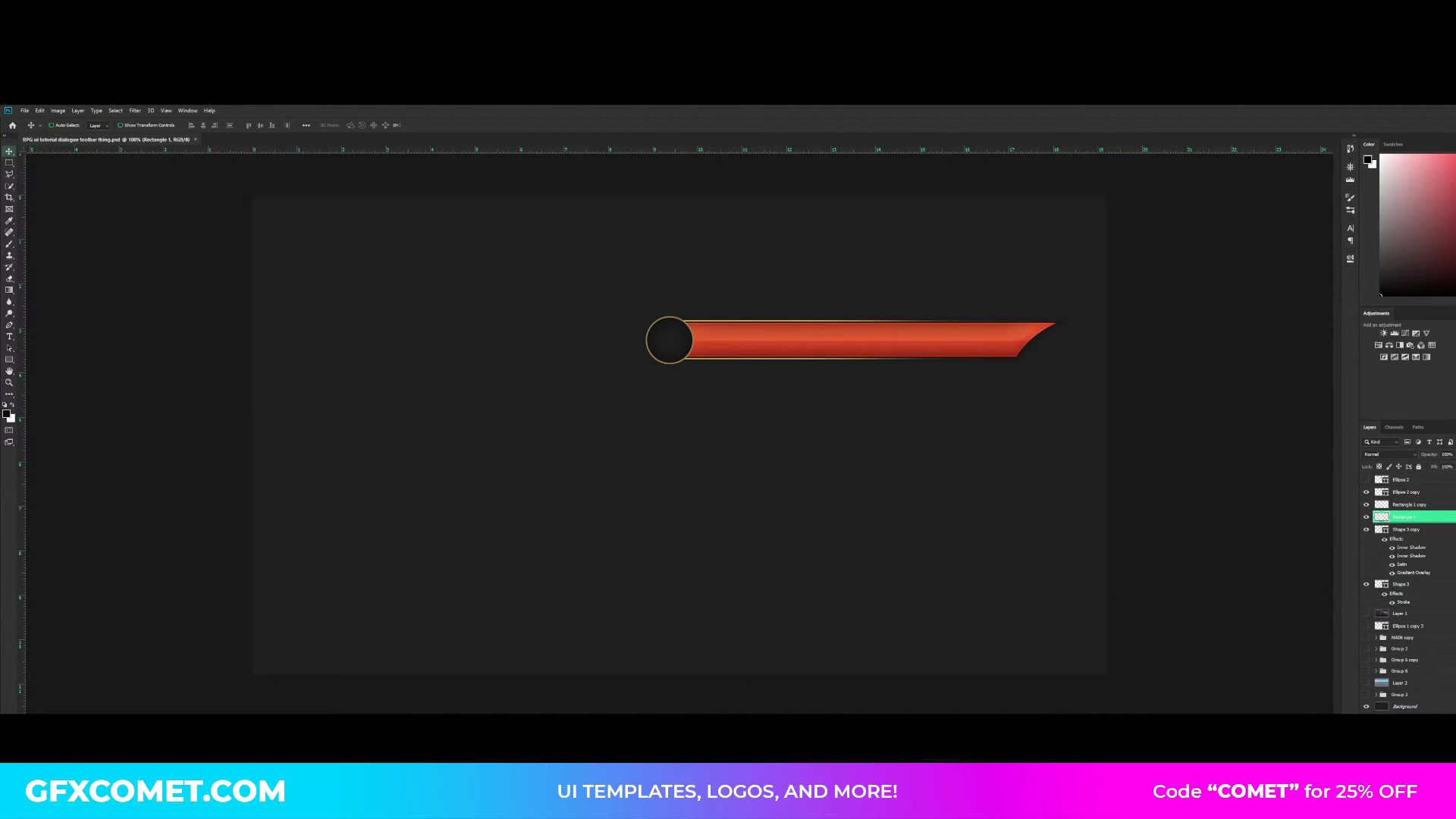
pyautogui.click(1453, 531)
pyautogui.click(1453, 542)
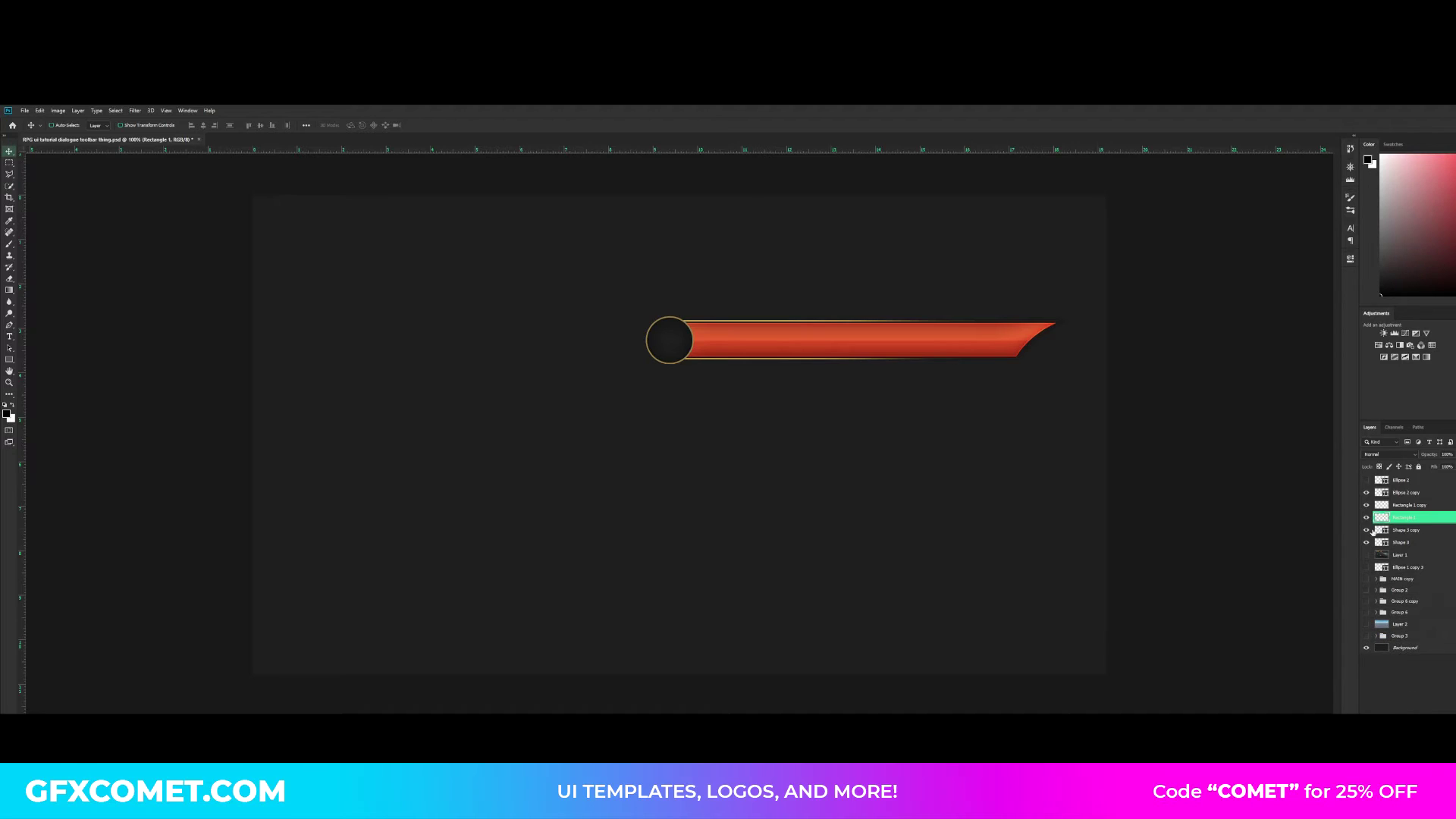
# - Group the two gold lines, red fill and dark border layers, duplicate the group, and hide the original group
pyautogui.click(1367, 529)
pyautogui.click(1367, 529)
pyautogui.click(1367, 517)
pyautogui.click(1367, 516)
pyautogui.click(1367, 505)
pyautogui.click(1367, 504)
pyautogui.click(1417, 505)
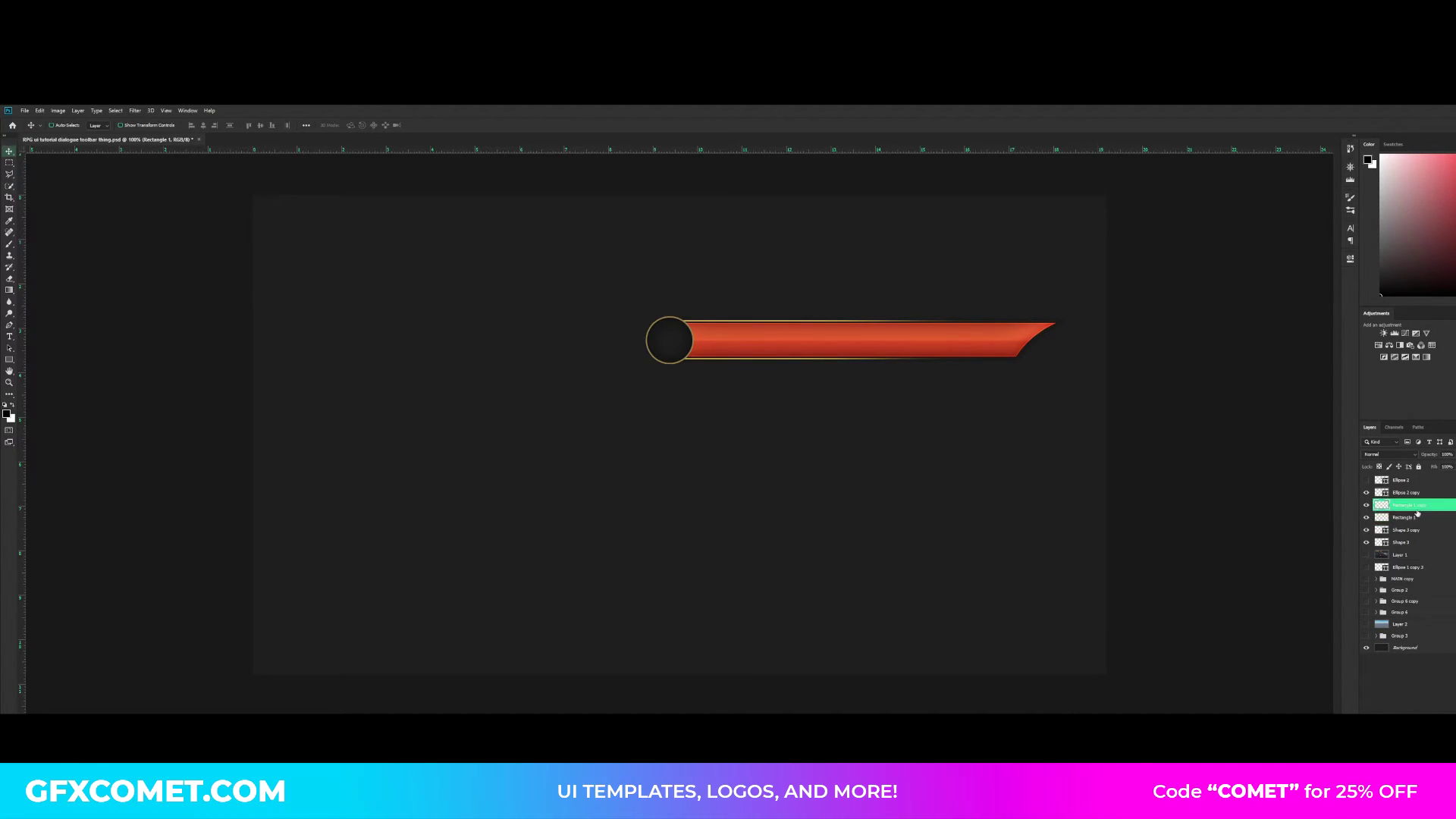
pyautogui.keyDown('shift'); pyautogui.click(1423, 543); pyautogui.keyUp('shift')
pyautogui.hotkey('ctrl', 'g')
pyautogui.hotkey('ctrl', 'j')
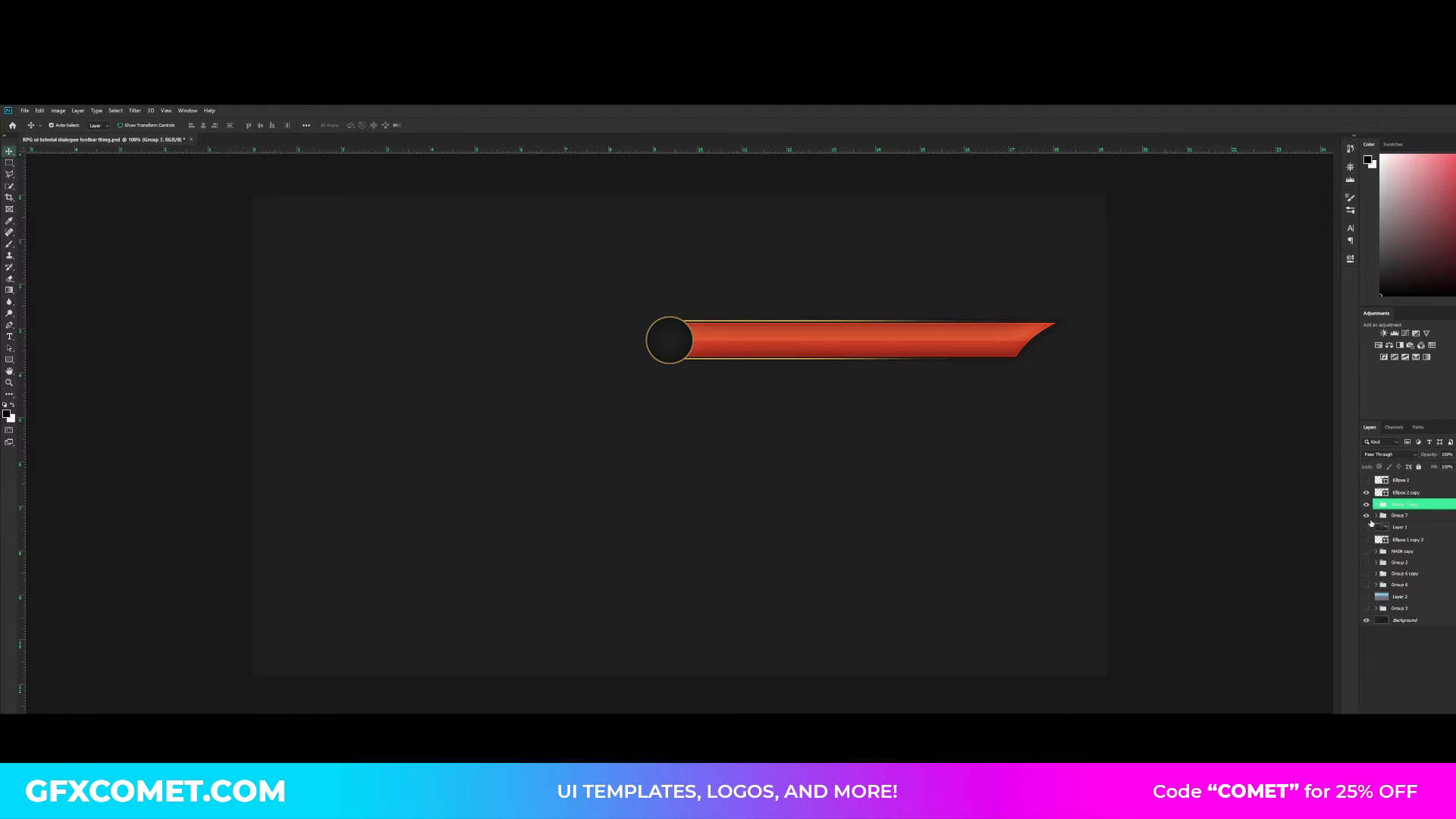
# - Squash the duplicated bar group vertically from its lower edge, keeping its width and upper edge
pyautogui.hotkey('ctrl', '+')
pyautogui.hotkey('ctrl', 't')
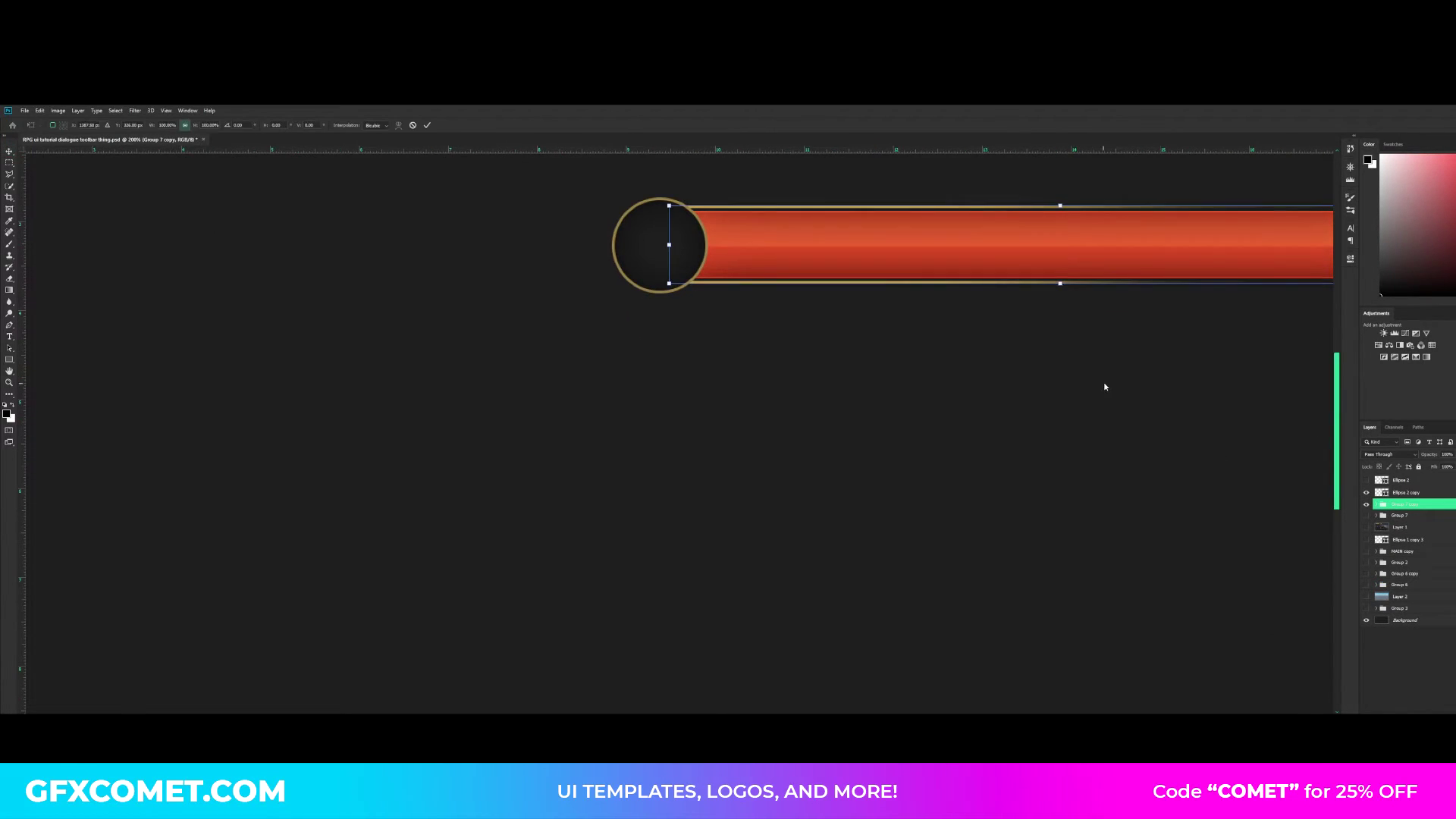
pyautogui.moveTo(1060, 286); pyautogui.dragTo(860, 294)
pyautogui.press('Return')
pyautogui.press('space')
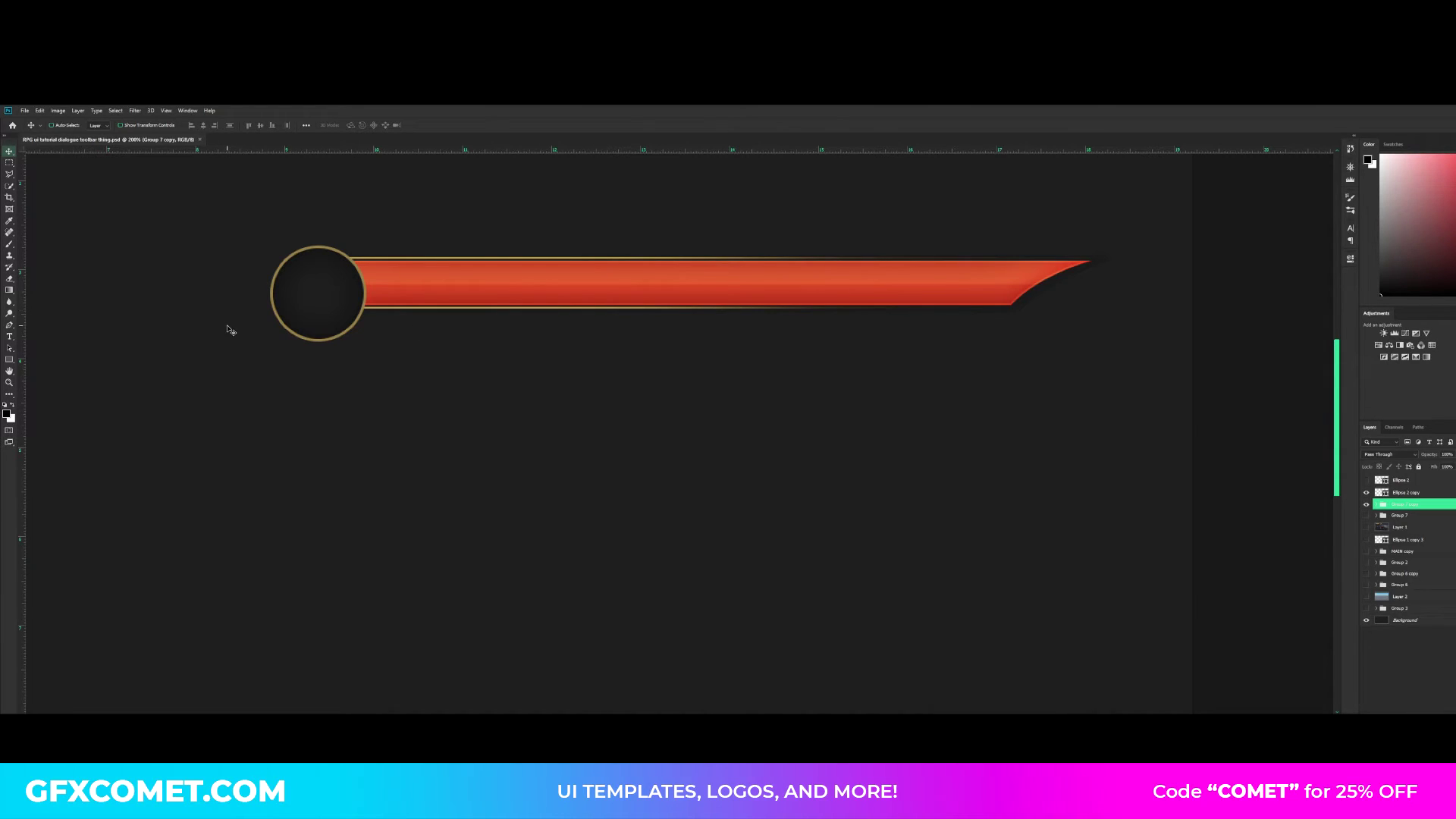
# - Draw a black rectangle about 778 by 36 px on a new layer beneath the bar group, extending it behind the level badge
pyautogui.rightClick(10, 360)
pyautogui.click(54, 360)
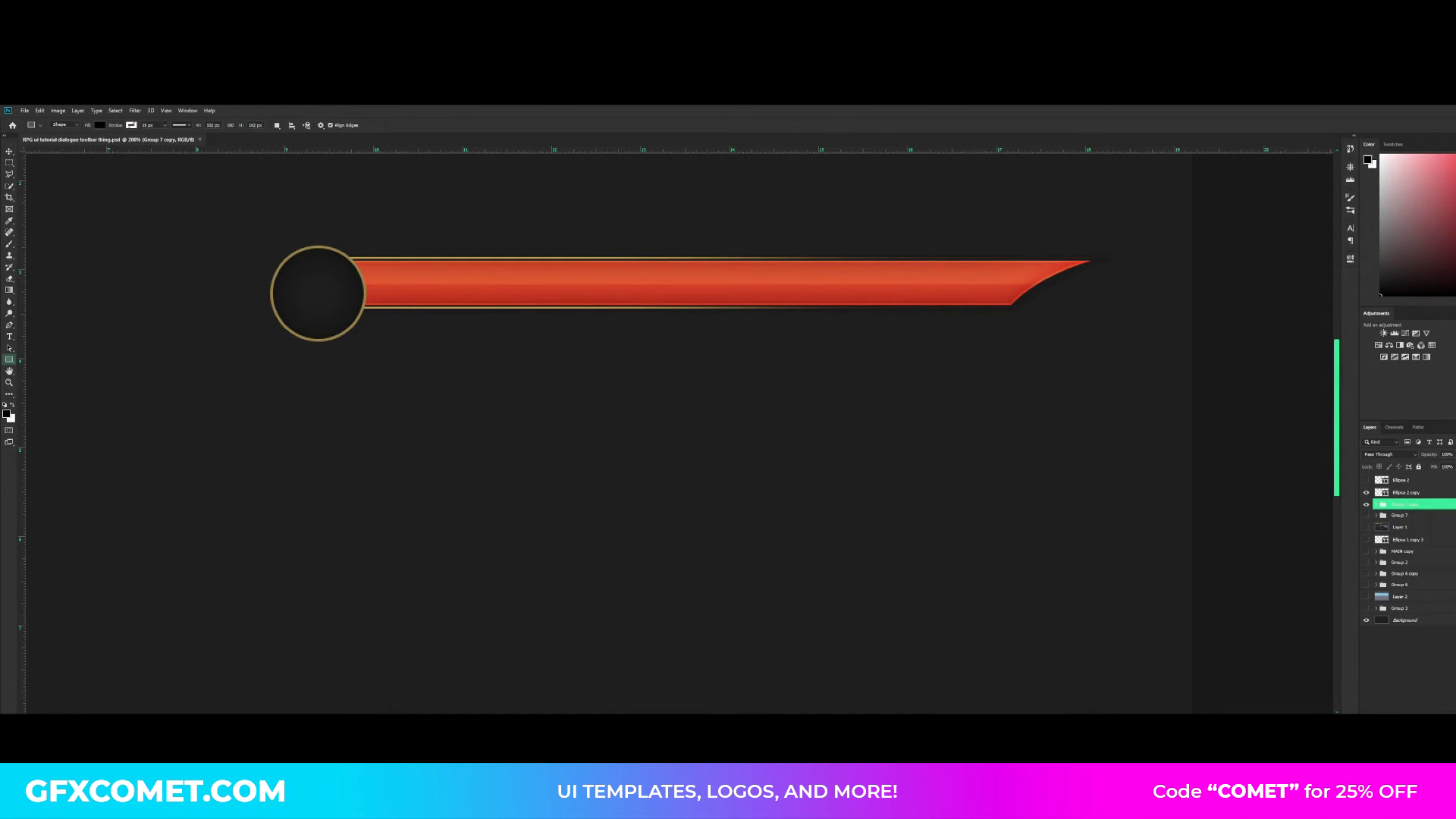
pyautogui.hotkey('ctrl', 'shift', 'alt', 'n')
pyautogui.moveTo(1428, 506); pyautogui.dragTo(1431, 522)
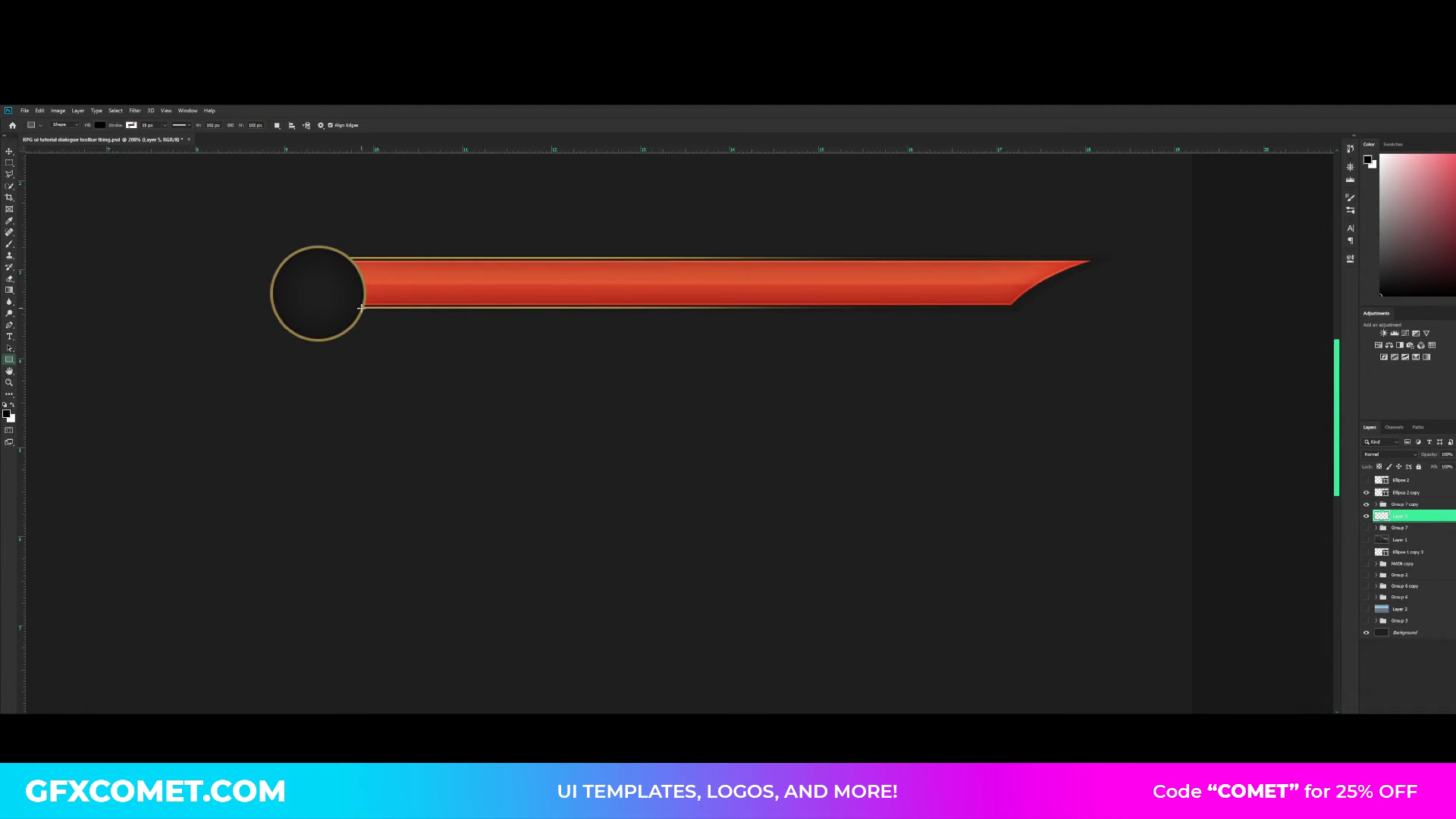
pyautogui.moveTo(356, 306); pyautogui.dragTo(1010, 338)
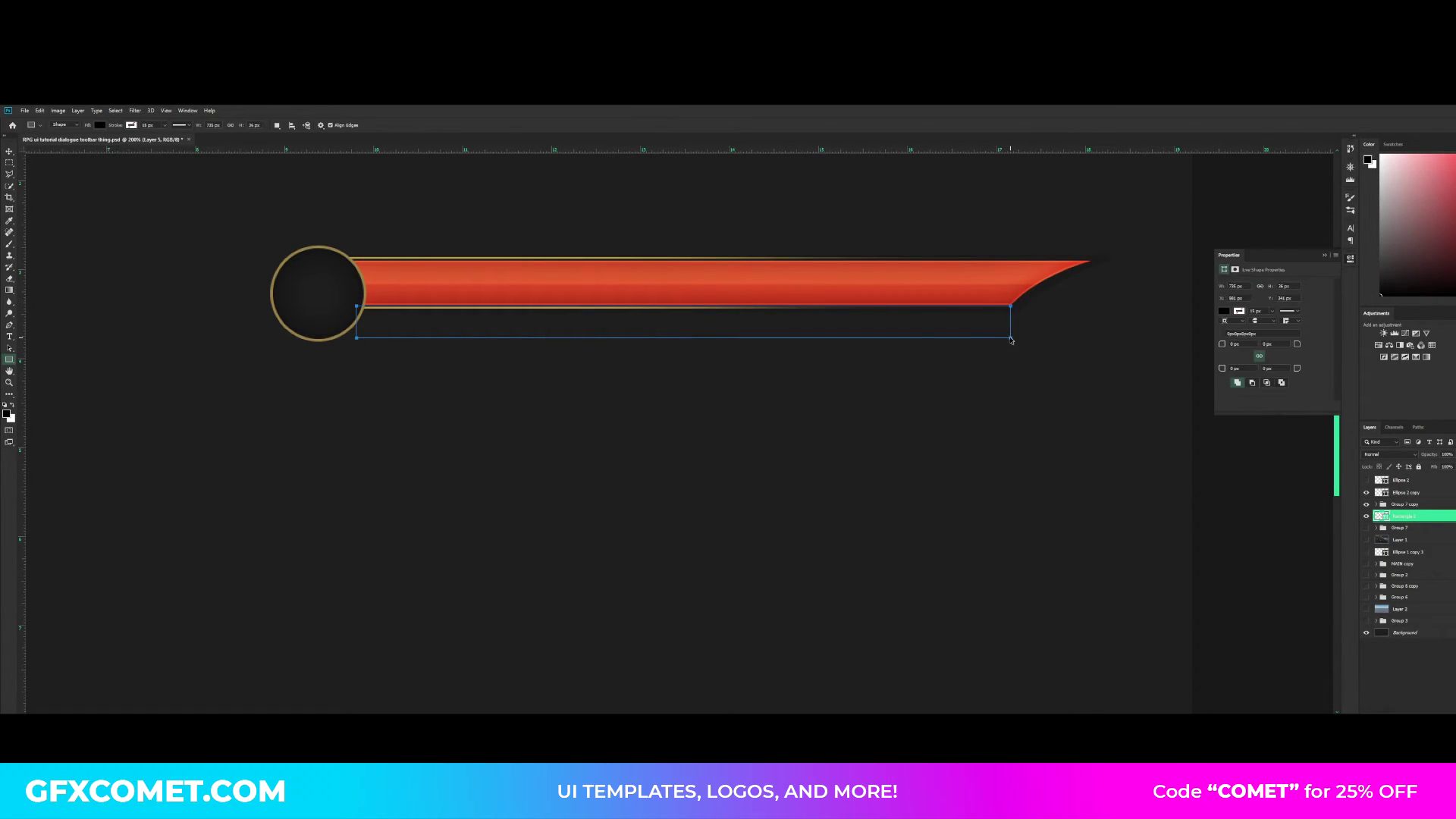
pyautogui.moveTo(356, 323); pyautogui.dragTo(319, 315)
pyautogui.press('Return')
pyautogui.press('Down')
# - Hide the Background layer and recolour the black rectangle with the border's dark grey (RGB 27, 27, 27)
pyautogui.click(1368, 632)
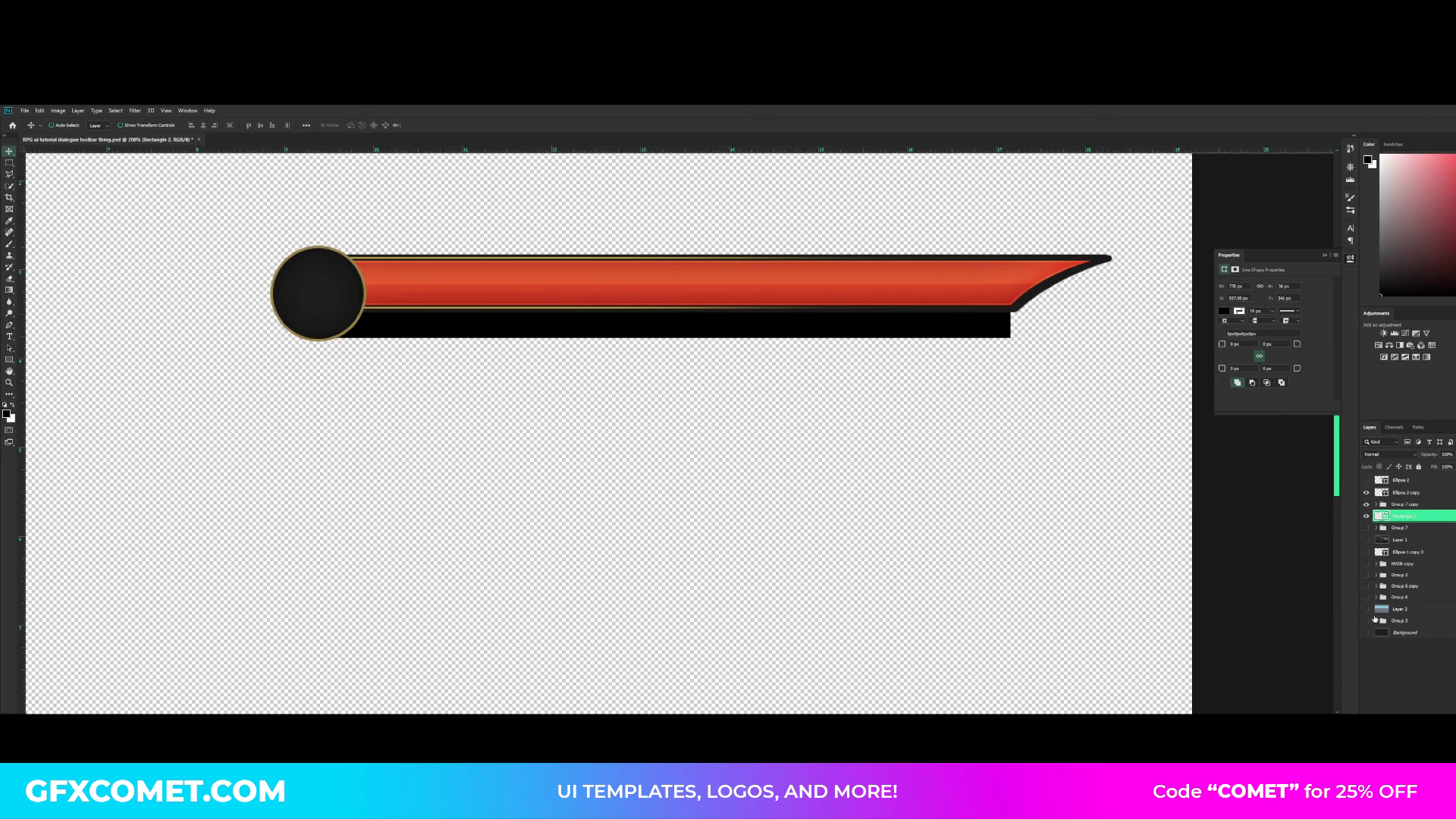
pyautogui.doubleClick(1383, 516)
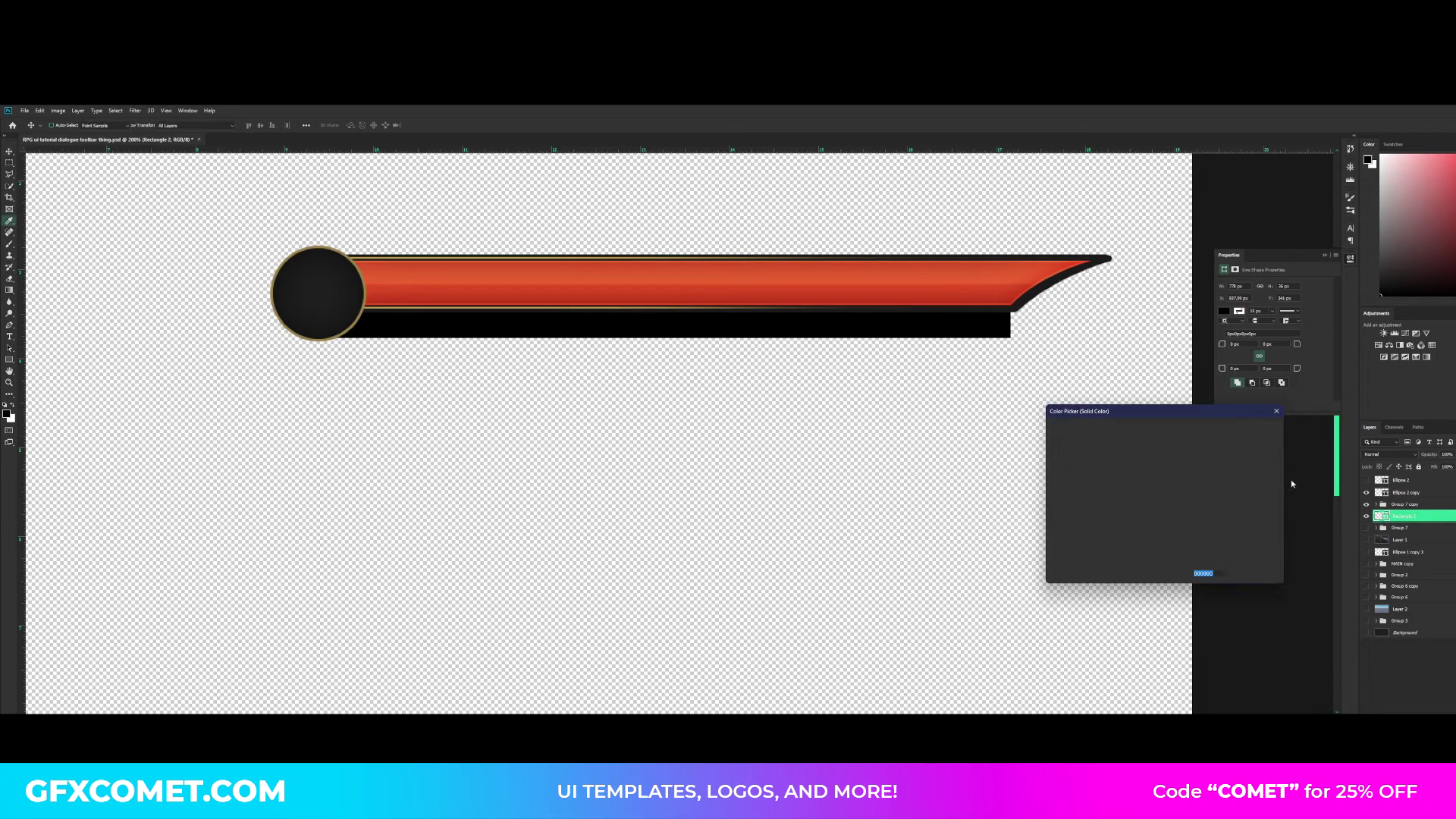
pyautogui.click(1030, 308)
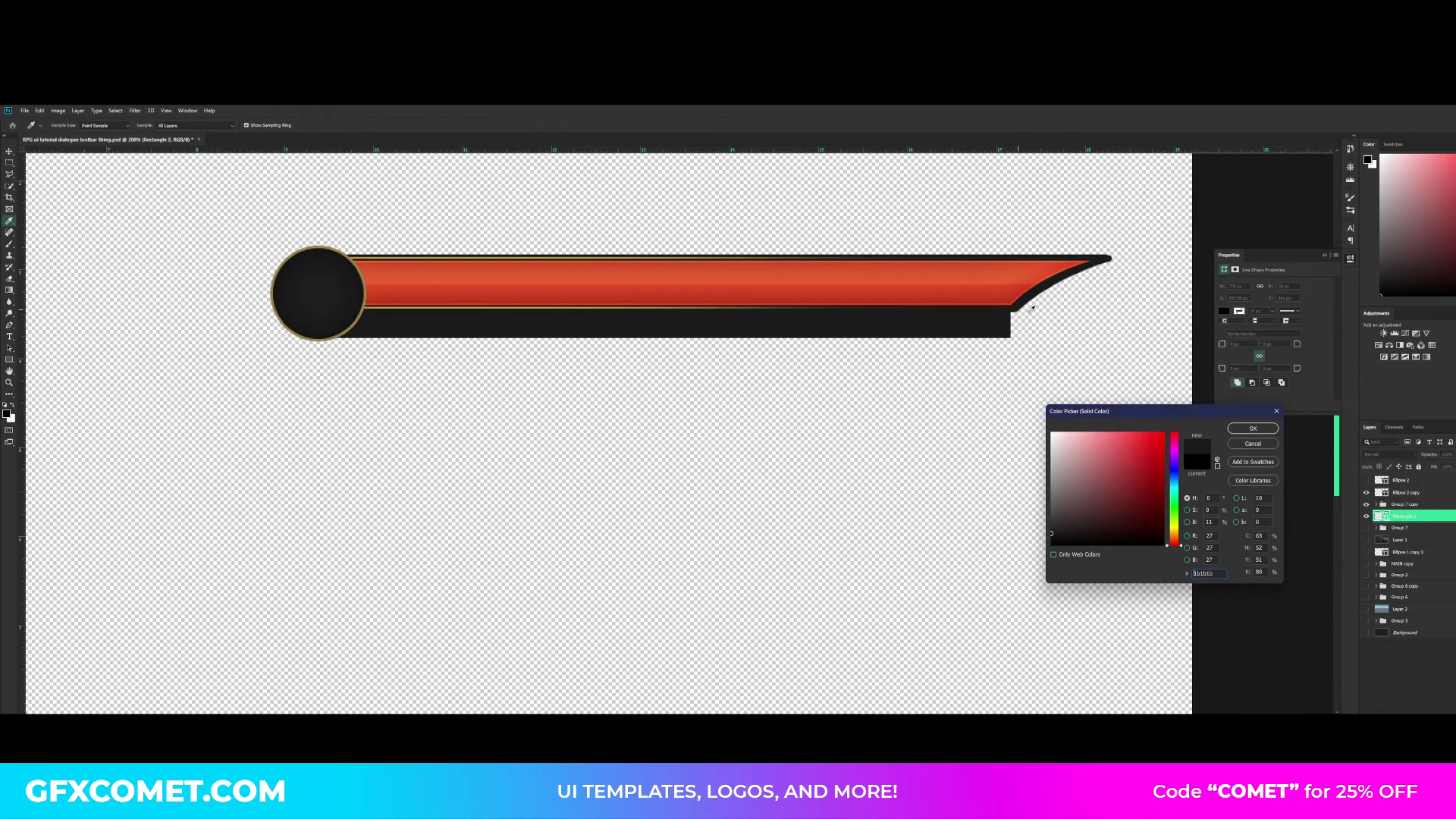
pyautogui.click(1265, 431)
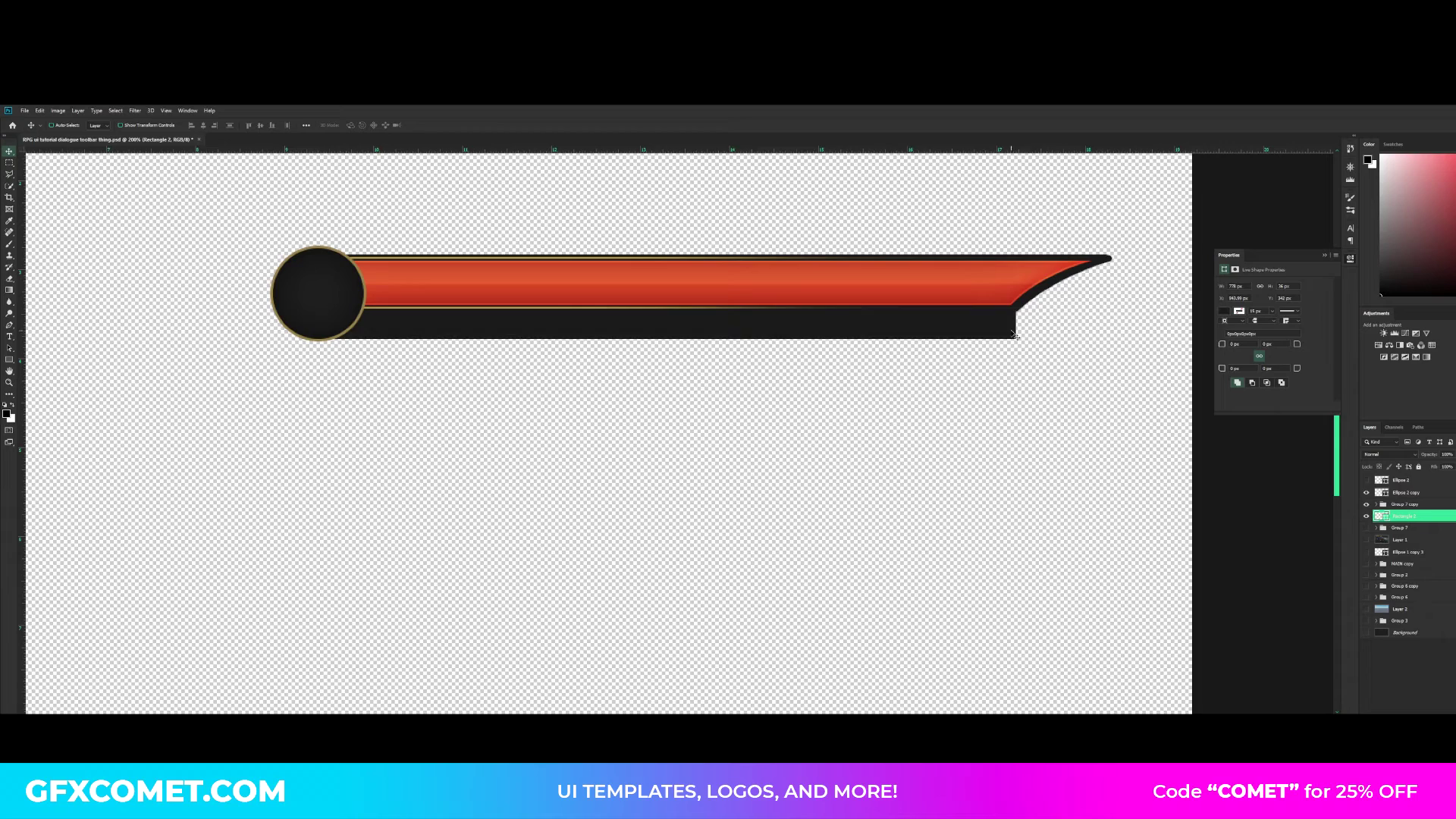
# - Align the dark grey rectangle under the bar's lower edge, save the document, and duplicate the rectangle
pyautogui.moveTo(1015, 335); pyautogui.dragTo(1011, 331)
pyautogui.press('Up')
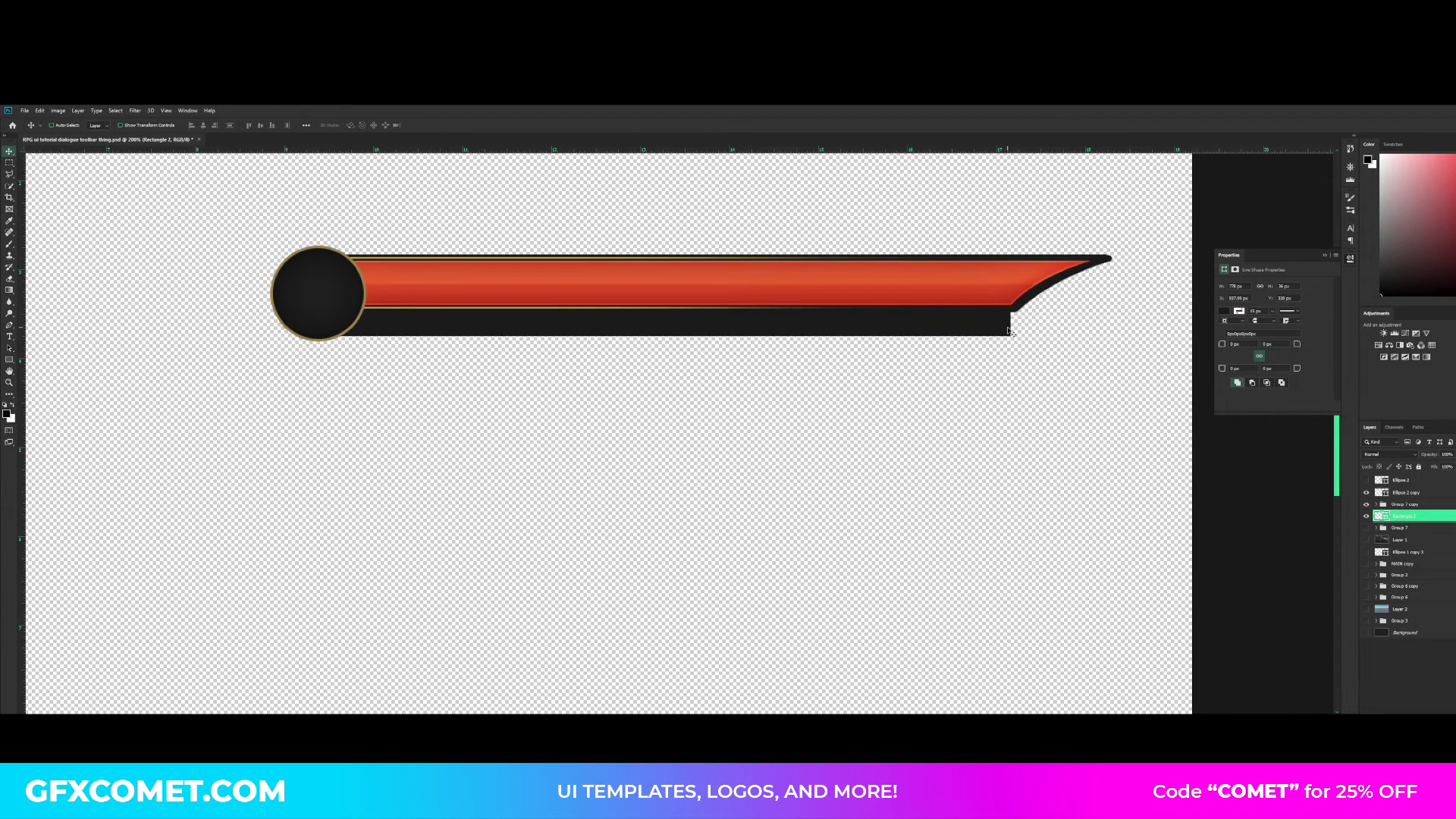
pyautogui.hotkey('alt', 'Down')
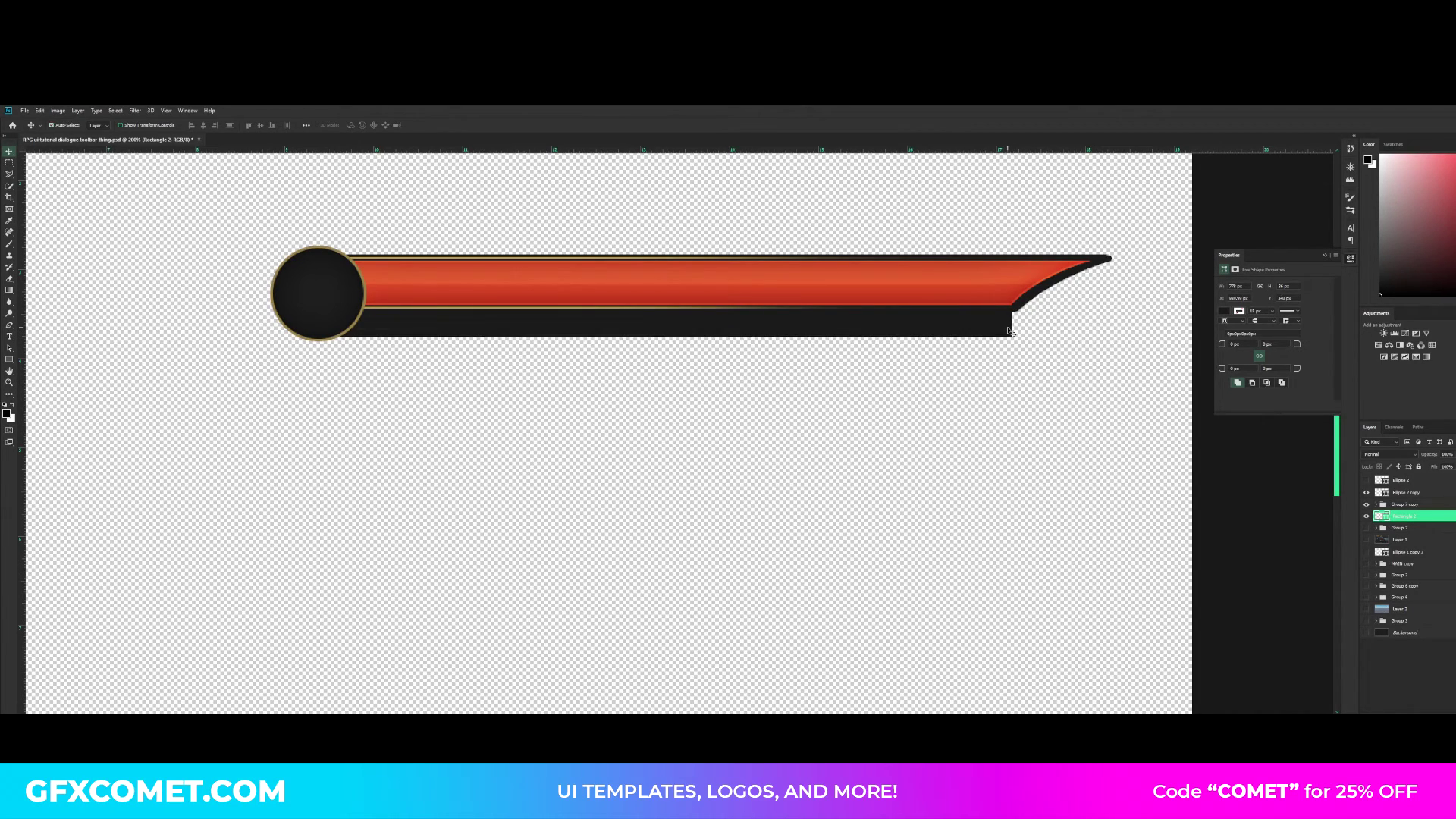
pyautogui.hotkey('ctrl', 's')
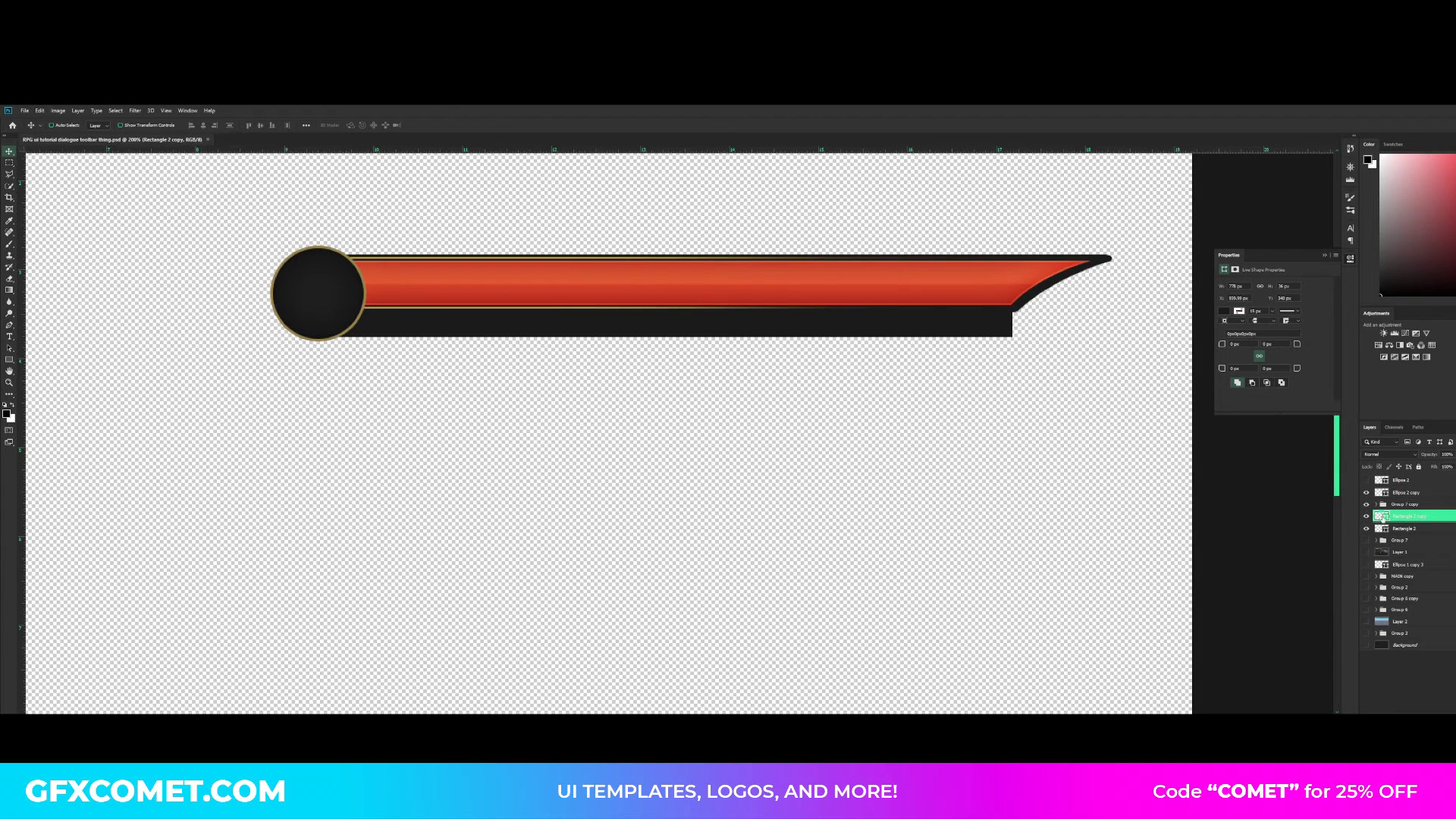
# - Recolour the duplicated rectangle light blue (RGB 70, 178, 246)
pyautogui.doubleClick(1379, 516)
pyautogui.click(1145, 449)
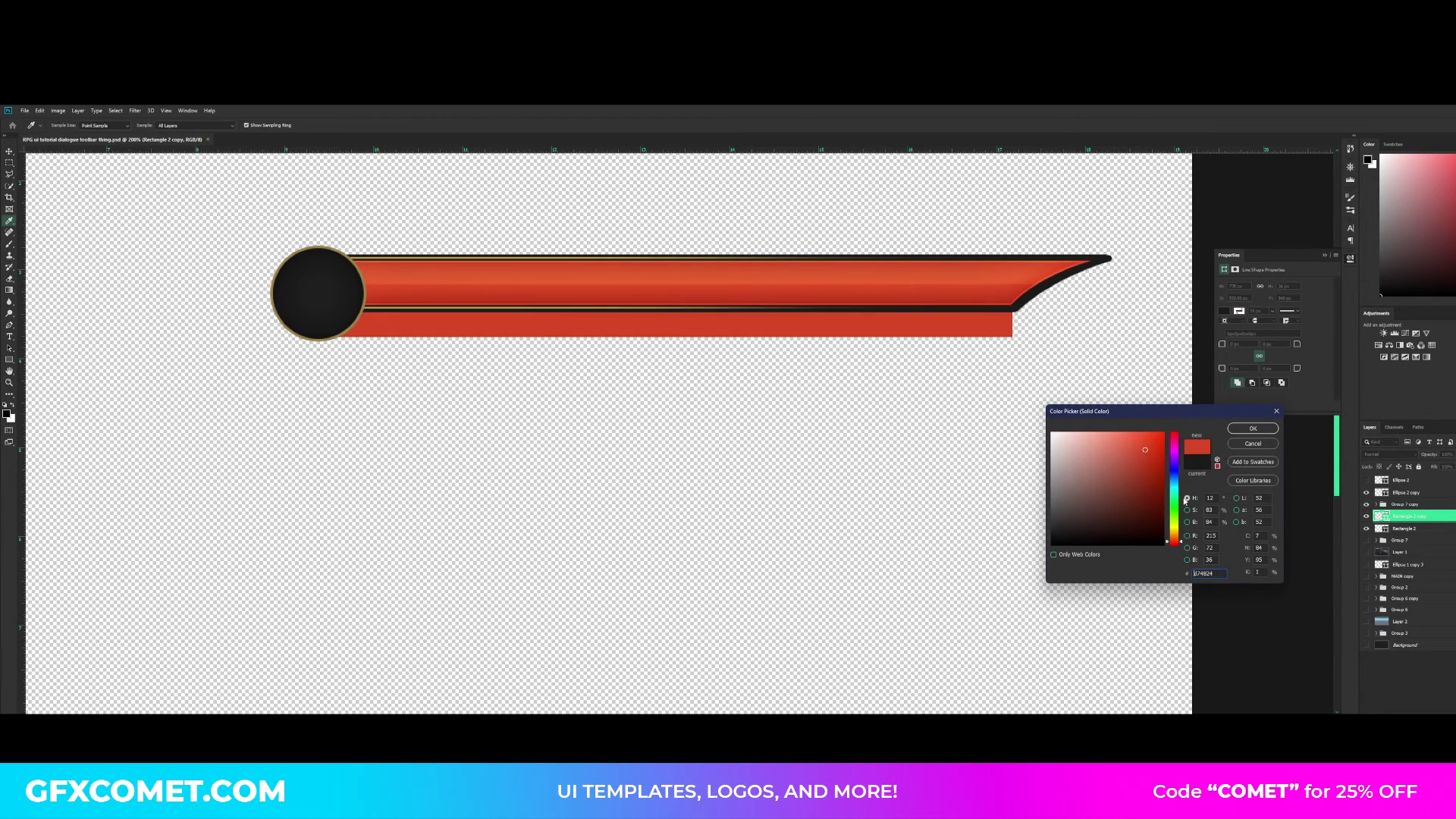
pyautogui.click(1173, 480)
pyautogui.click(1132, 436)
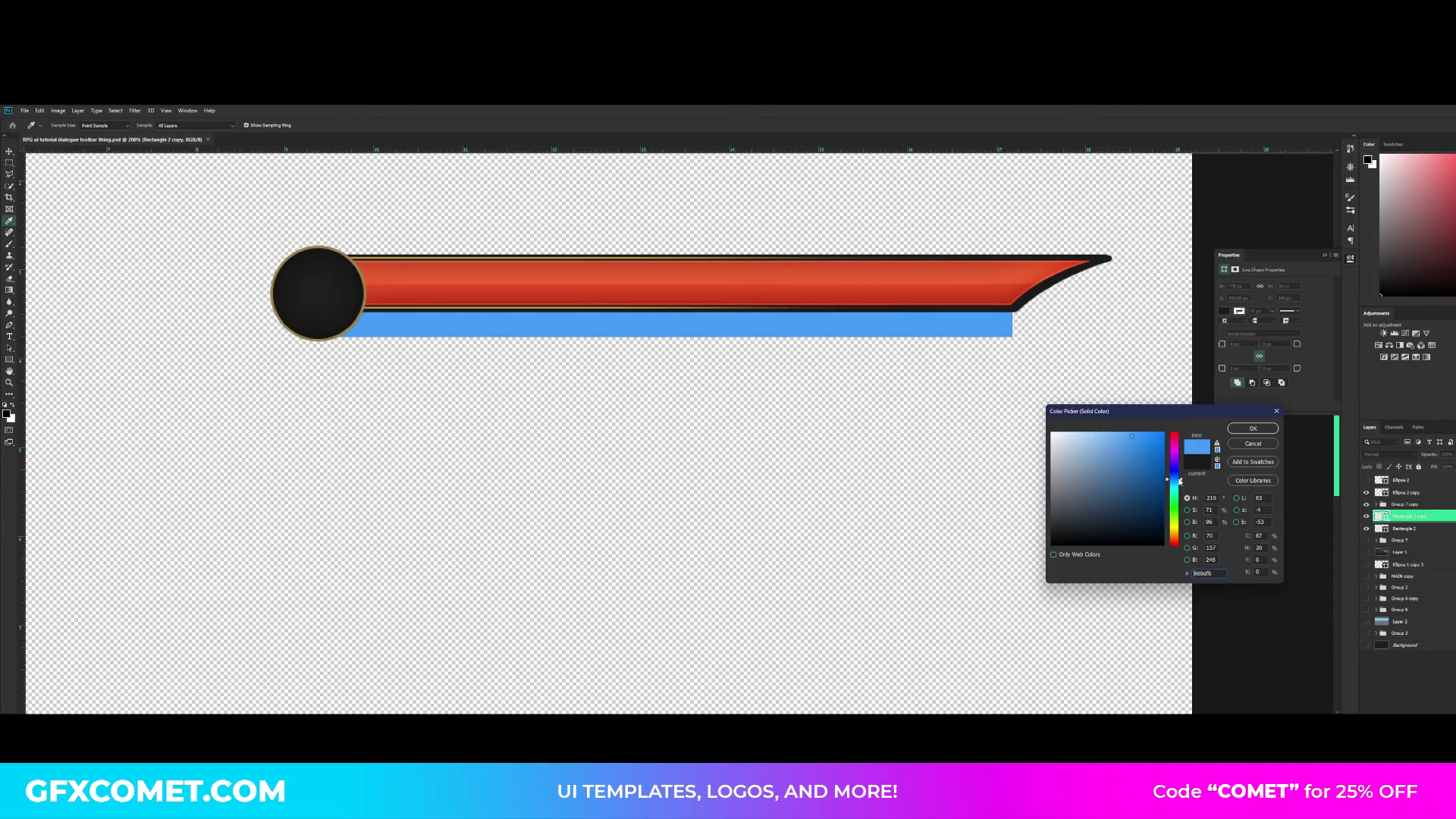
pyautogui.moveTo(1180, 481); pyautogui.dragTo(1178, 484)
pyautogui.click(1253, 429)
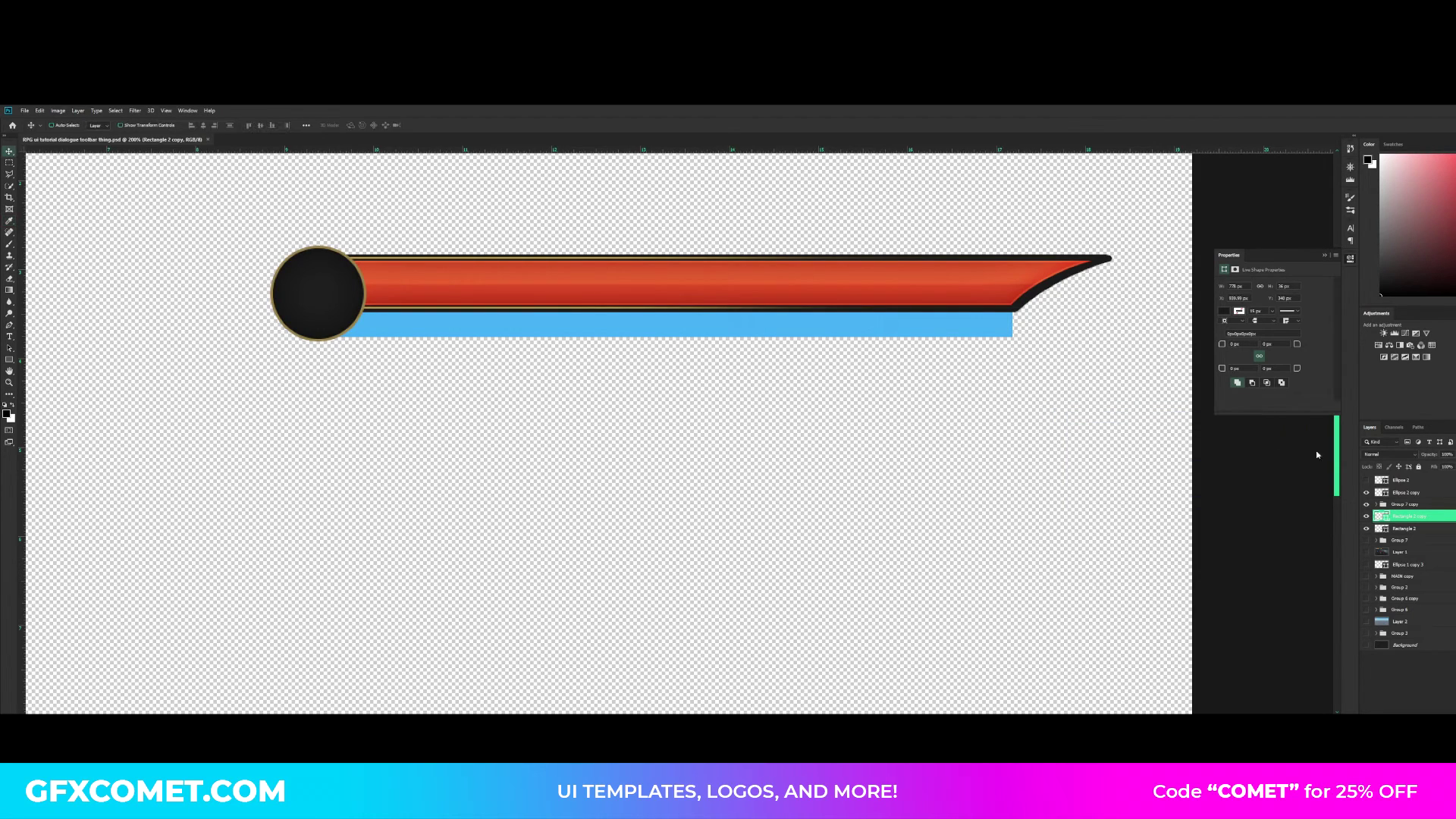
# - Copy the layer style from the red fill in the duplicated bar group and paste it onto the blue rectangle
pyautogui.click(1376, 504)
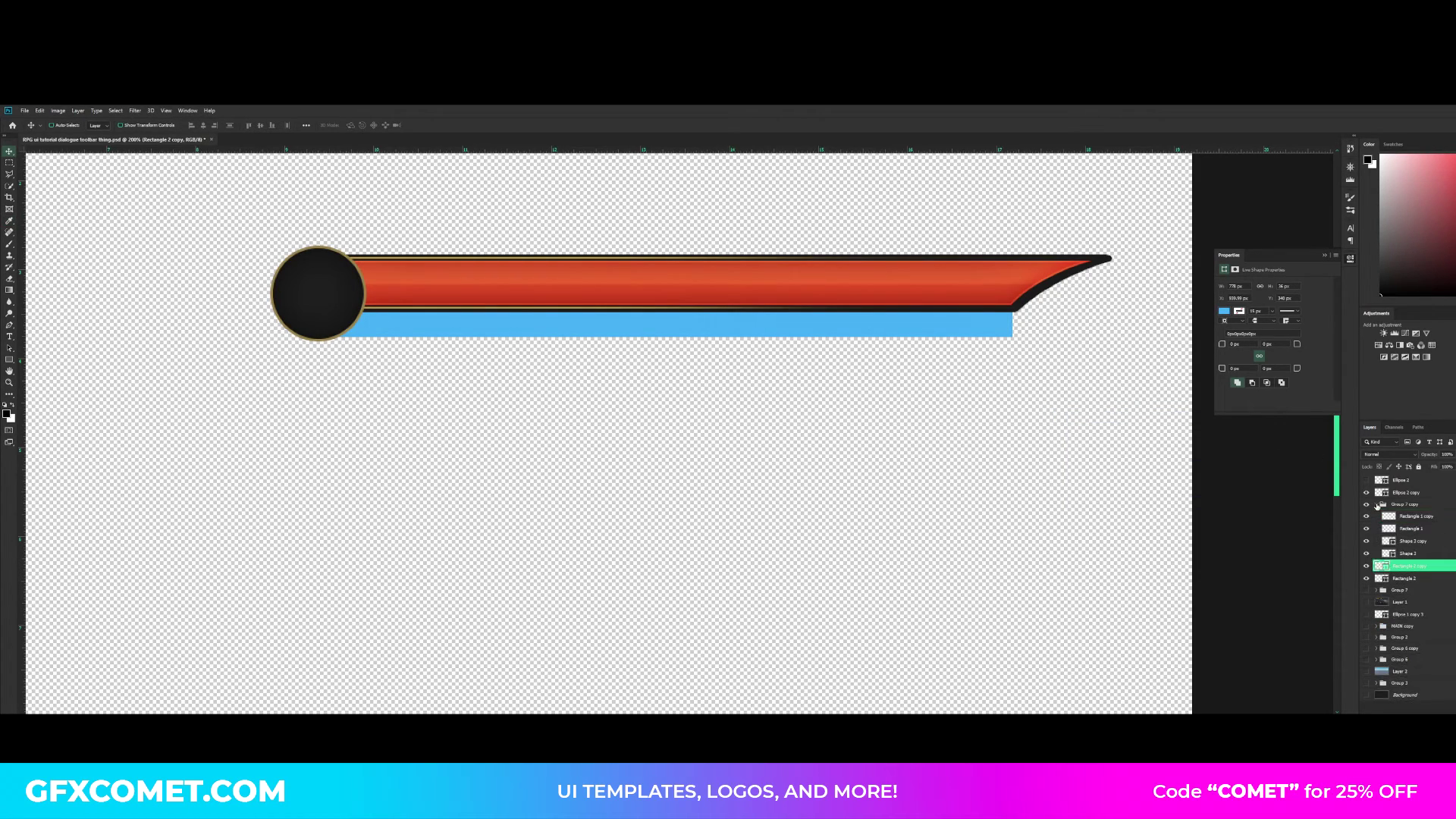
pyautogui.click(1366, 541)
pyautogui.click(1366, 541)
pyautogui.rightClick(1399, 541)
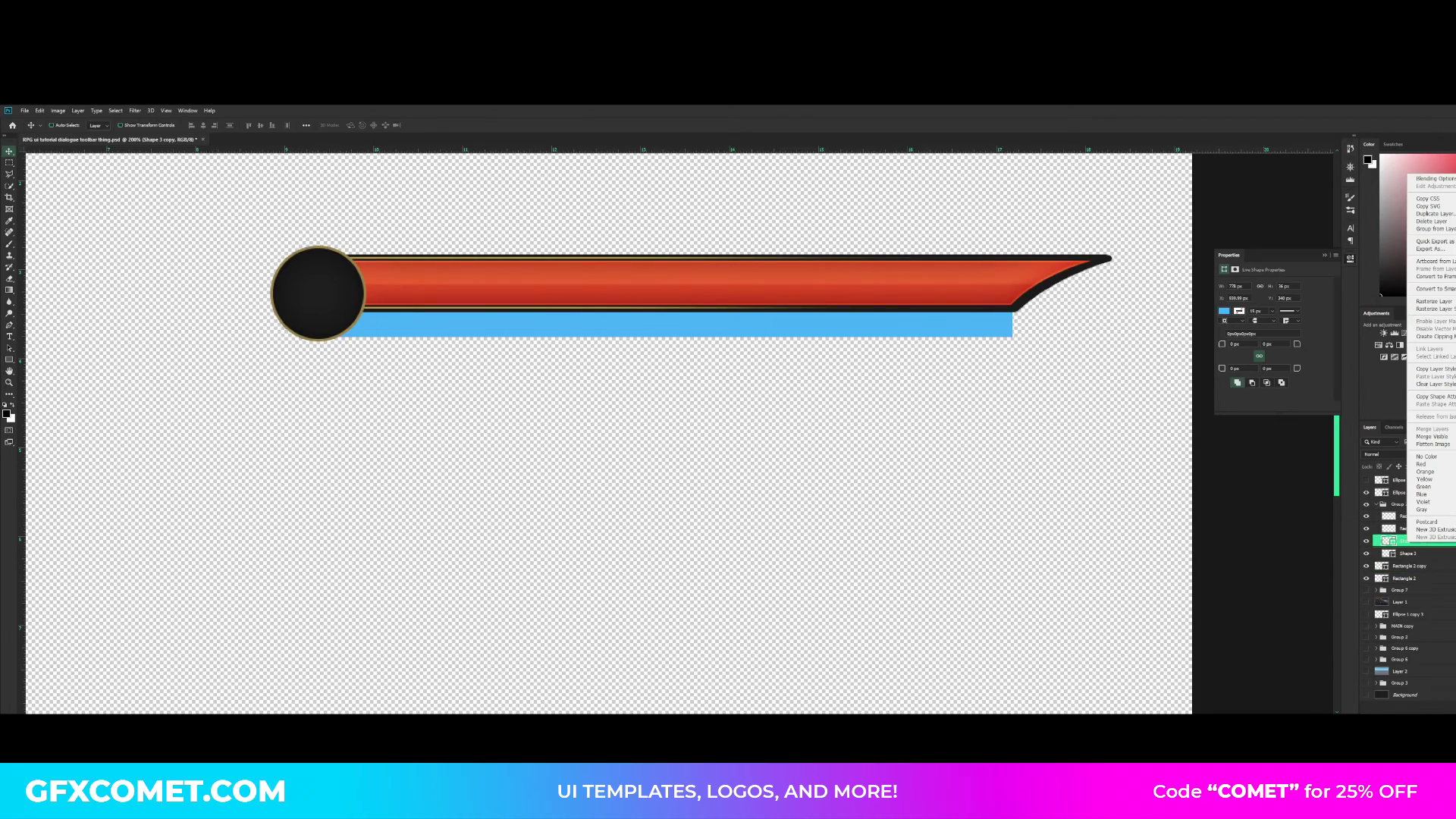
pyautogui.click(1433, 368)
pyautogui.click(1399, 504)
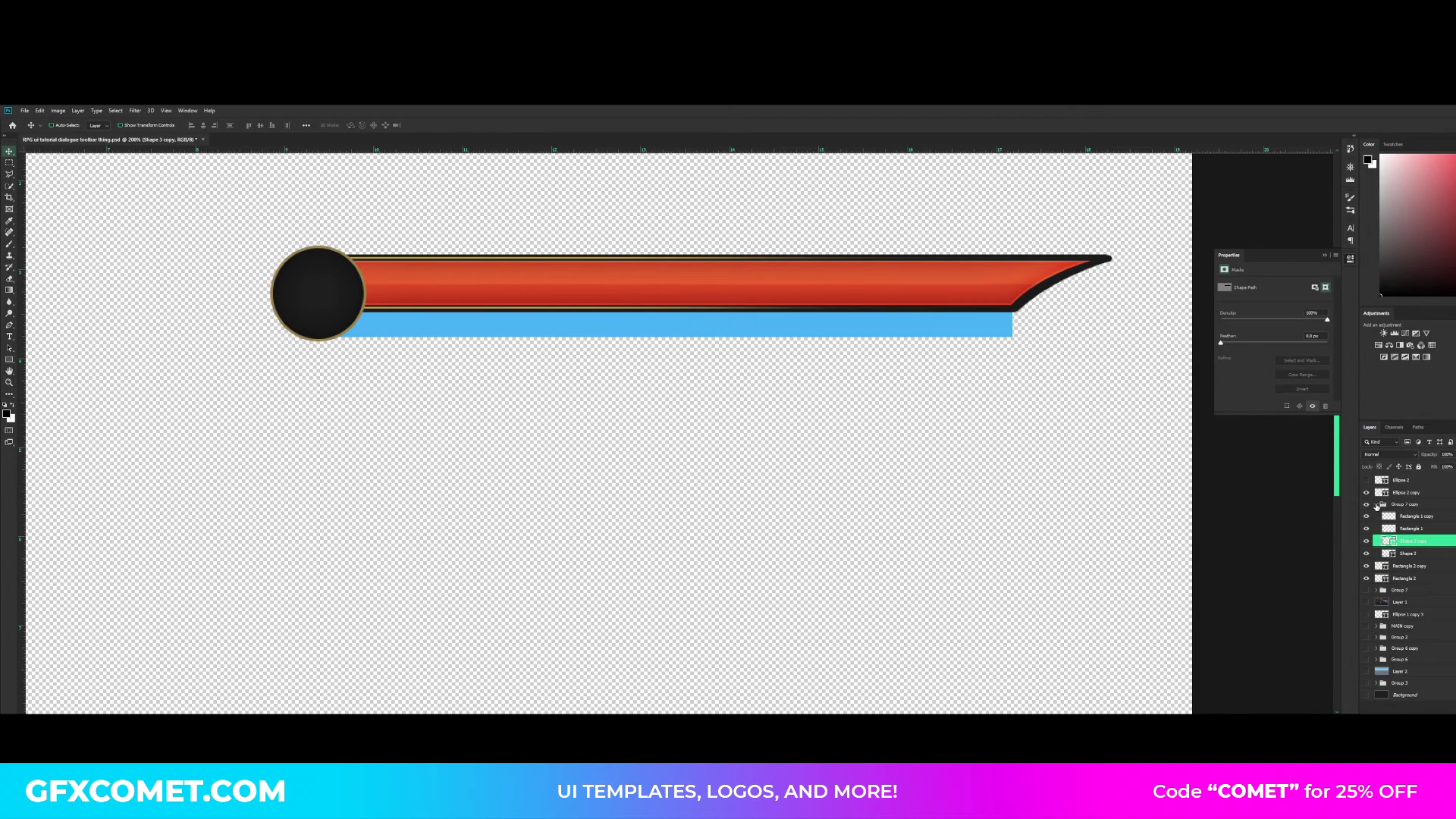
pyautogui.click(1377, 504)
pyautogui.click(1366, 517)
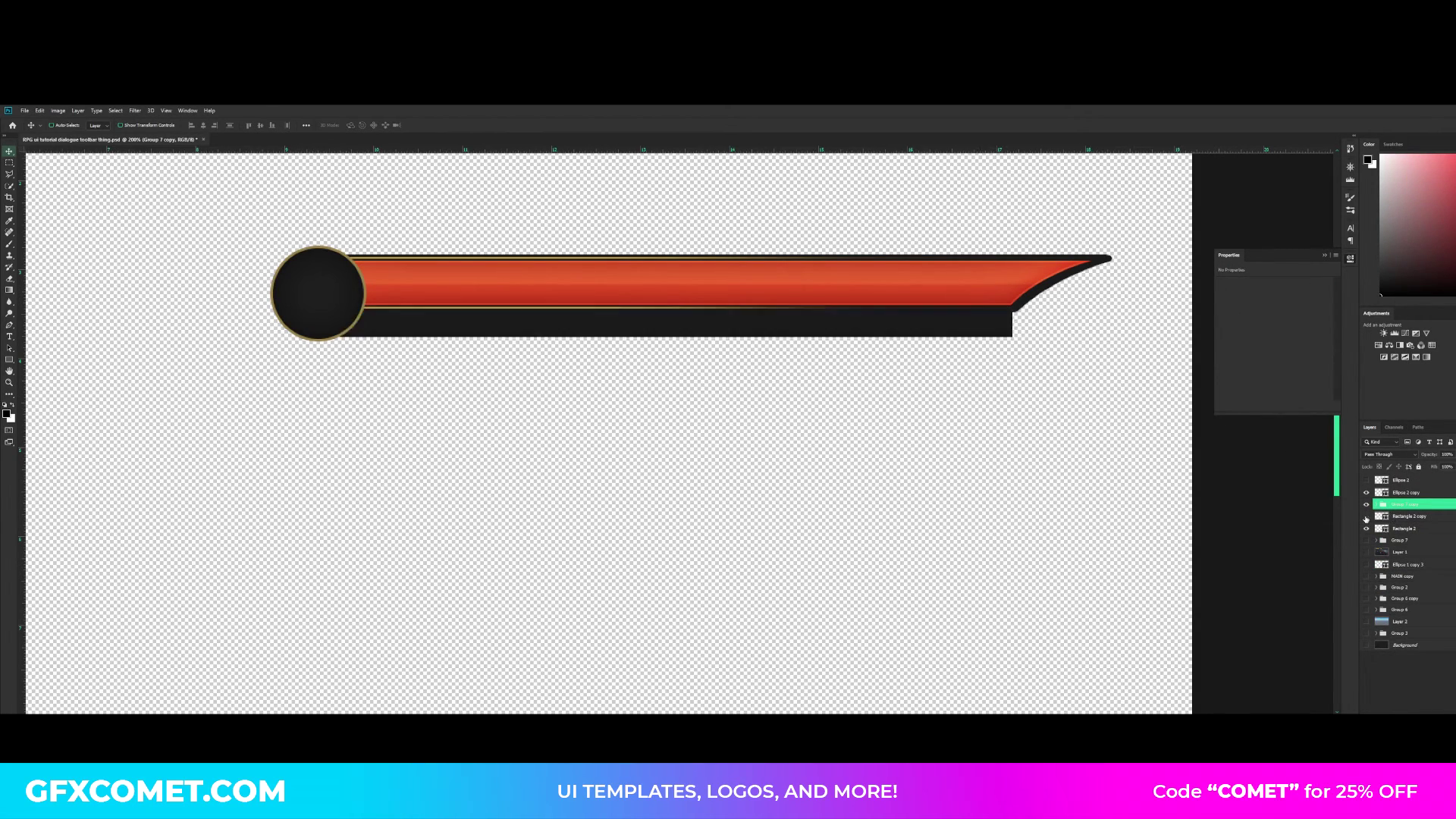
pyautogui.click(1367, 516)
pyautogui.click(1407, 518)
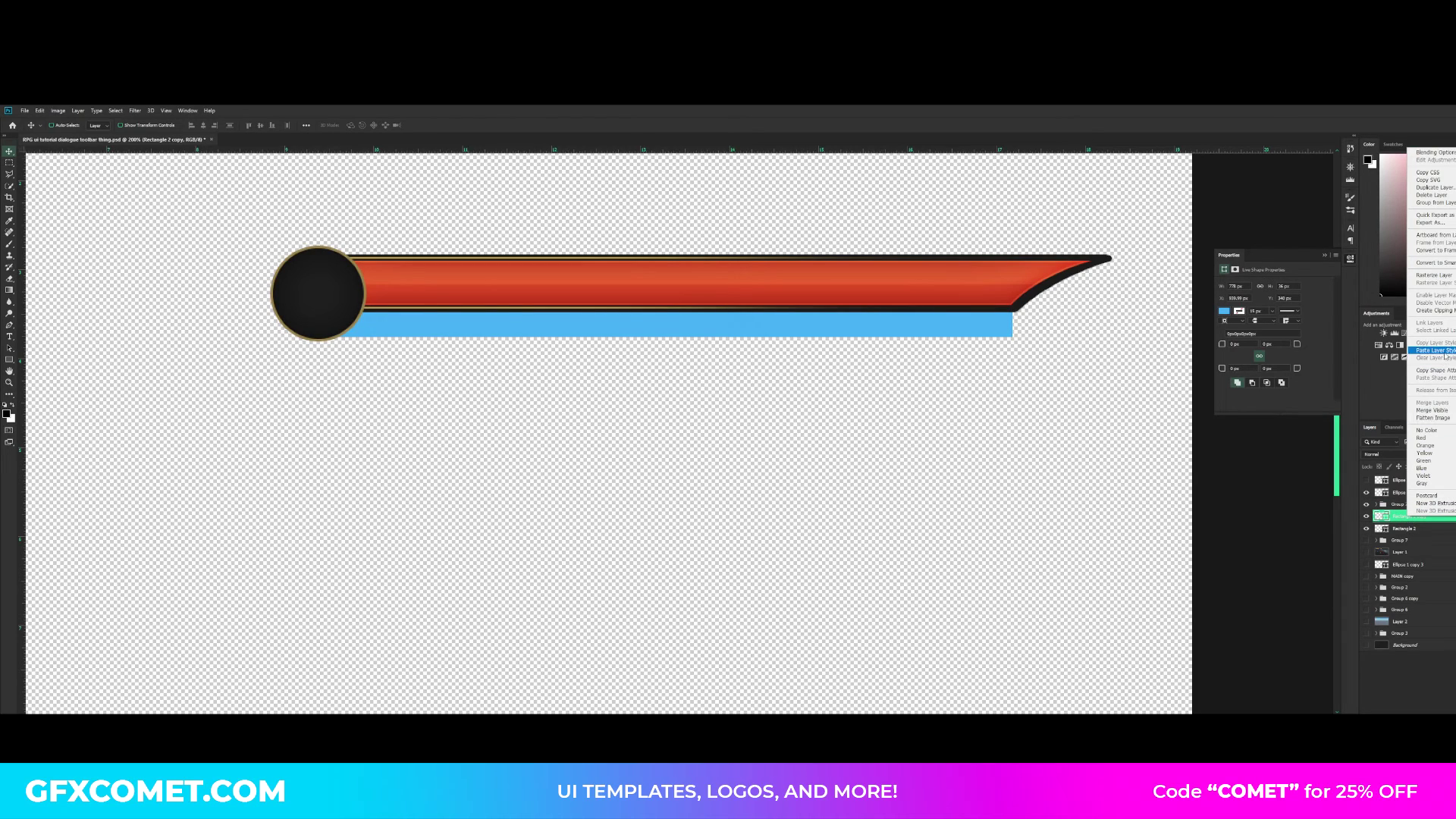
# - Shrink the blue rectangle inside the dark one and nudge it so an even dark rim surrounds it
pyautogui.hotkey('ctrl', 't')
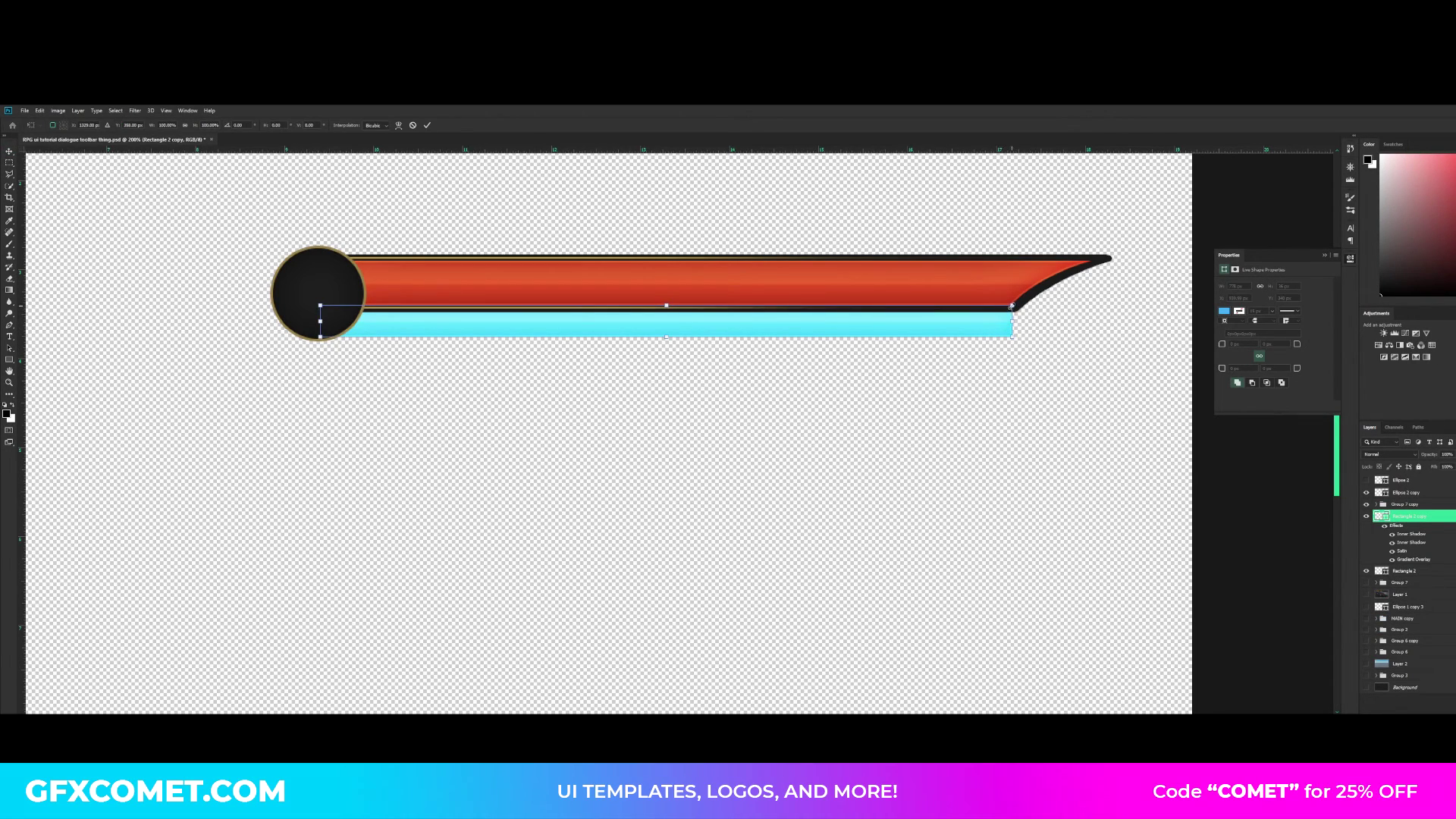
pyautogui.moveTo(1011, 306); pyautogui.dragTo(1007, 316)
pyautogui.press('Return')
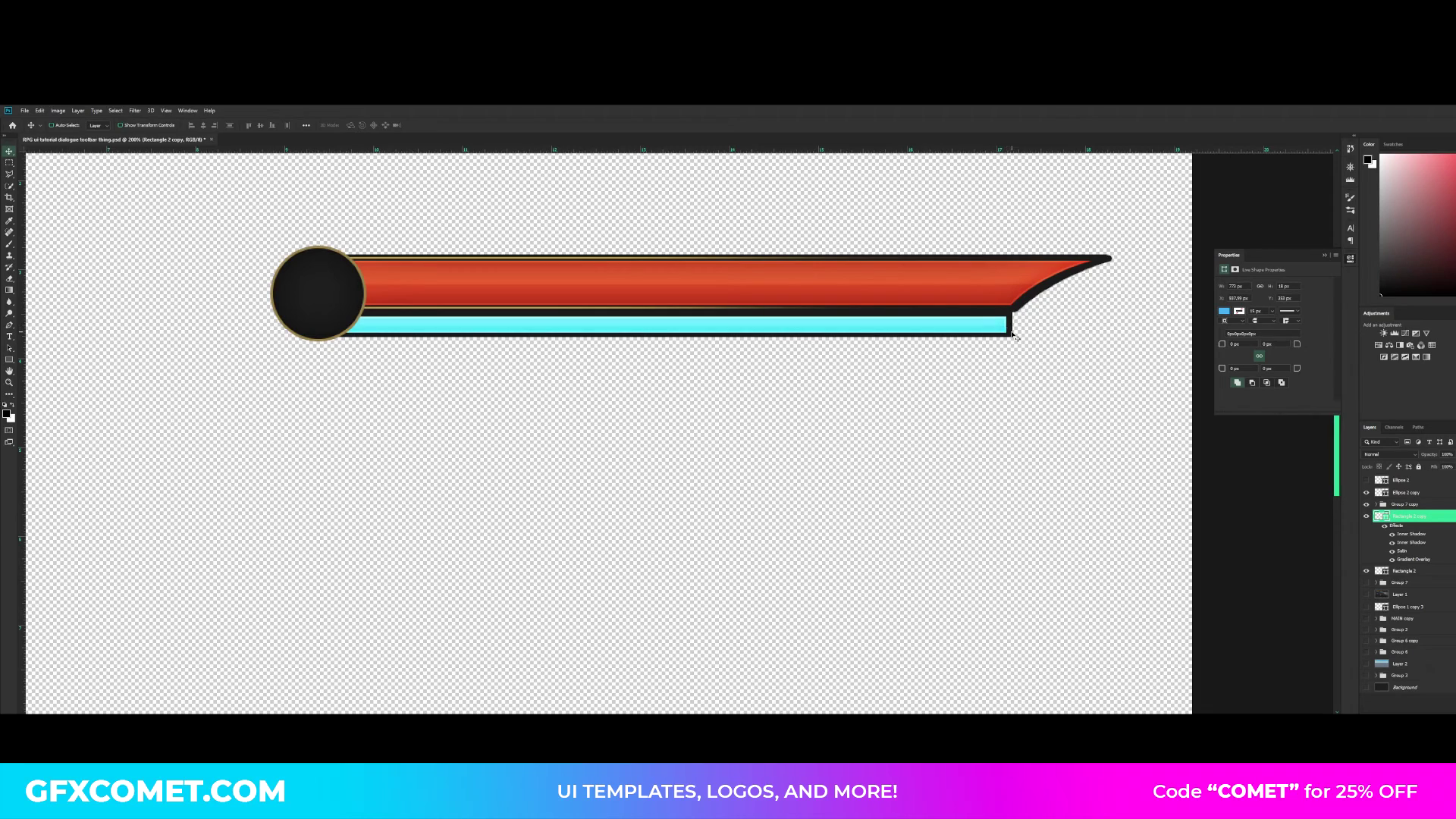
pyautogui.press('Right')
pyautogui.press('Up')
pyautogui.press('Down')
pyautogui.press('Up')
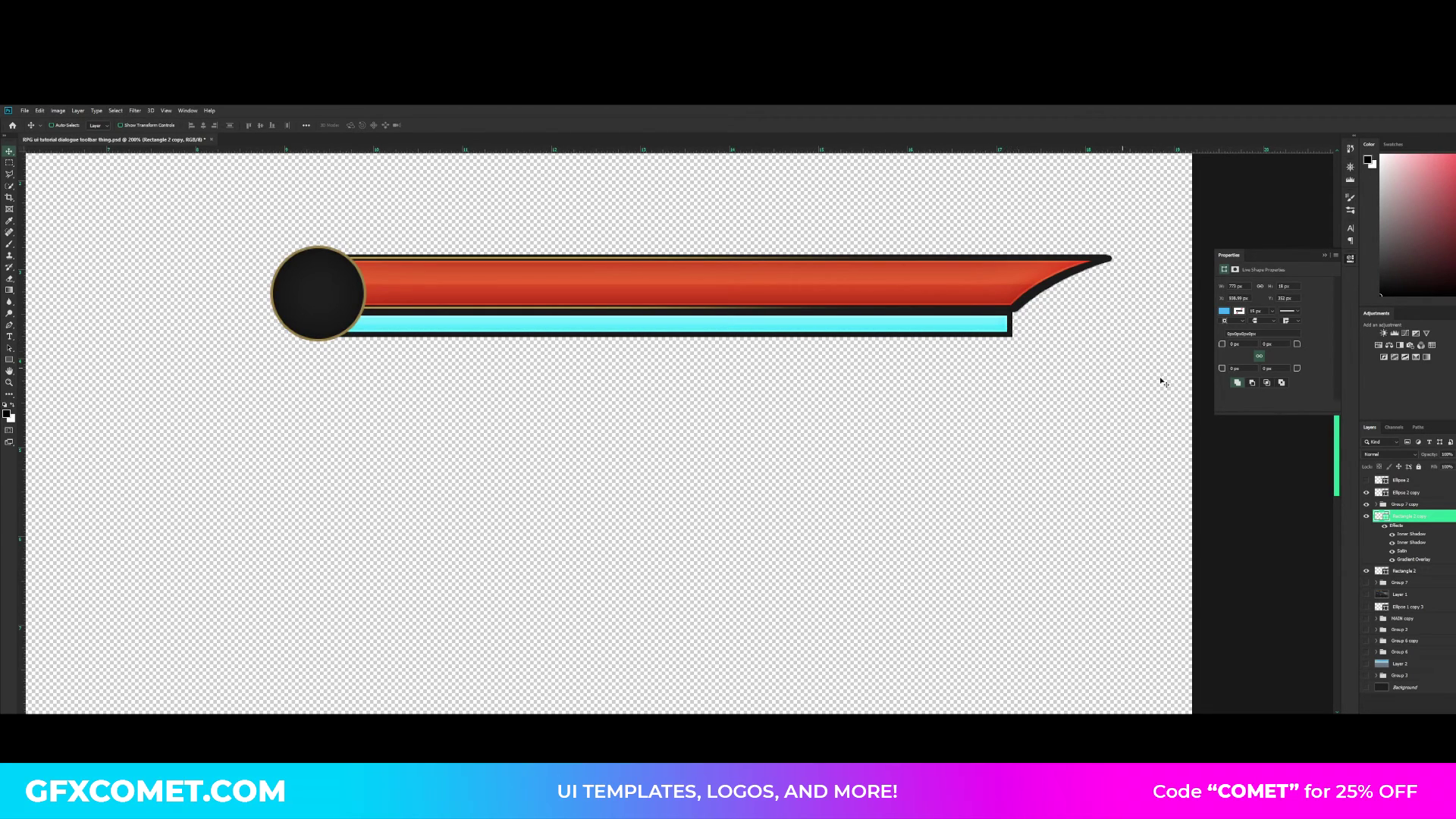
# - Darken the blue rectangle's fill to hue 203, saturation 84%, brightness 76%, and nudge it into place
pyautogui.doubleClick(1378, 518)
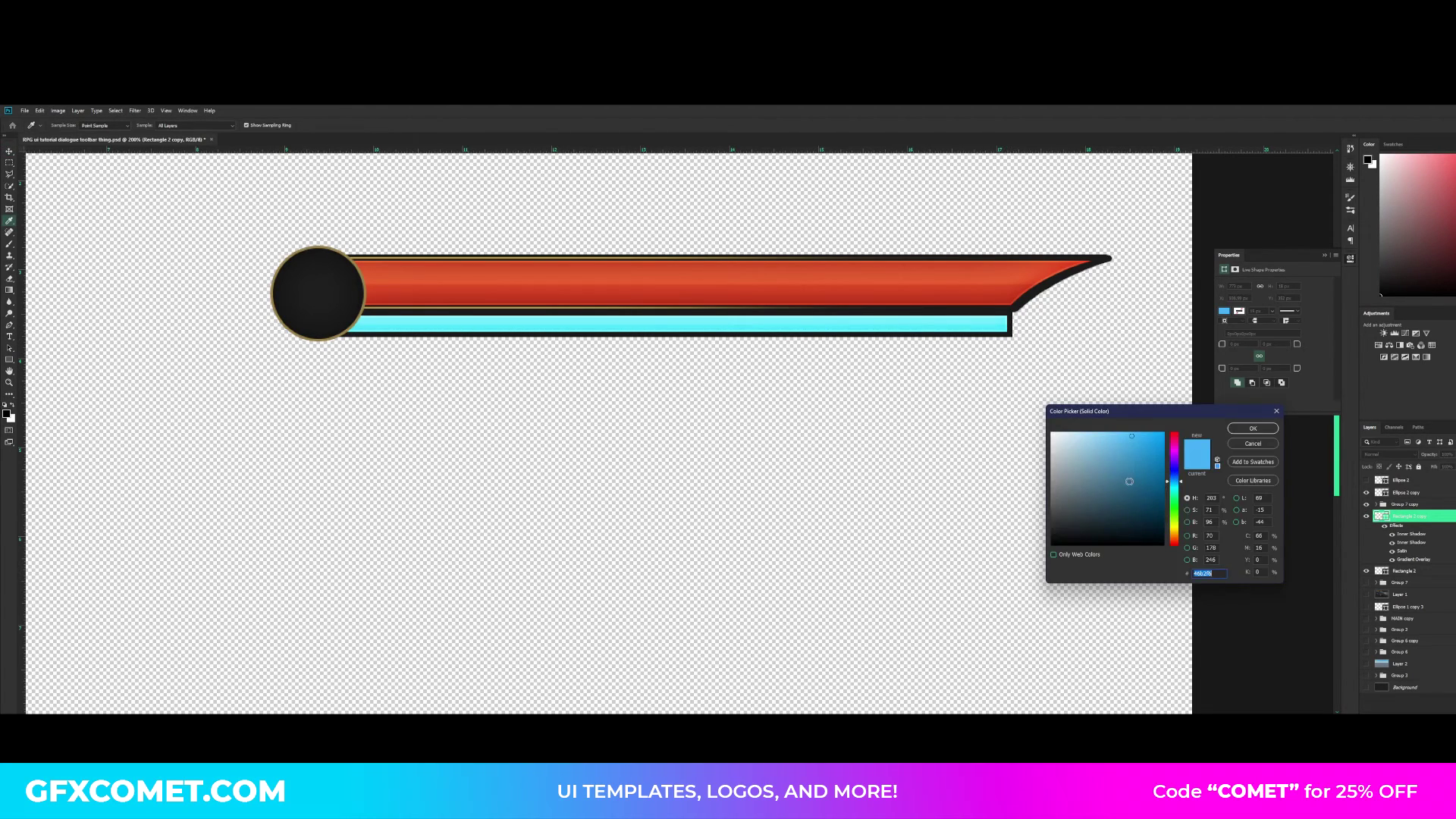
pyautogui.click(1151, 470)
pyautogui.moveTo(1151, 470); pyautogui.dragTo(1146, 459)
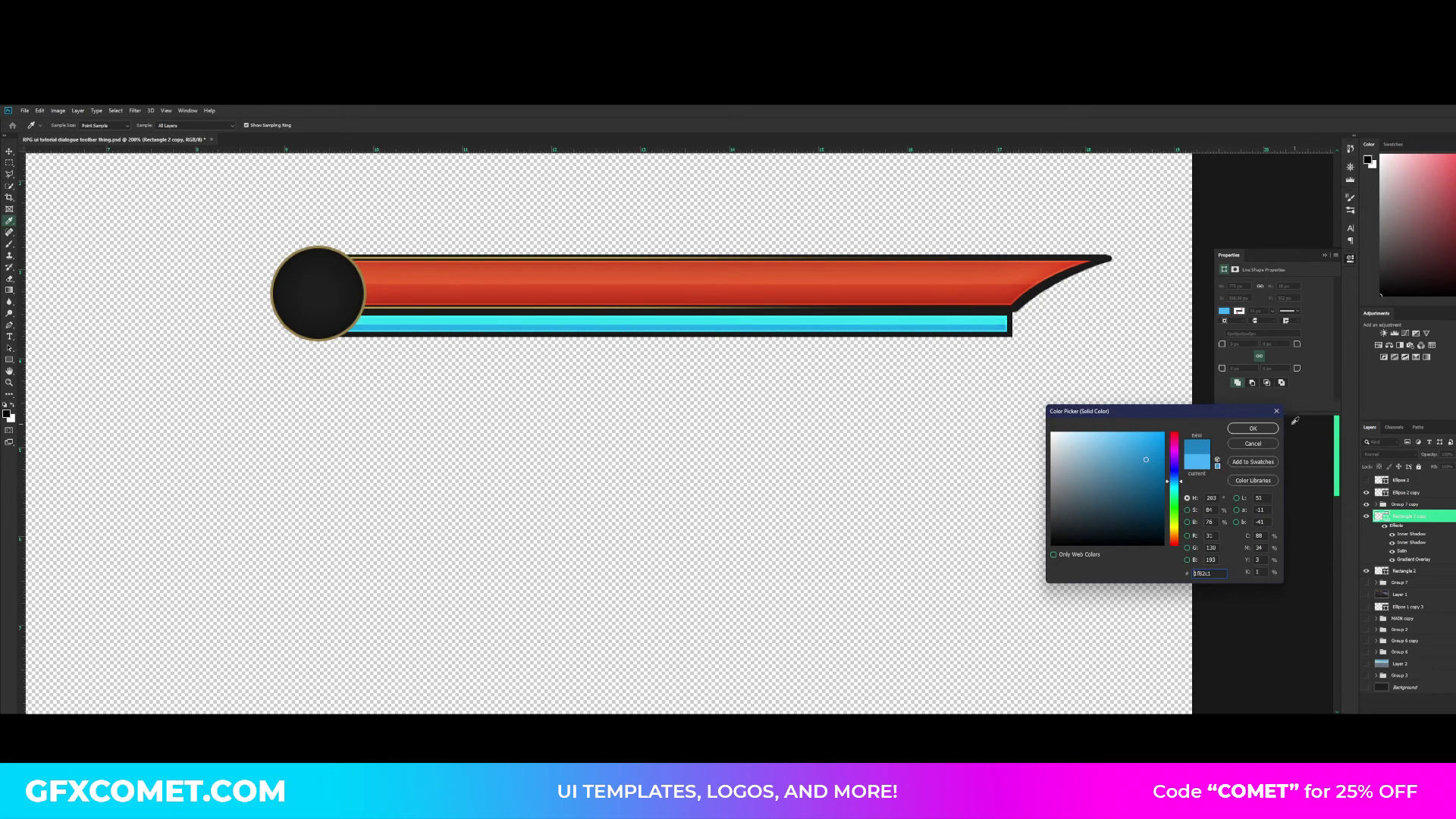
pyautogui.click(1259, 429)
pyautogui.hotkey('ctrl', '-')
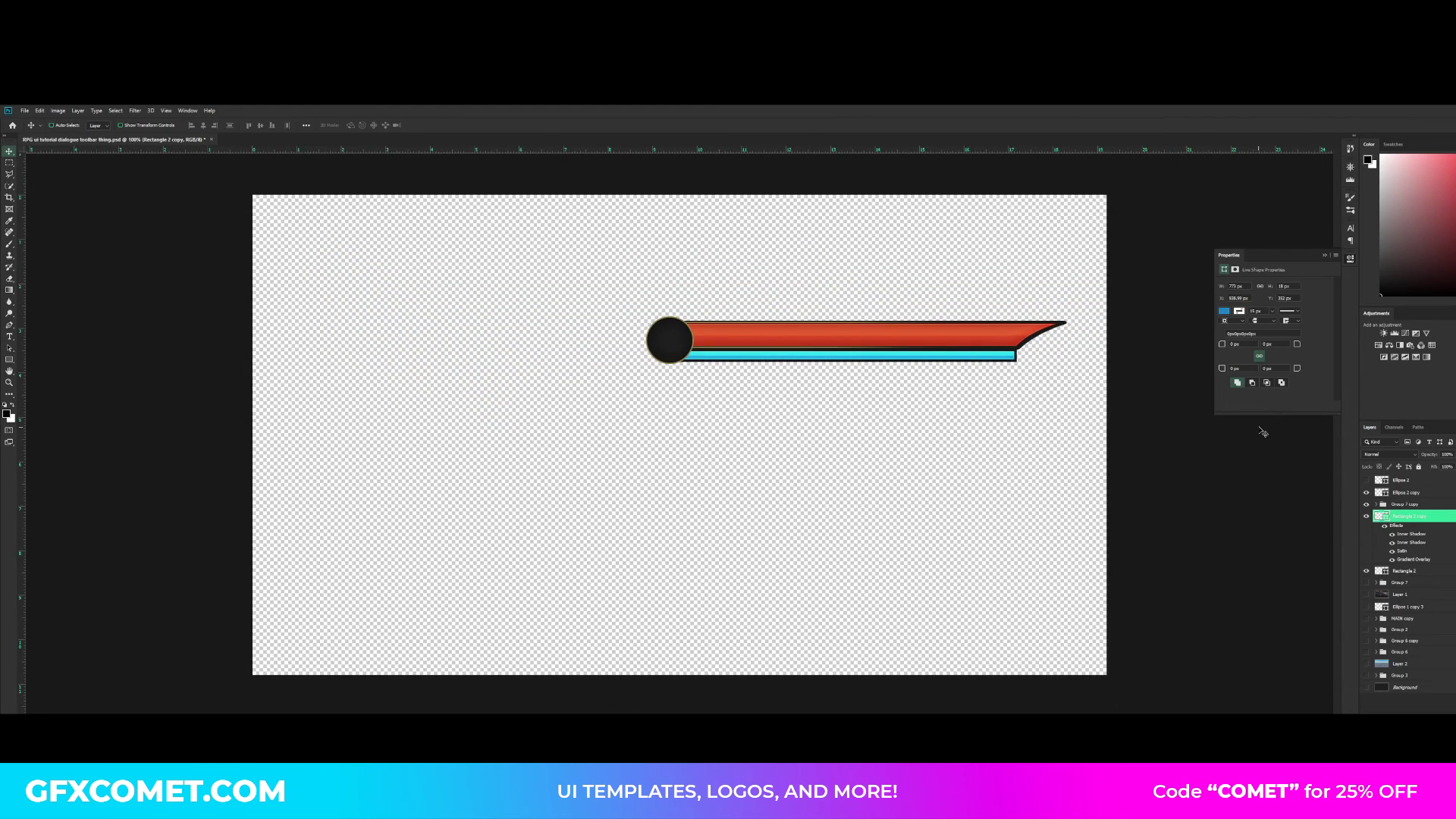
pyautogui.press('Up')
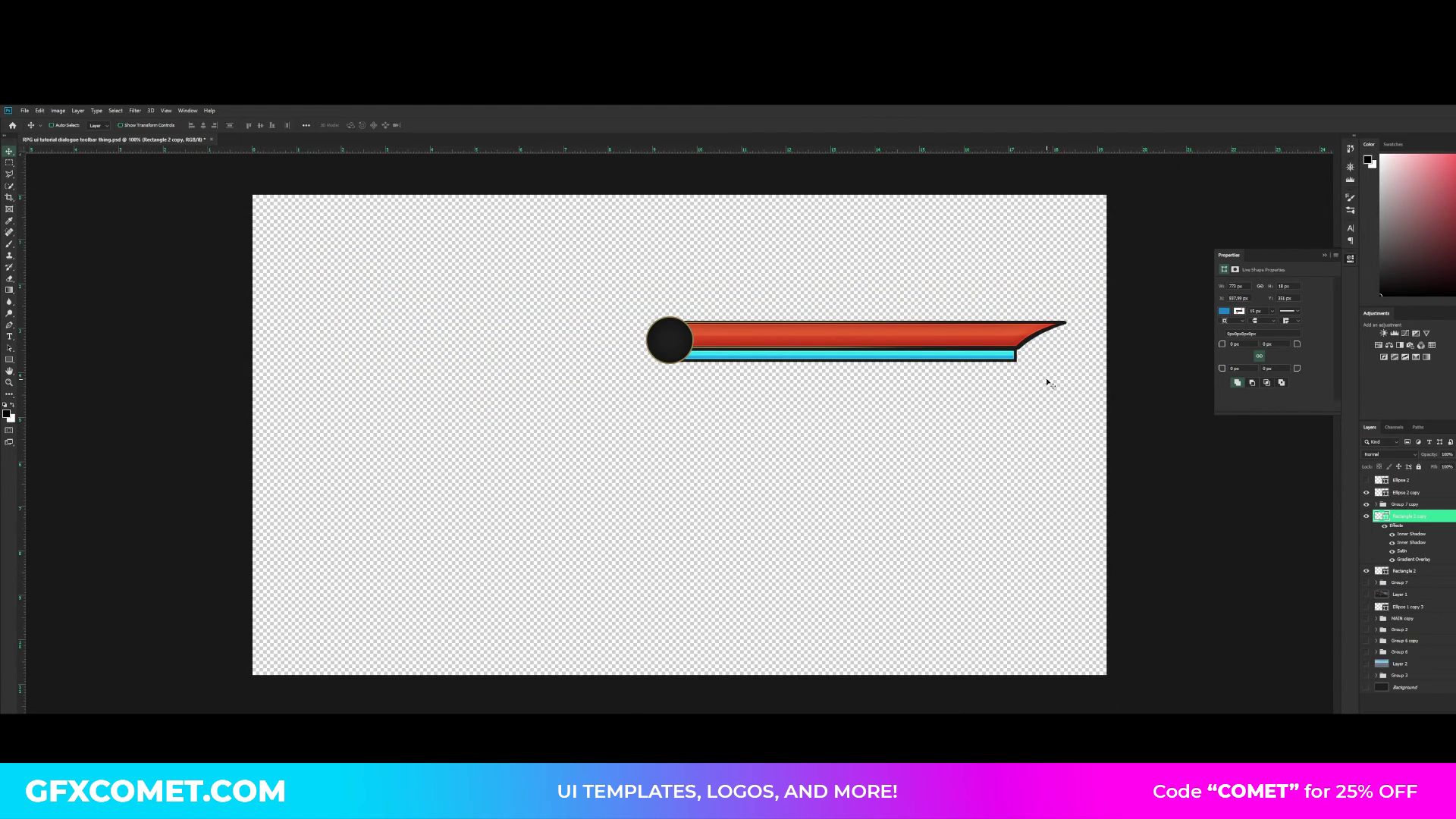
# - Select the red bar group with both lower rectangles, squash them slightly from the upper edge, and nudge them up
pyautogui.click(1452, 516)
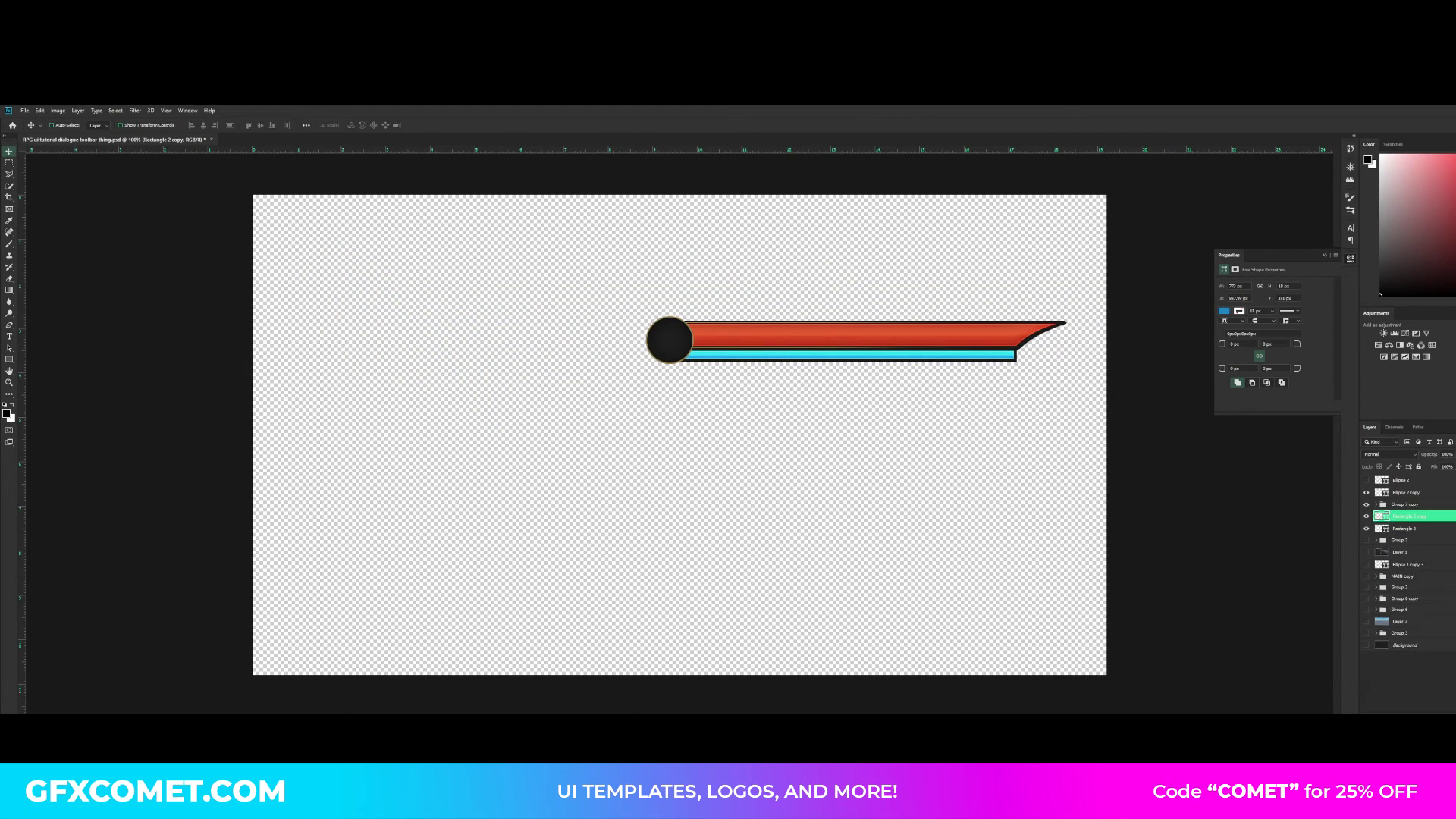
pyautogui.click(1438, 504)
pyautogui.keyDown('shift'); pyautogui.click(1437, 528); pyautogui.keyUp('shift')
pyautogui.hotkey('ctrl', 't')
pyautogui.moveTo(871, 320); pyautogui.dragTo(872, 323)
pyautogui.press('Return')
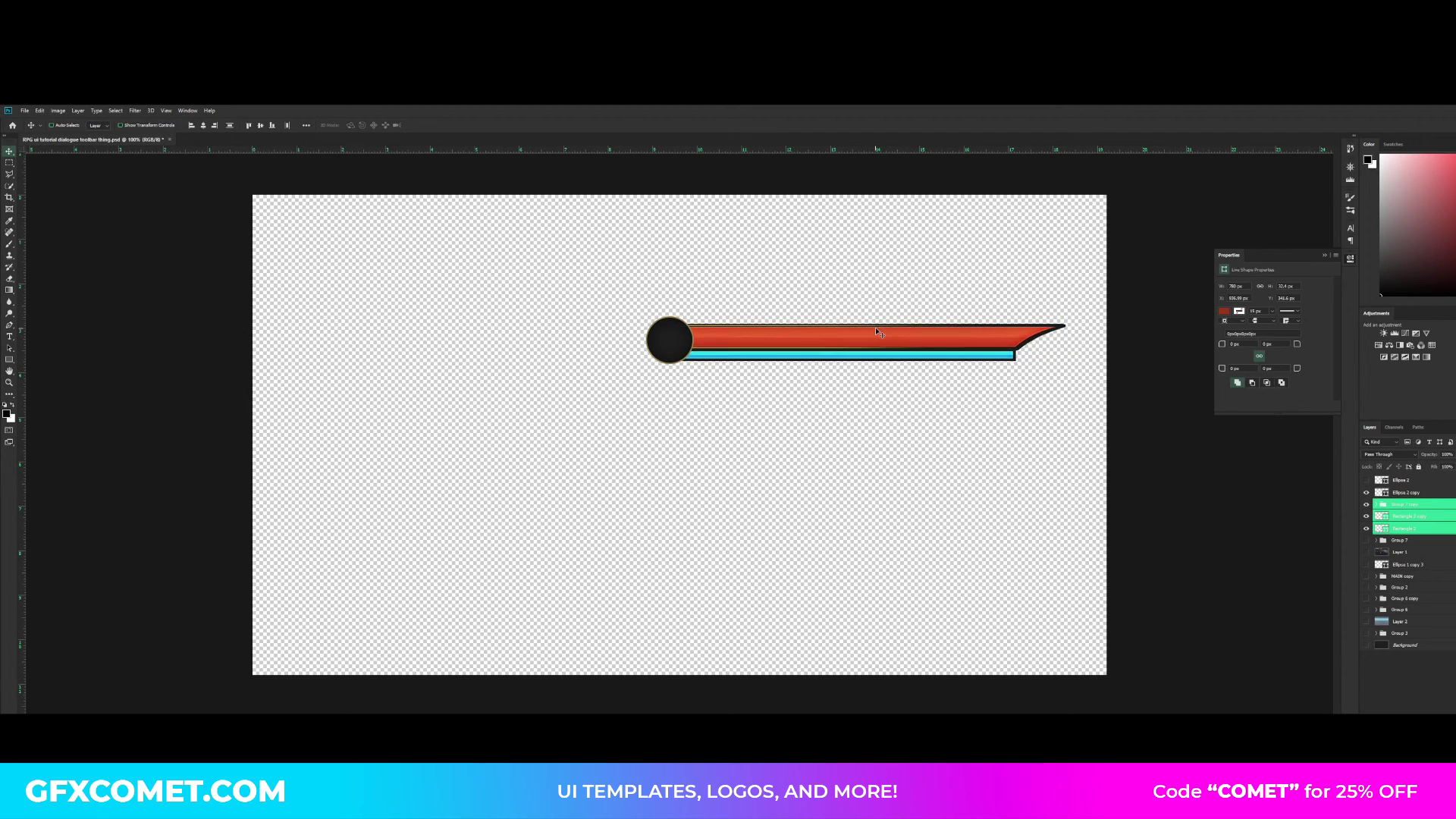
pyautogui.press('Up')
pyautogui.press('Up')
# - Shorten the selected bars horizontally by pulling their pointed end toward the badge, and show the Background layer again
pyautogui.hotkey('ctrl', 't')
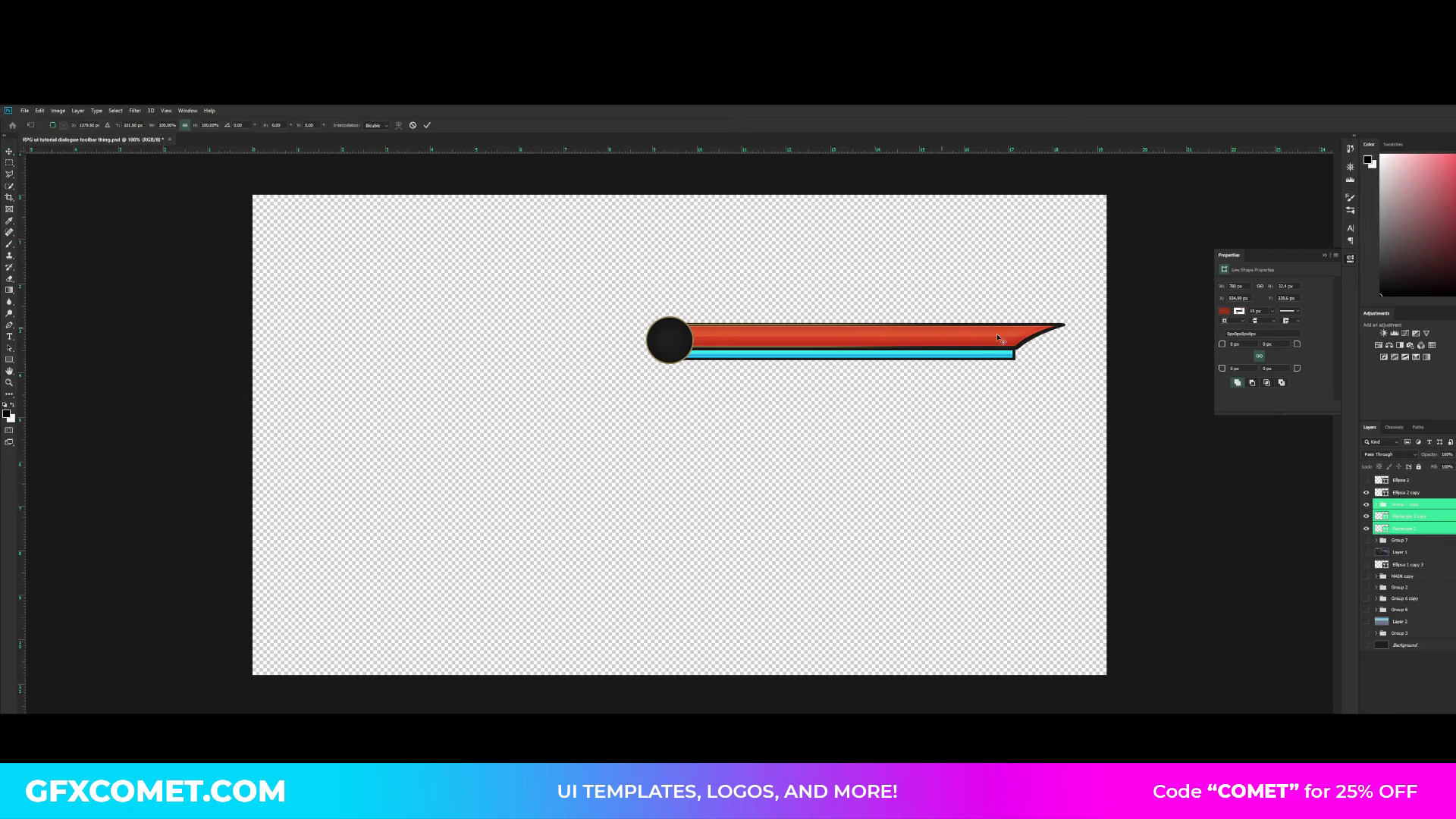
pyautogui.moveTo(1066, 342); pyautogui.dragTo(958, 340)
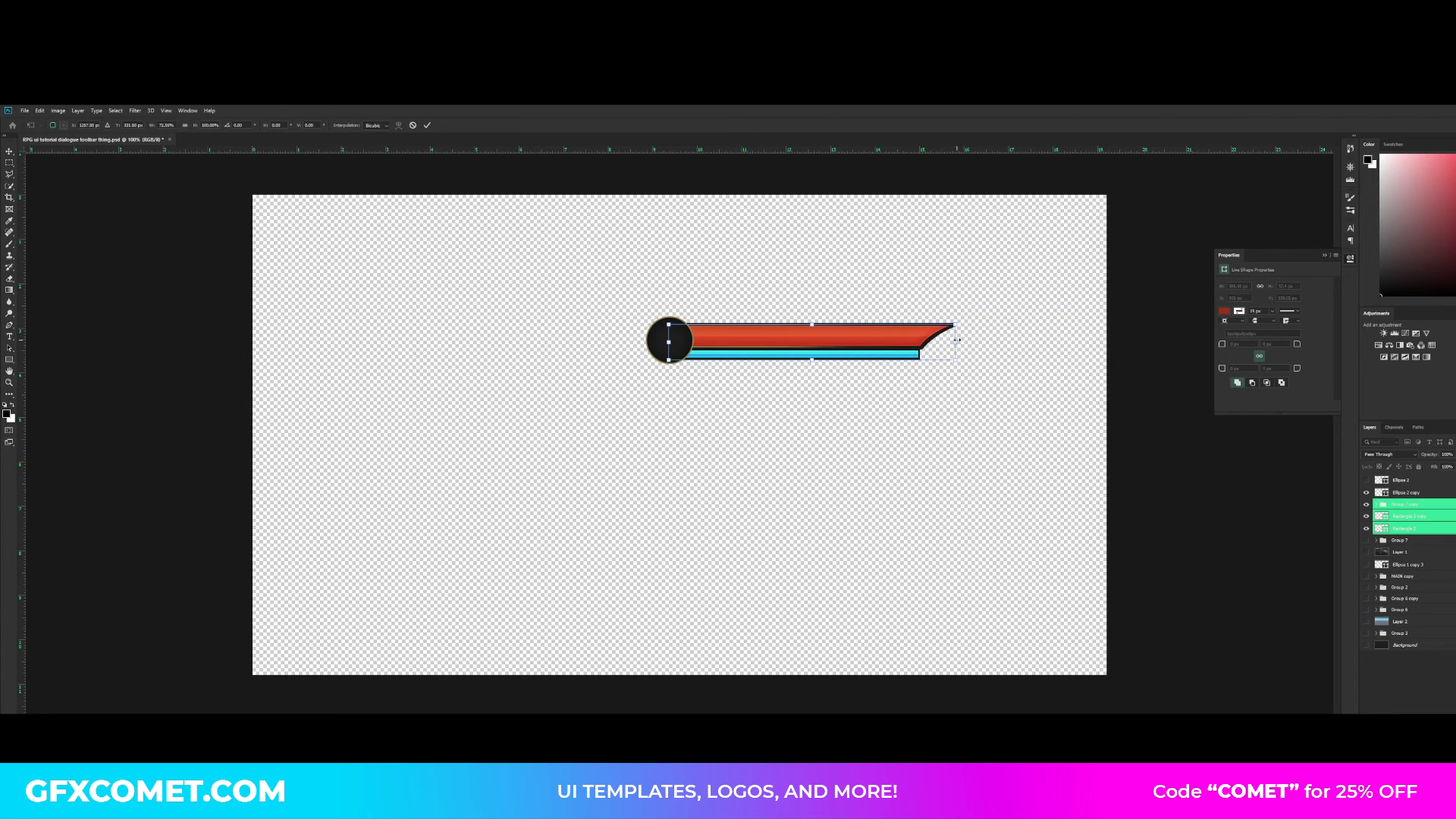
pyautogui.press('Return')
pyautogui.click(1368, 644)
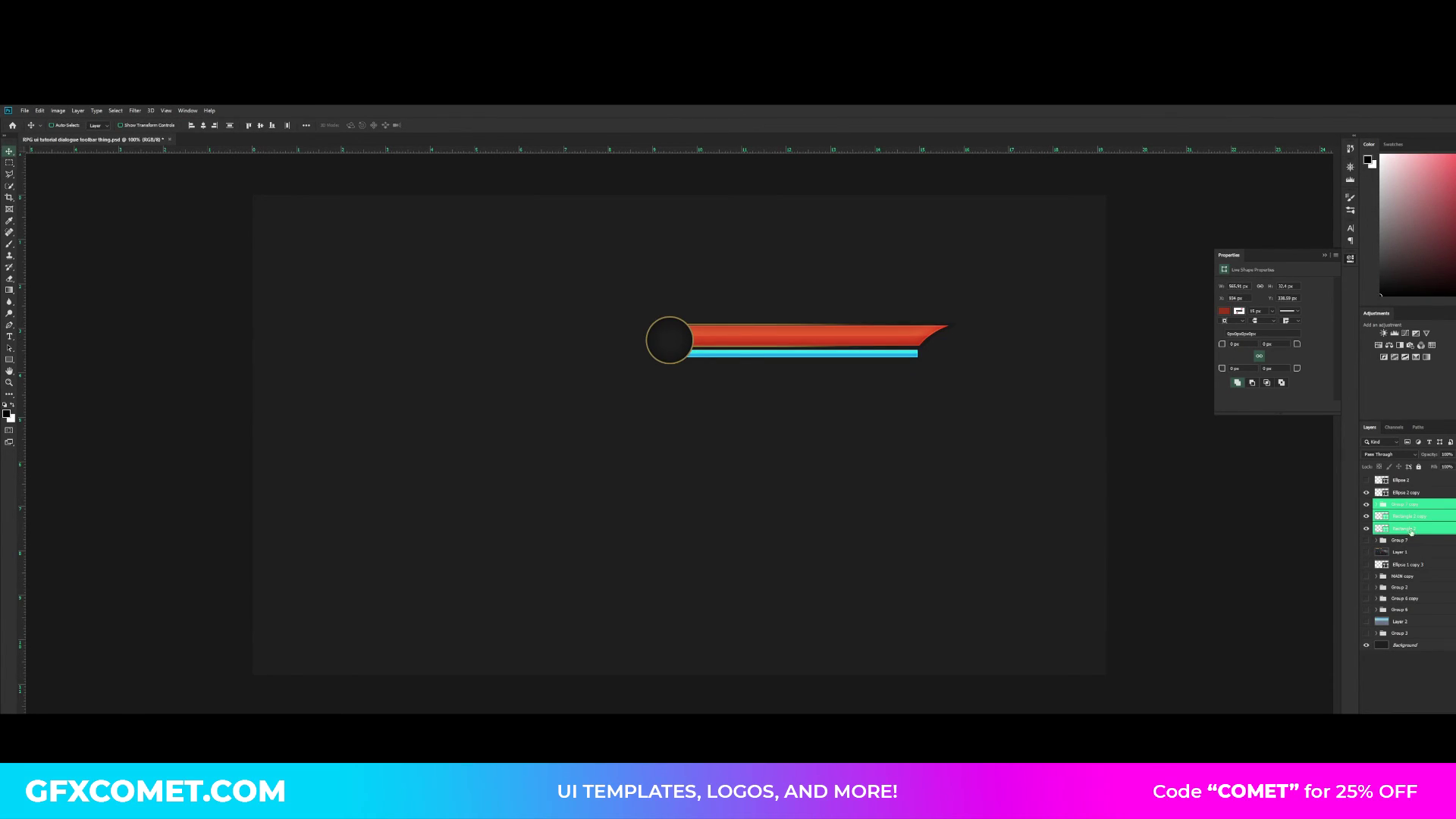
pyautogui.hotkey('ctrl', '+')
pyautogui.press('space')
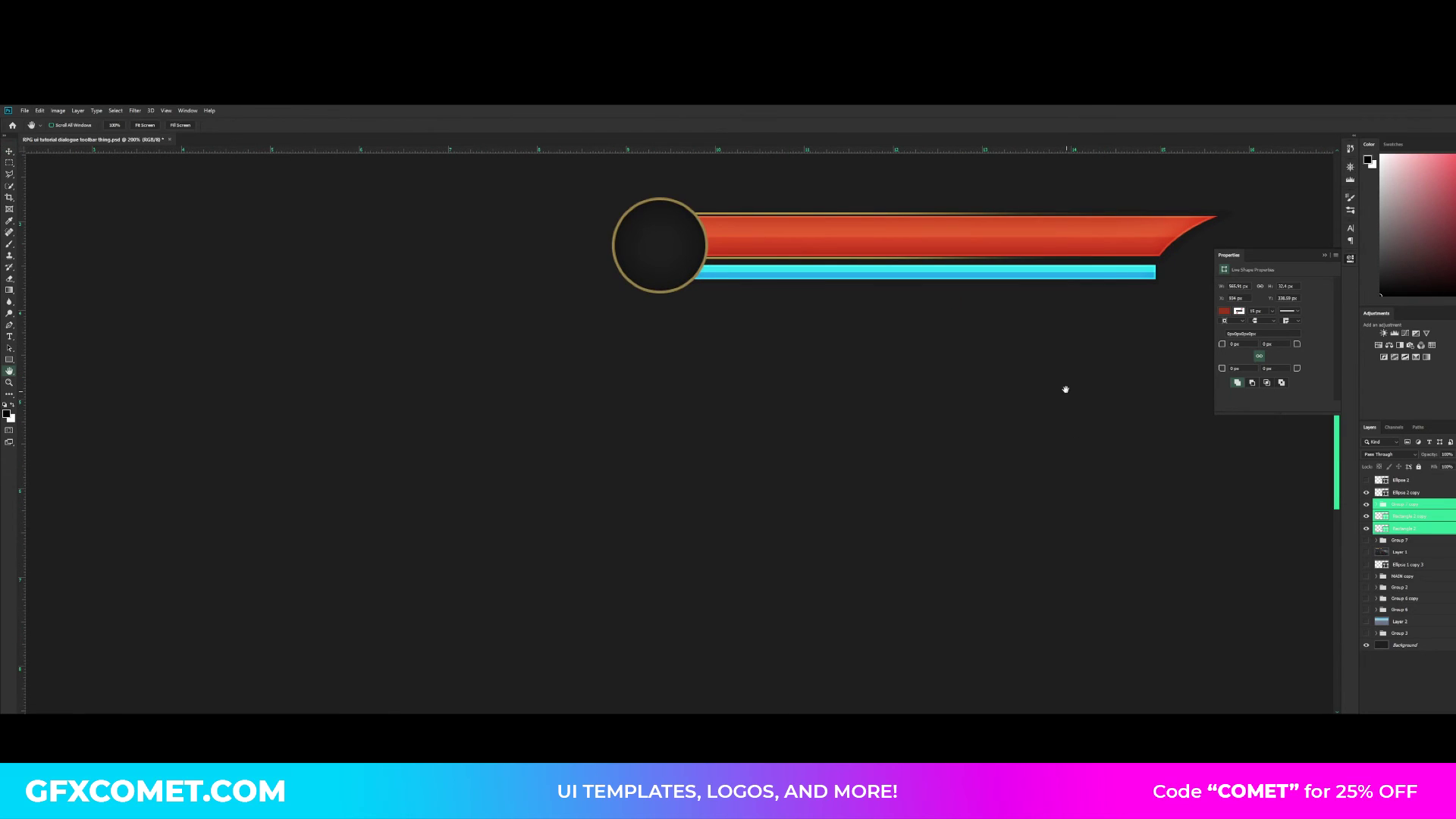
pyautogui.moveTo(1063, 390); pyautogui.dragTo(995, 417)
pyautogui.hotkey('ctrl', '-')
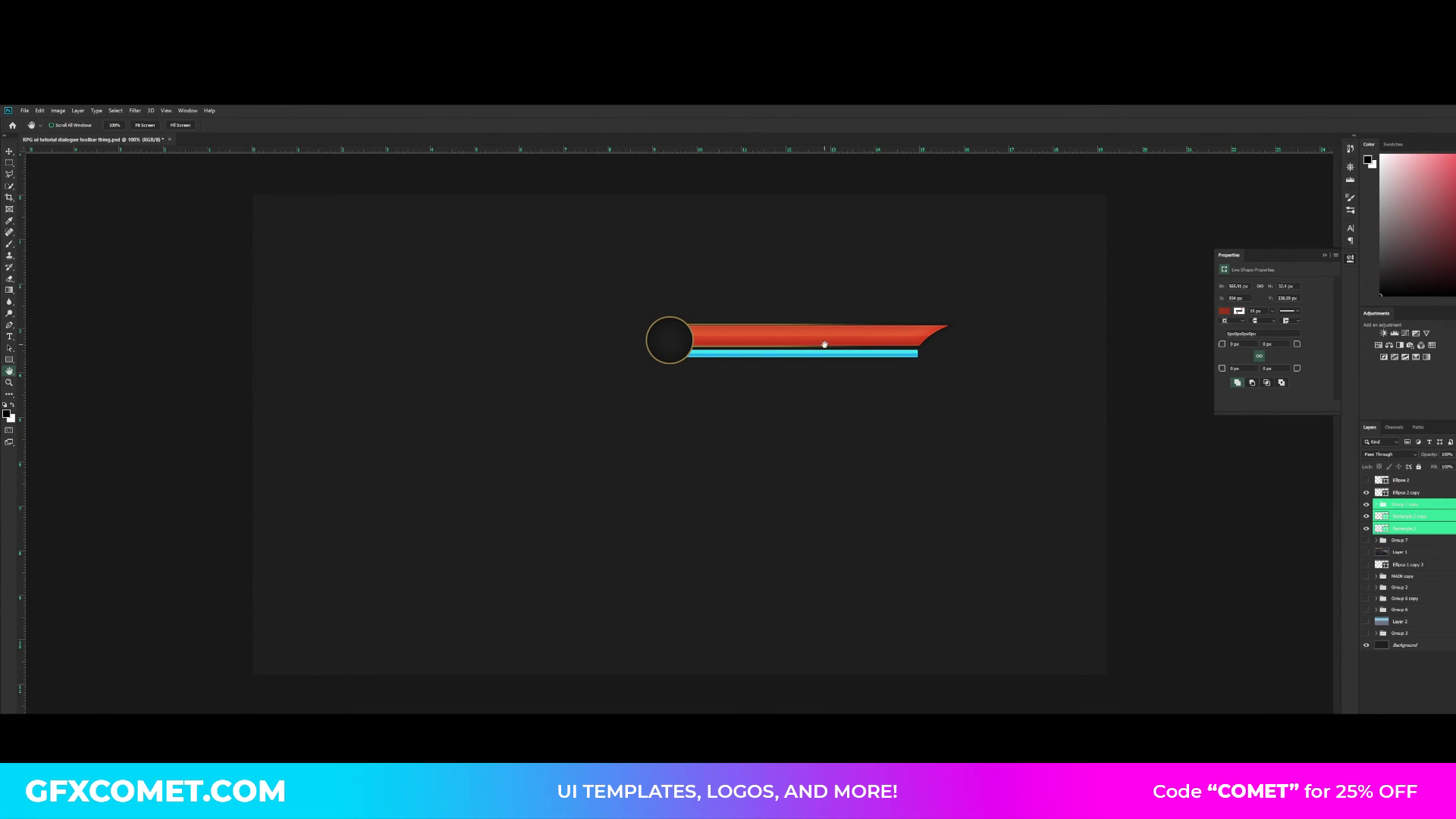